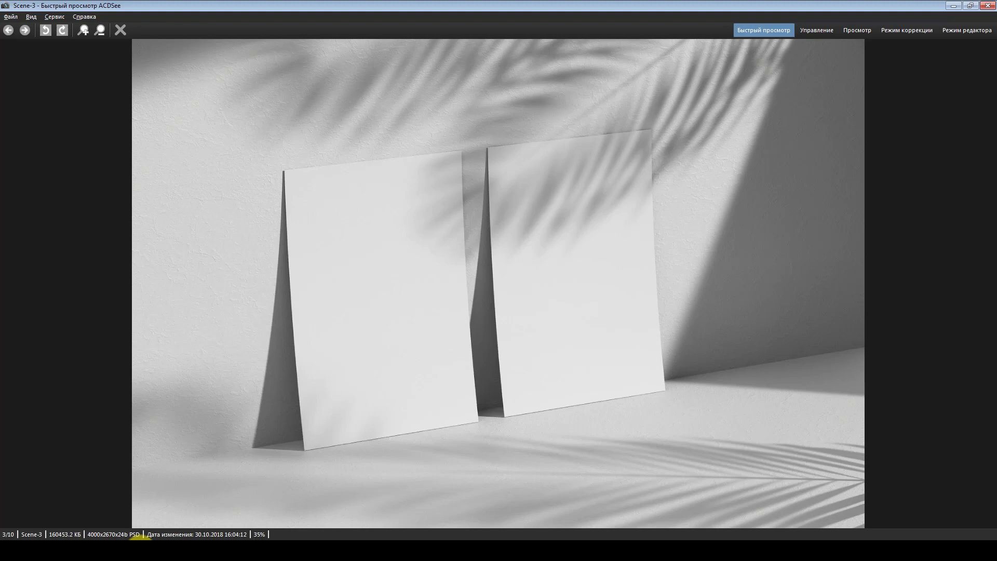
Step: Browse the poster mockup previews from Scene-3 through Scene-10
key(Right)
key(Right)
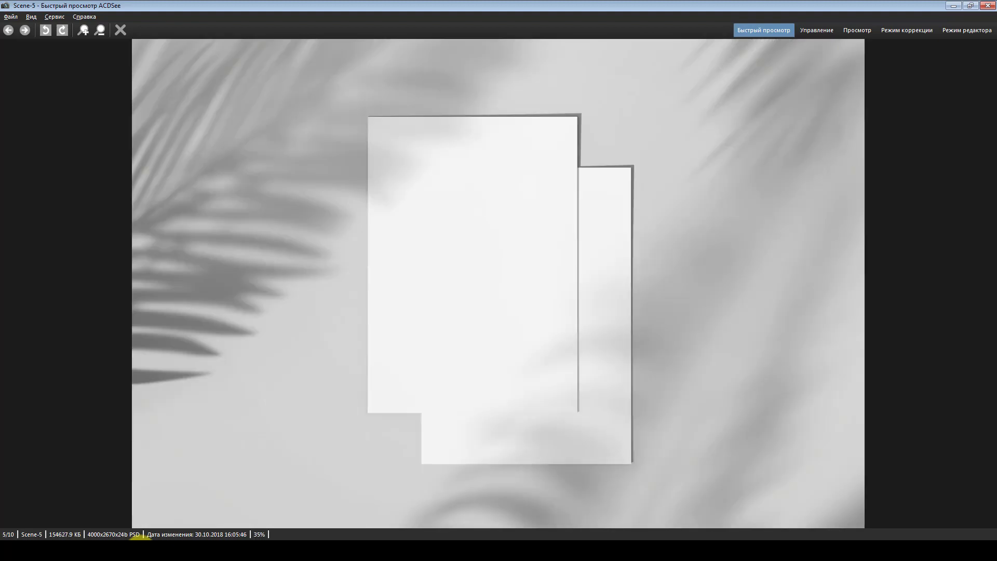
key(Right)
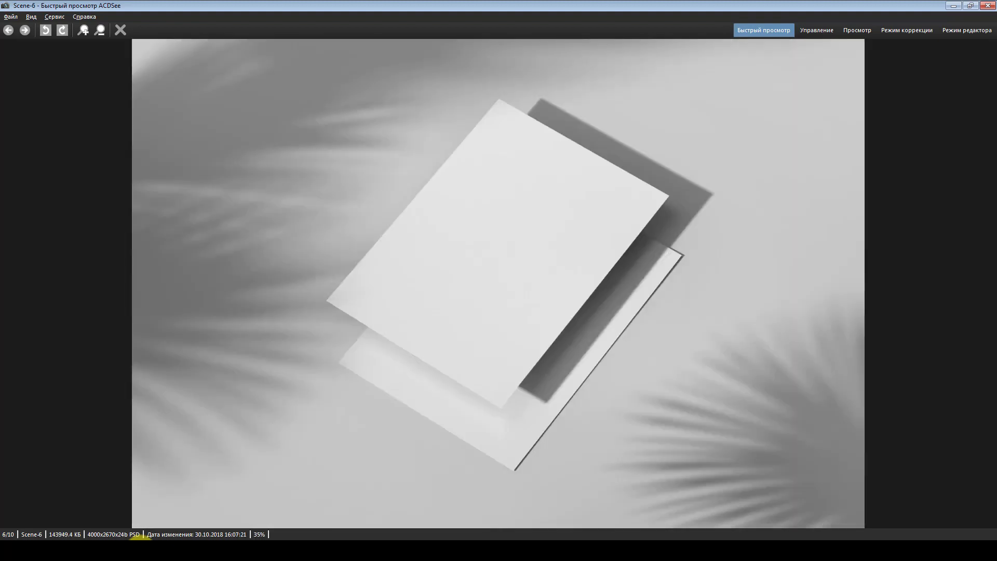
key(Right)
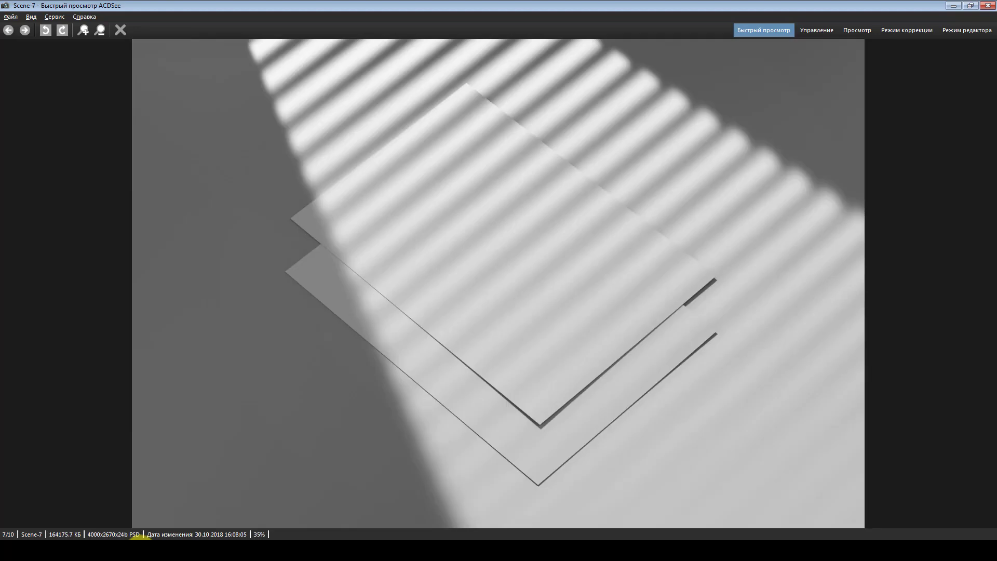
key(Right)
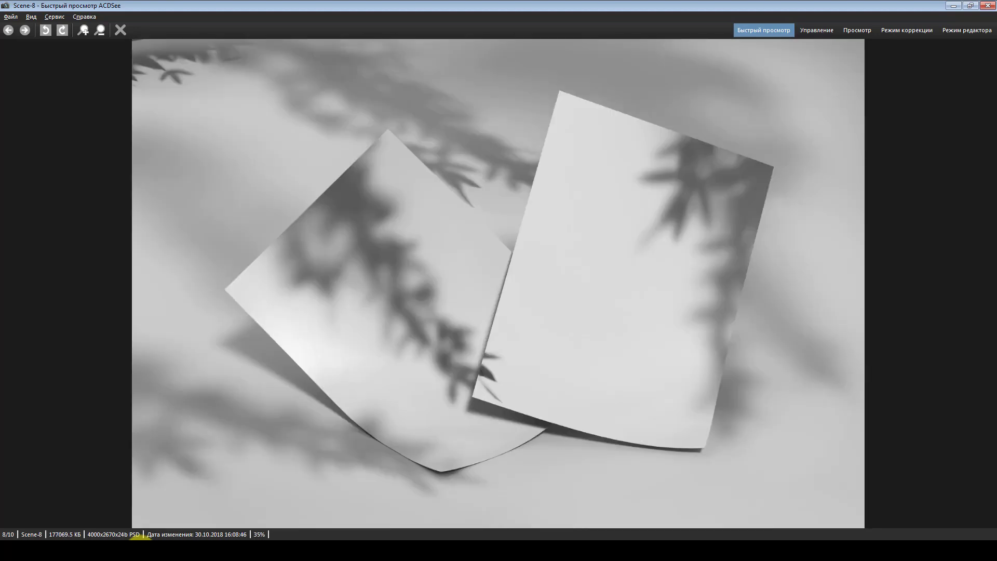
key(Right)
key(Right)
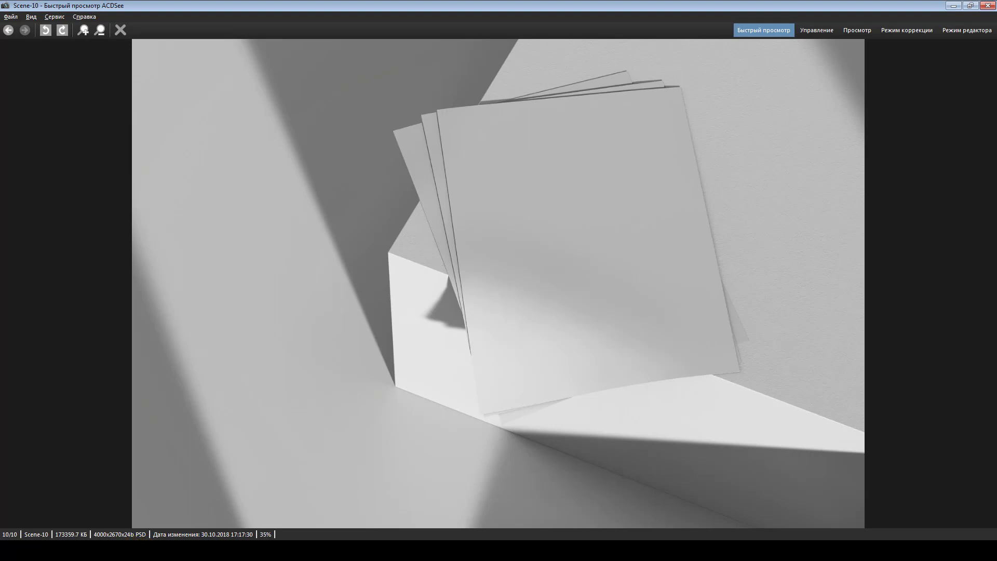
Step: Switch to Photoshop and open the Scene-7 PSD file from the Poster Mockups PSD folder
click(109, 527)
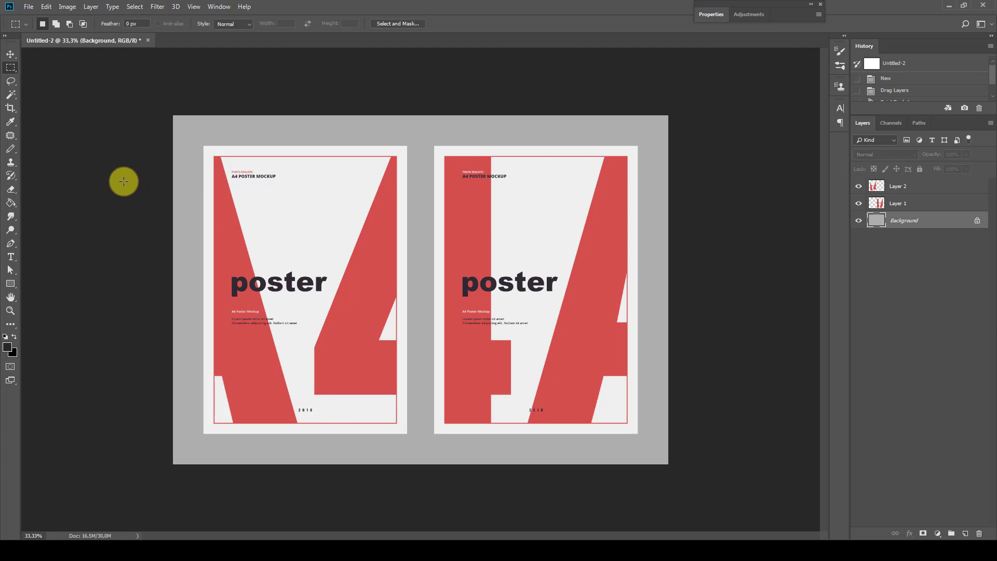
click(27, 6)
click(38, 28)
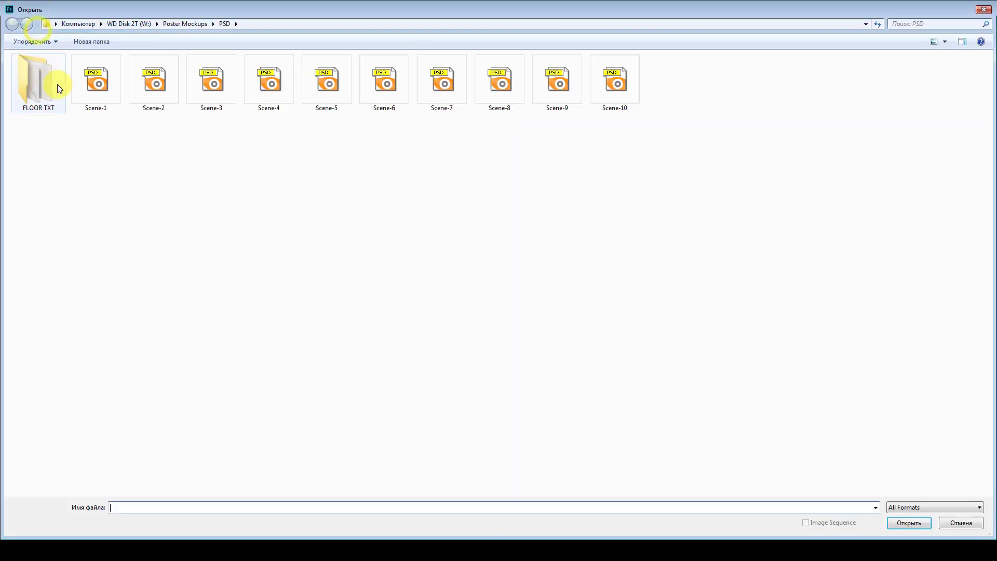
click(436, 88)
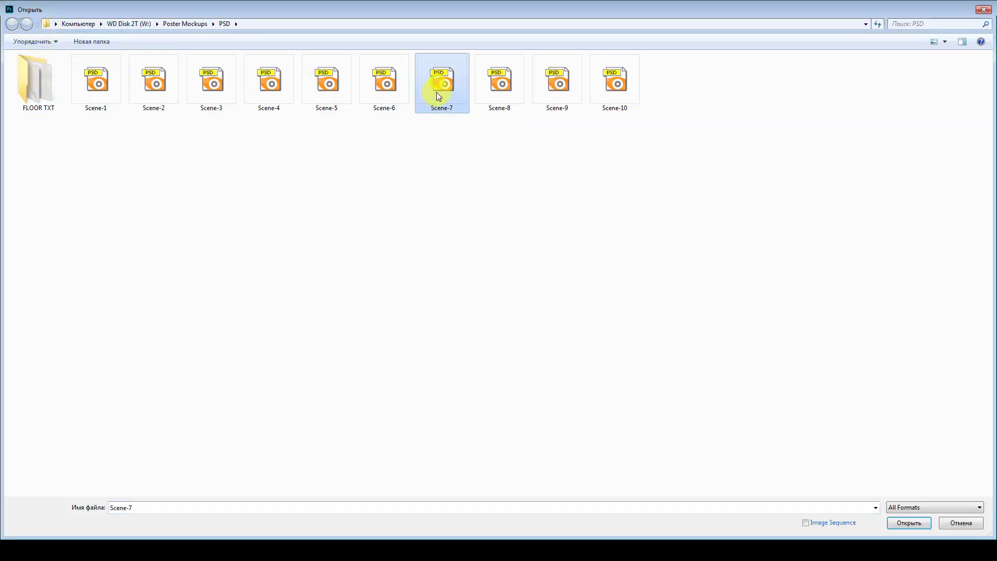
click(904, 522)
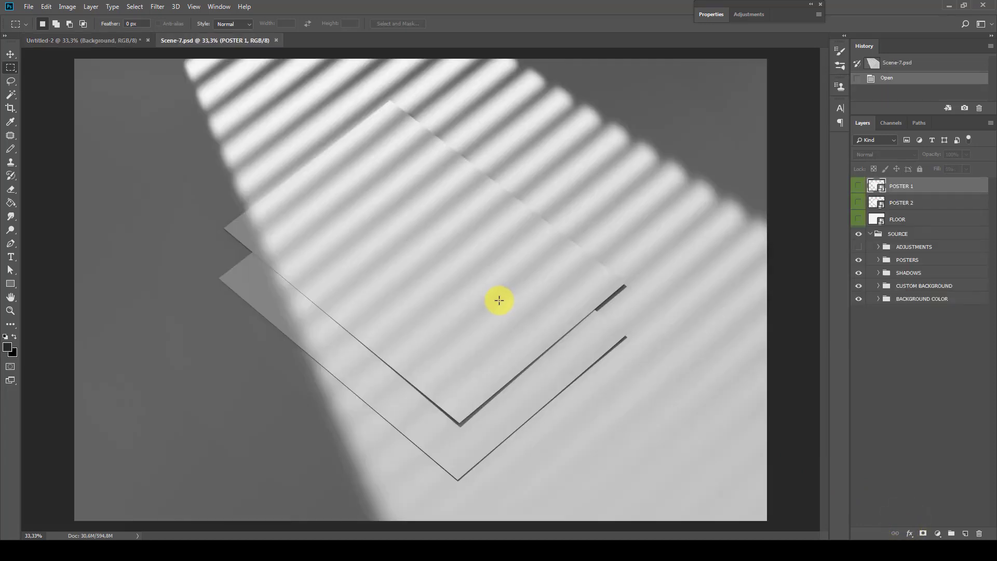
Step: In the Untitled-2 document, toggle the visibility of Layer 1 off and on to check which poster it holds
click(108, 42)
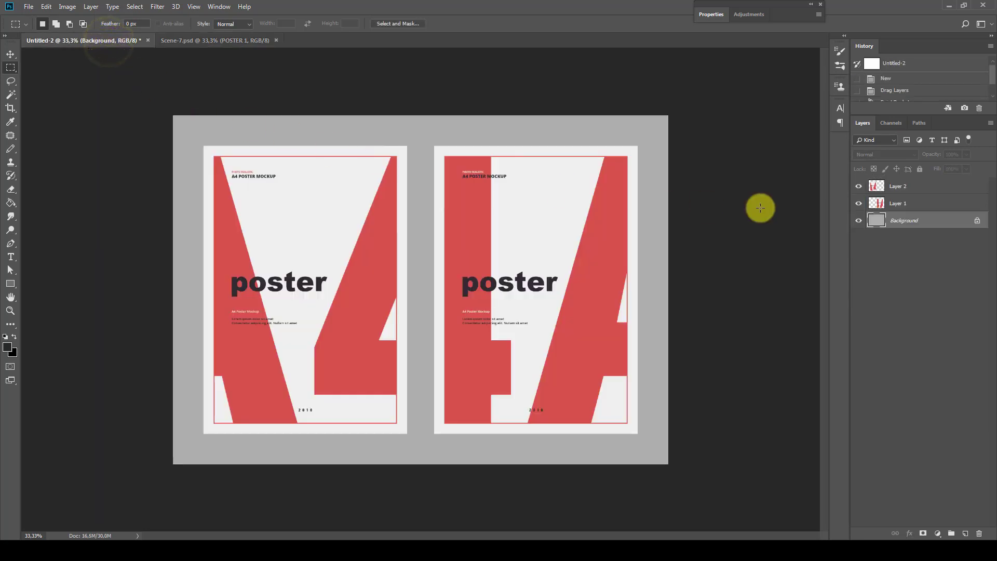
click(906, 209)
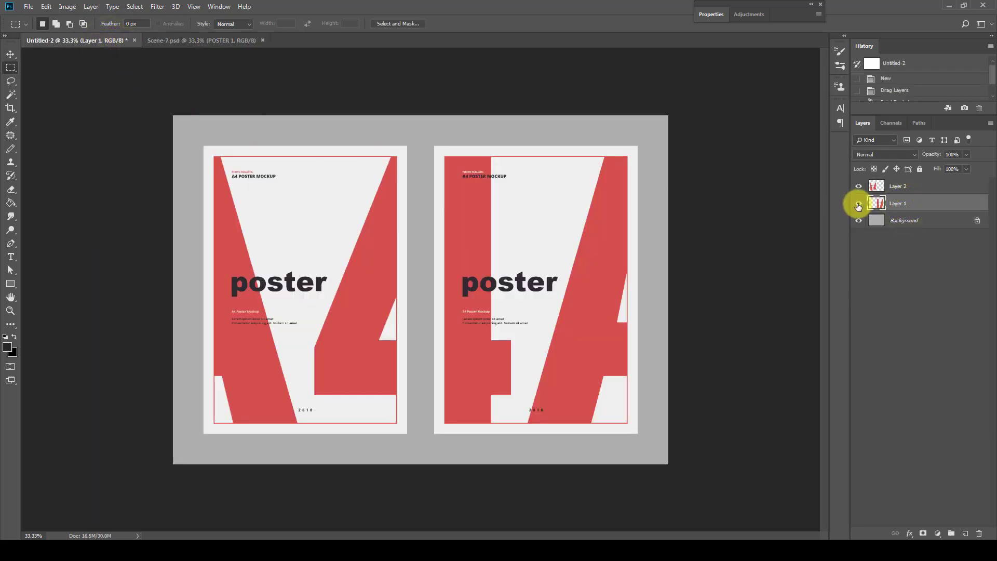
click(859, 204)
click(859, 204)
Step: Identify the poster on Layer 2 by toggling its visibility, and copy that layer's artwork with the whole canvas selected
click(877, 188)
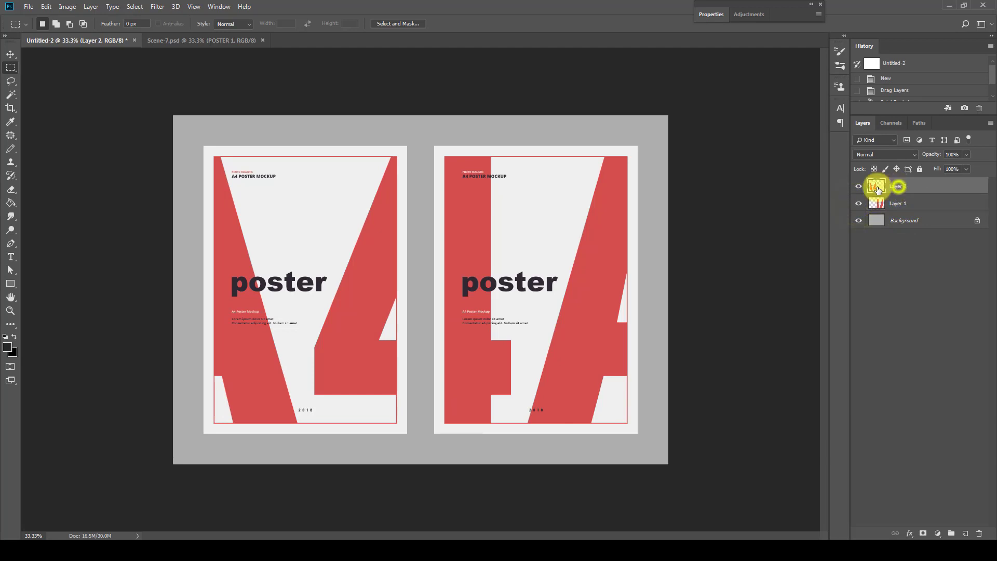
click(858, 186)
click(858, 186)
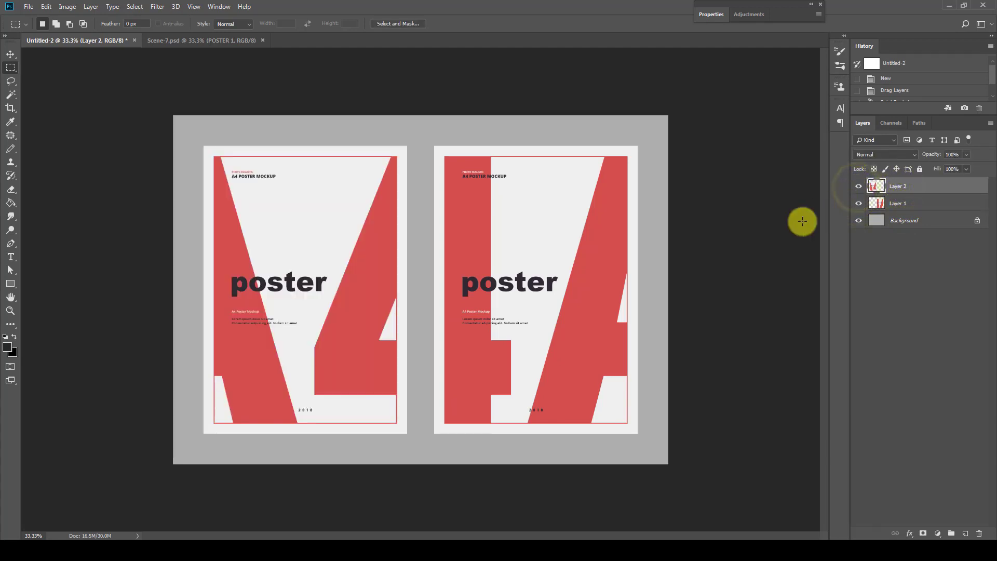
click(136, 7)
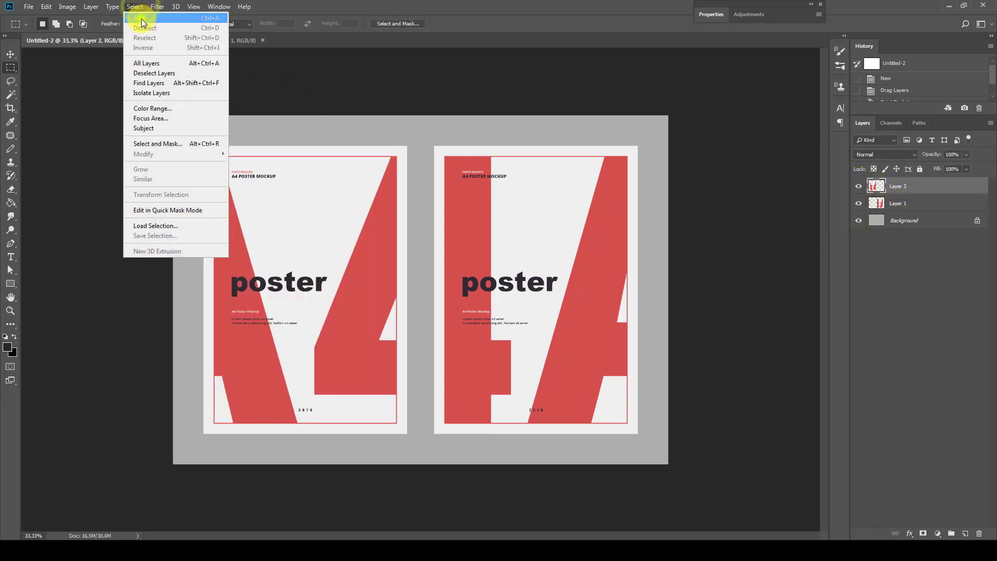
click(142, 21)
click(46, 7)
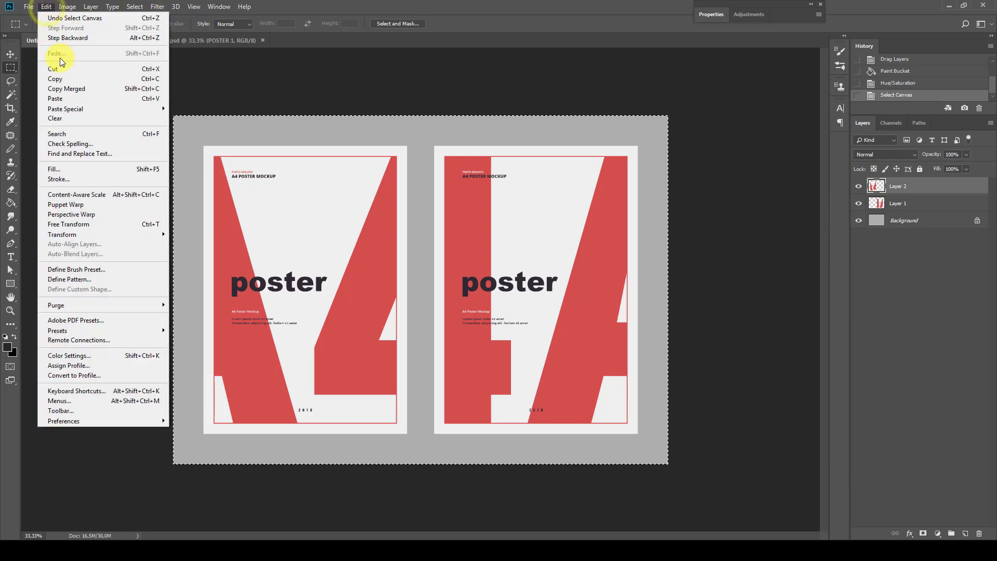
click(63, 79)
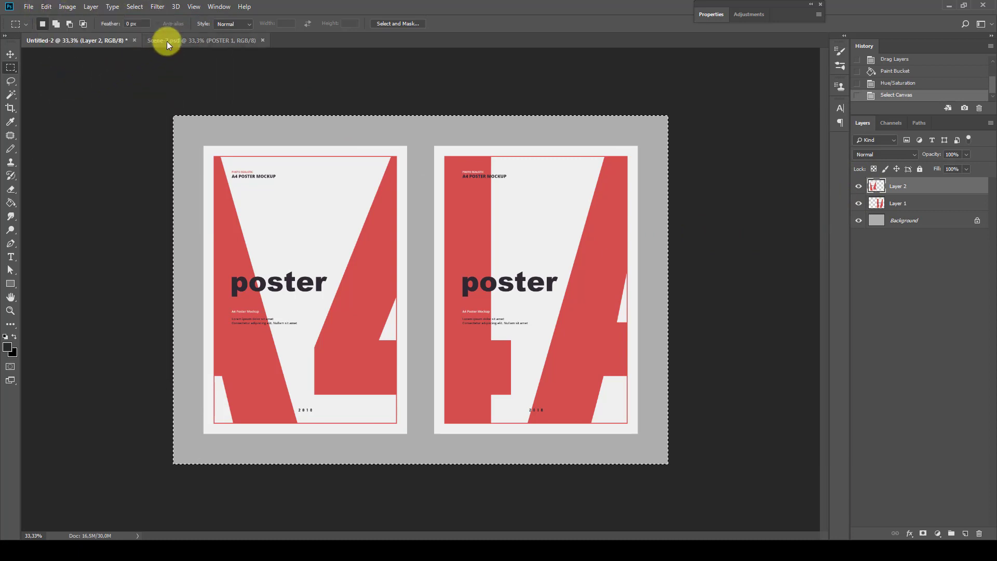
Step: Paste the copied poster into the contents of the POSTER 1 smart object in Scene-7.psd, and close it with the changes saved
click(167, 42)
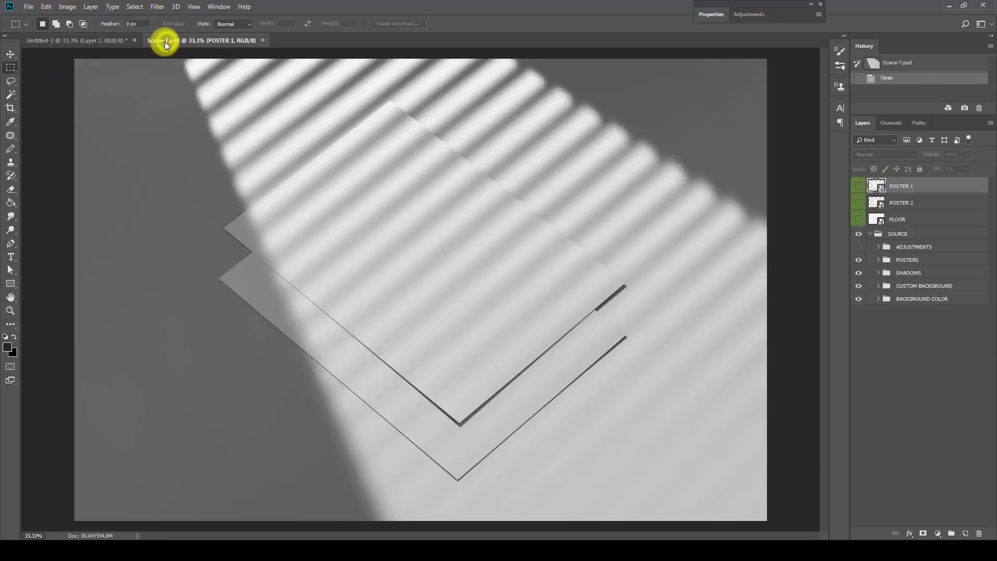
right_click(899, 189)
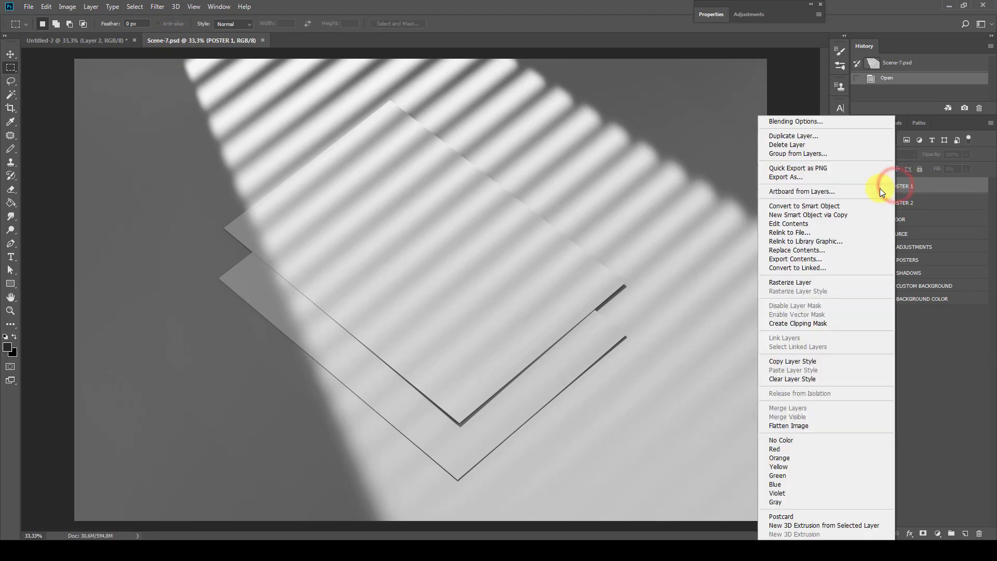
click(818, 224)
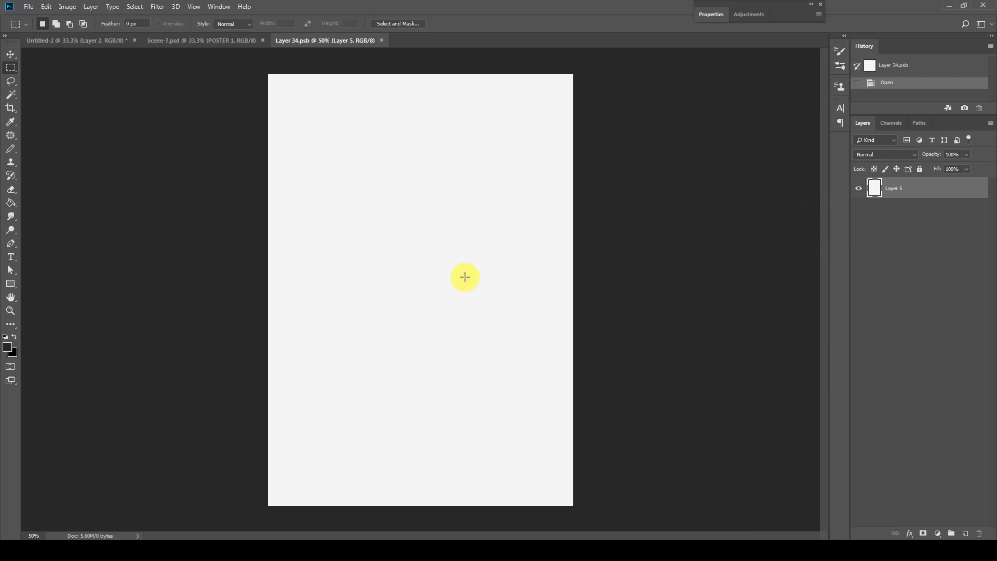
click(46, 7)
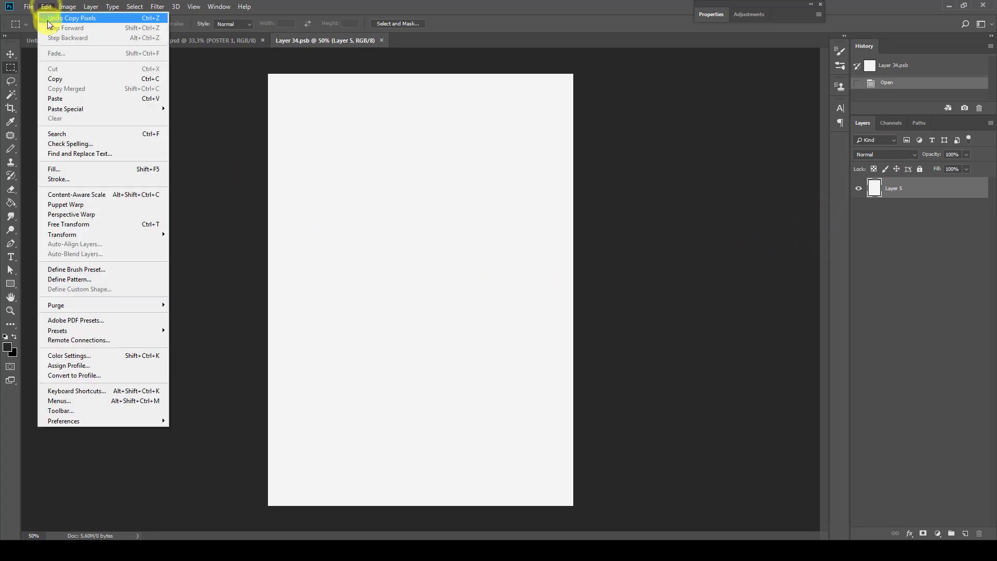
click(59, 98)
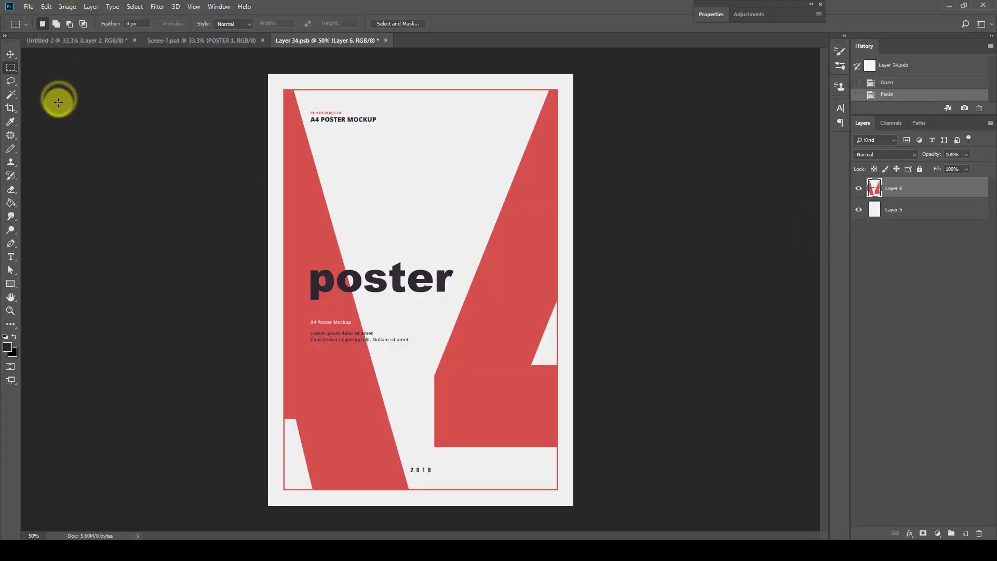
click(385, 40)
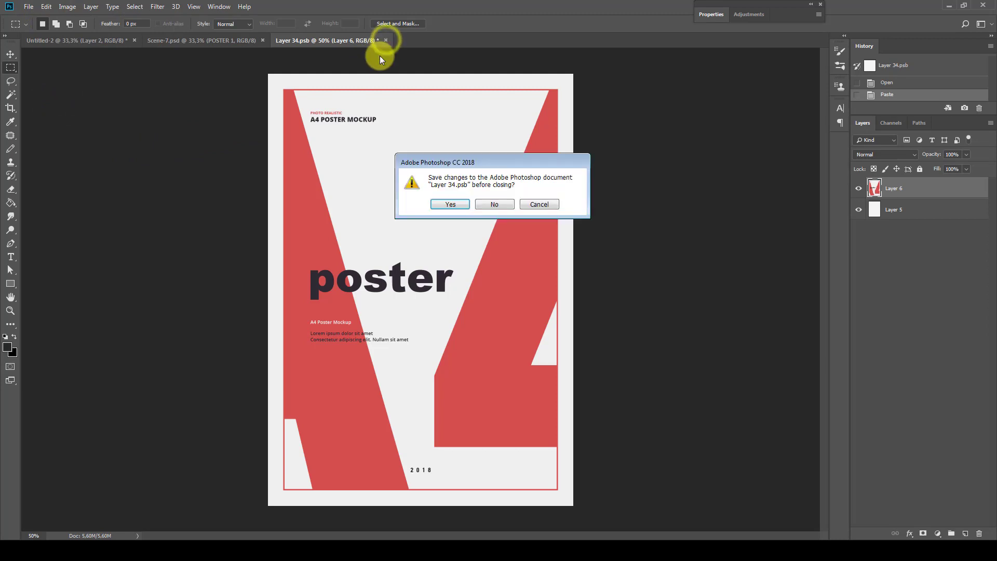
click(453, 203)
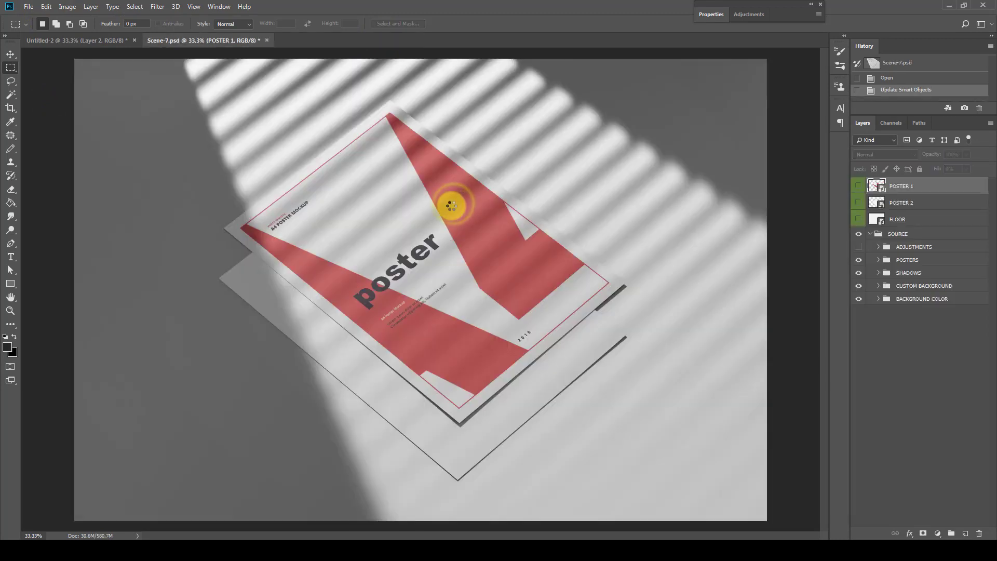
Step: Return to Untitled-2, check Layer 1 by toggling its visibility, and copy its poster artwork
click(105, 40)
click(905, 203)
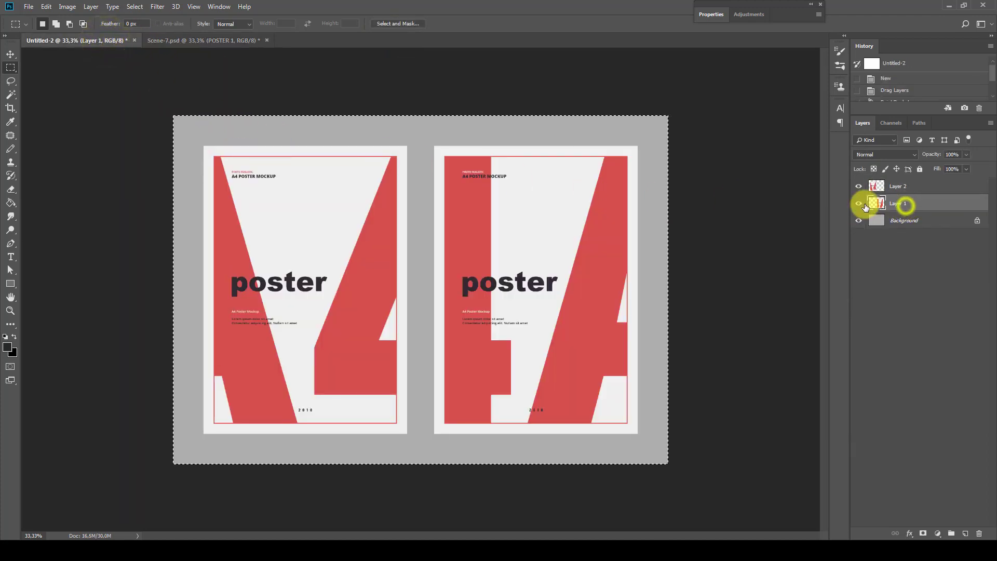
click(858, 204)
click(858, 204)
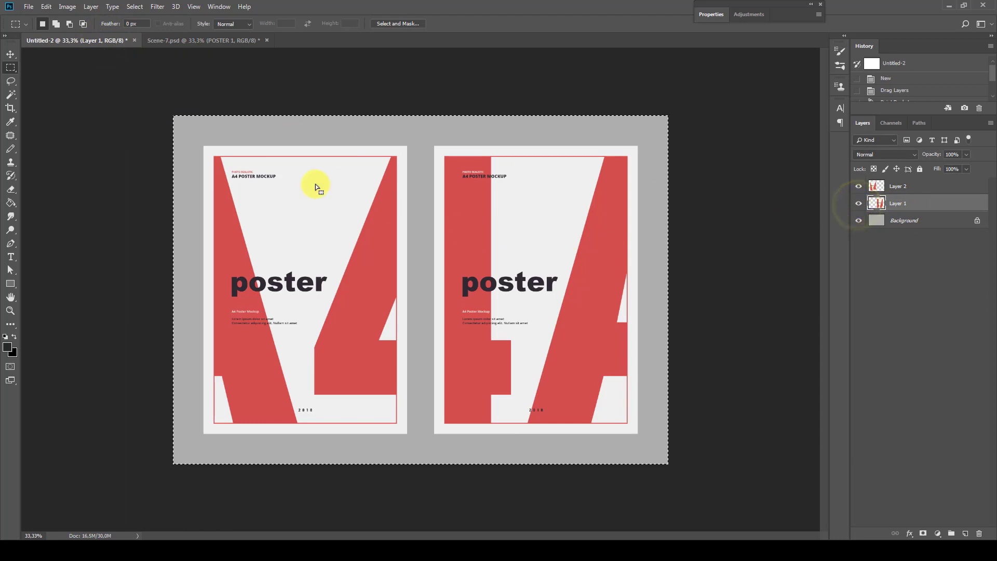
click(47, 6)
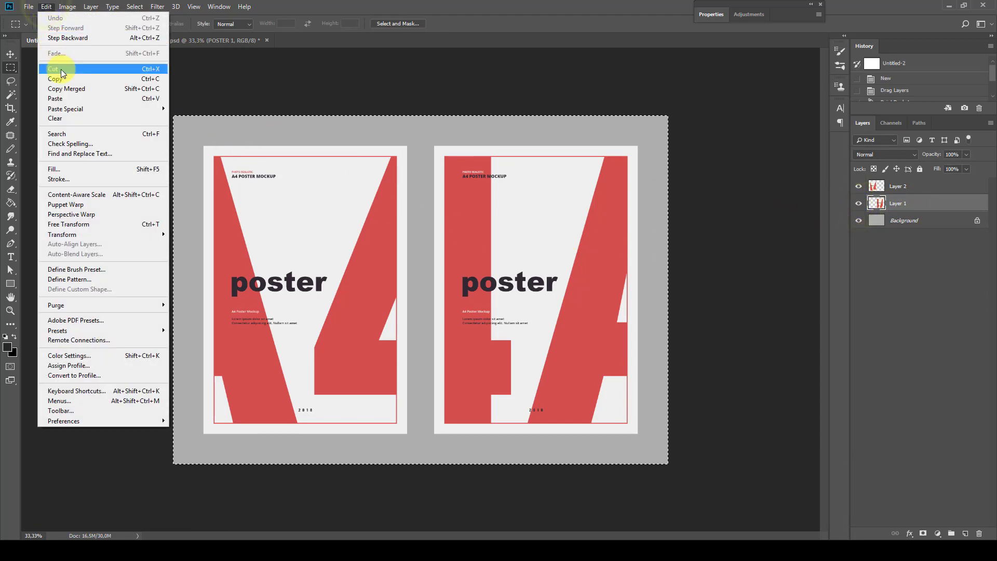
click(62, 78)
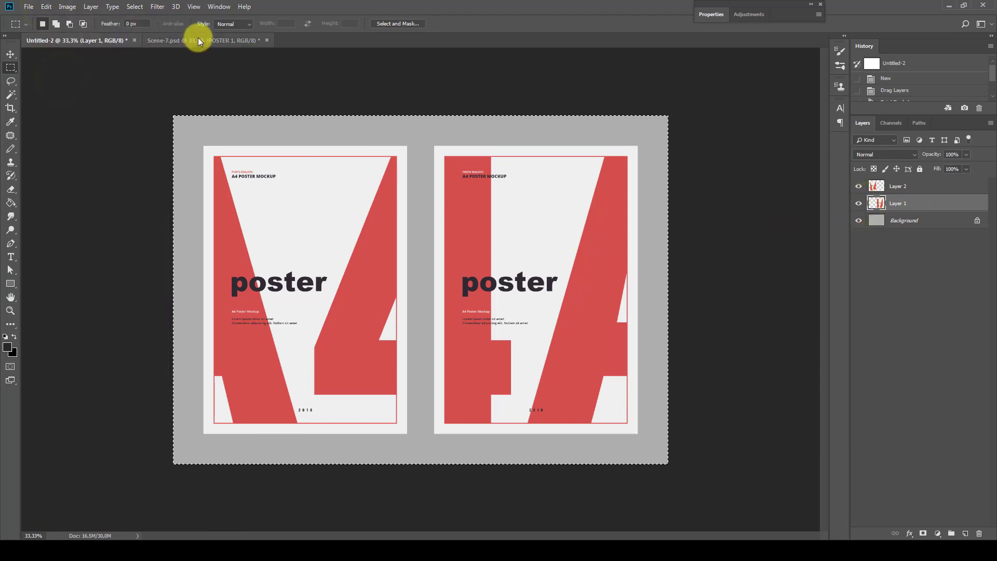
Step: Paste the copied poster into the contents of the POSTER 2 smart object in Scene-7.psd, and close it with the changes saved
click(197, 40)
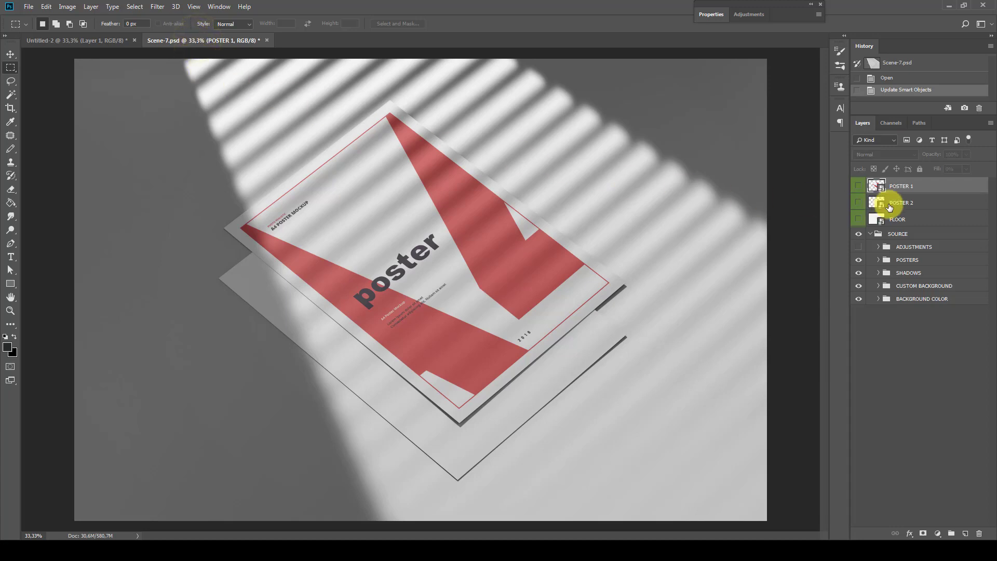
click(898, 204)
right_click(895, 206)
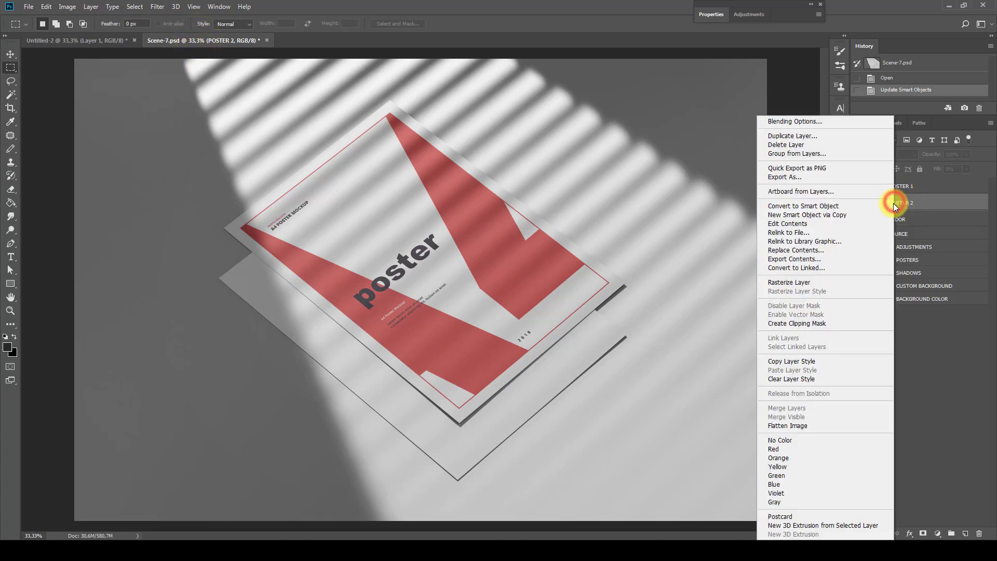
click(821, 224)
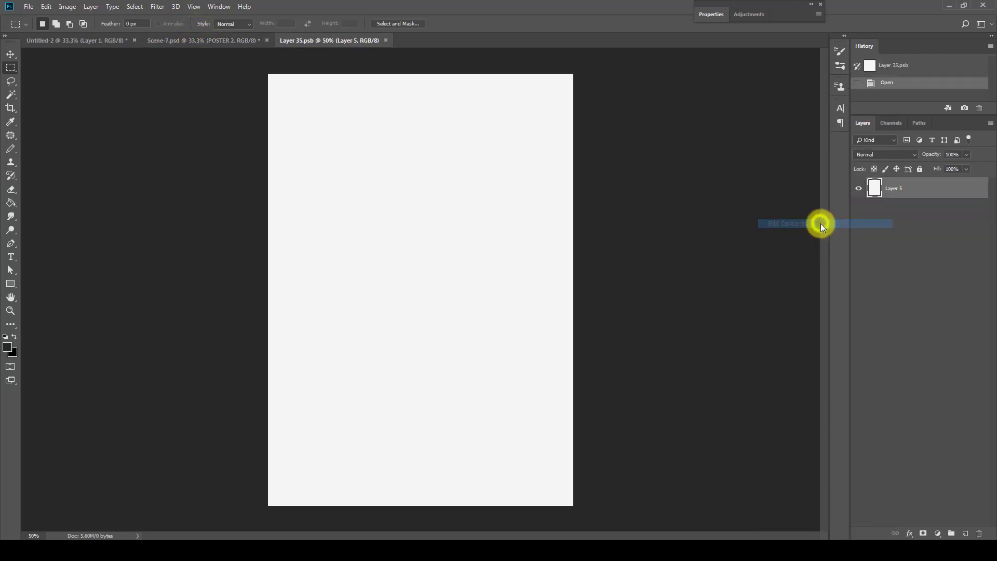
click(46, 6)
click(60, 102)
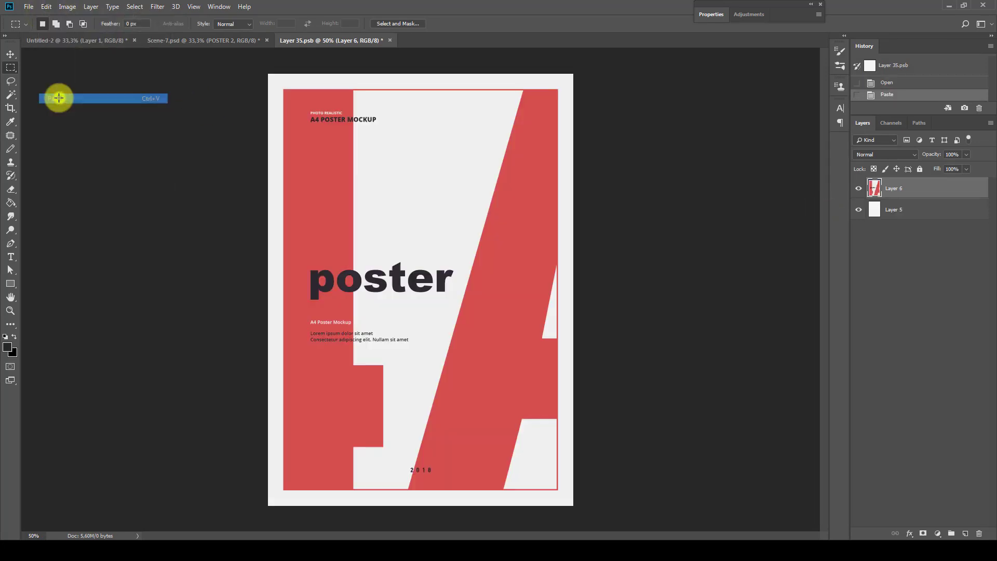
click(389, 40)
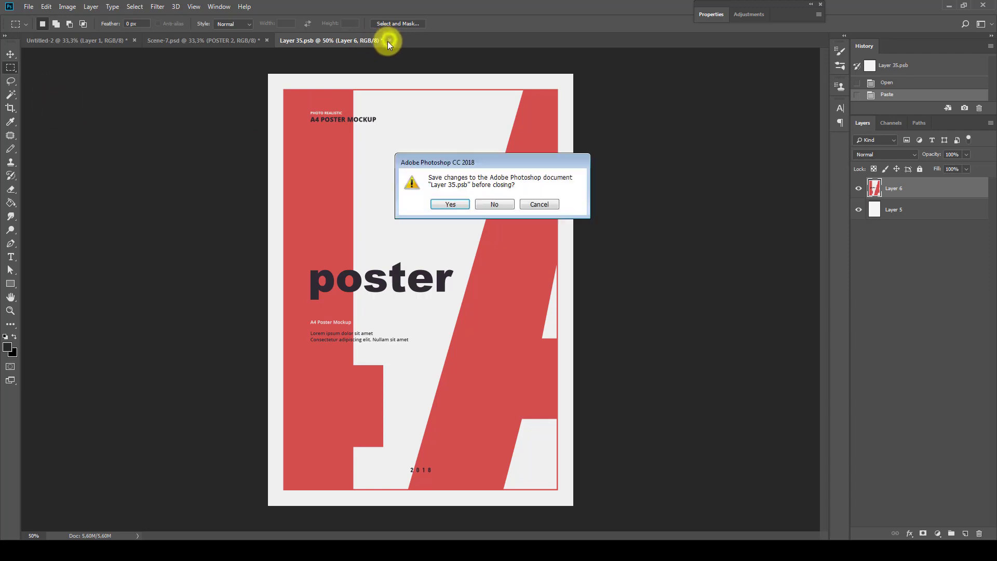
click(444, 202)
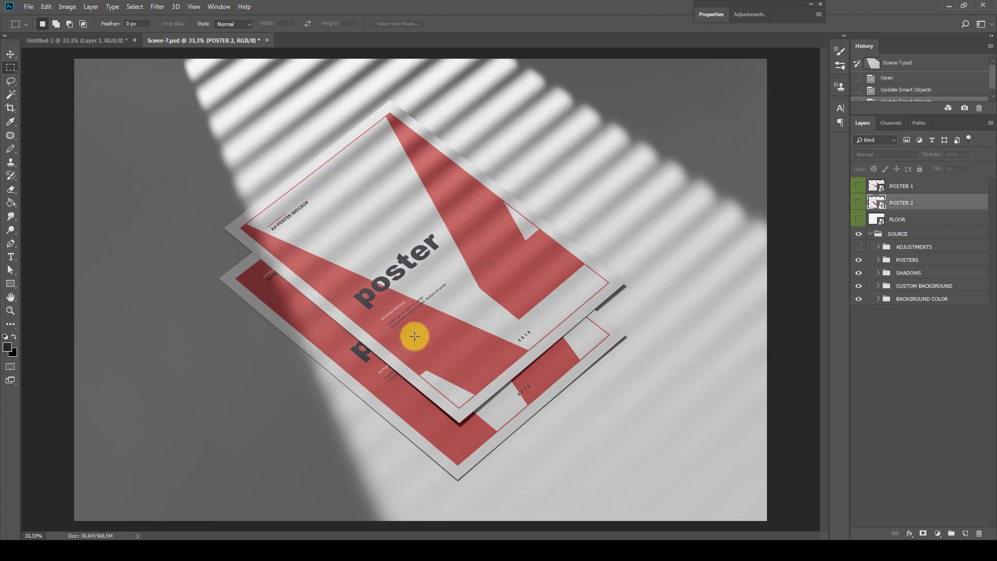
Step: Open the contents of the FLOOR smart object, and open the Texture-3 image from the FLOOR TXT folder
click(900, 220)
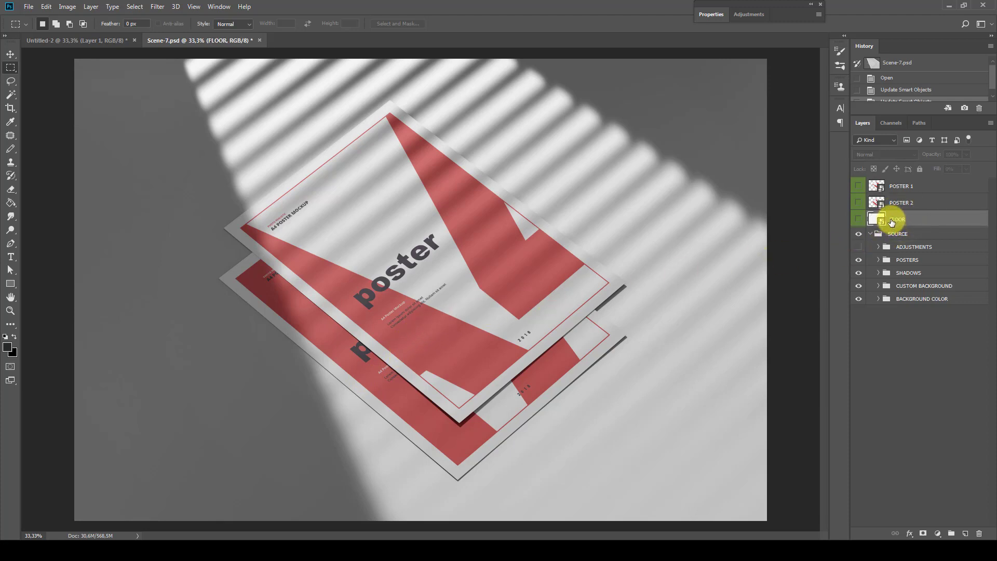
right_click(892, 223)
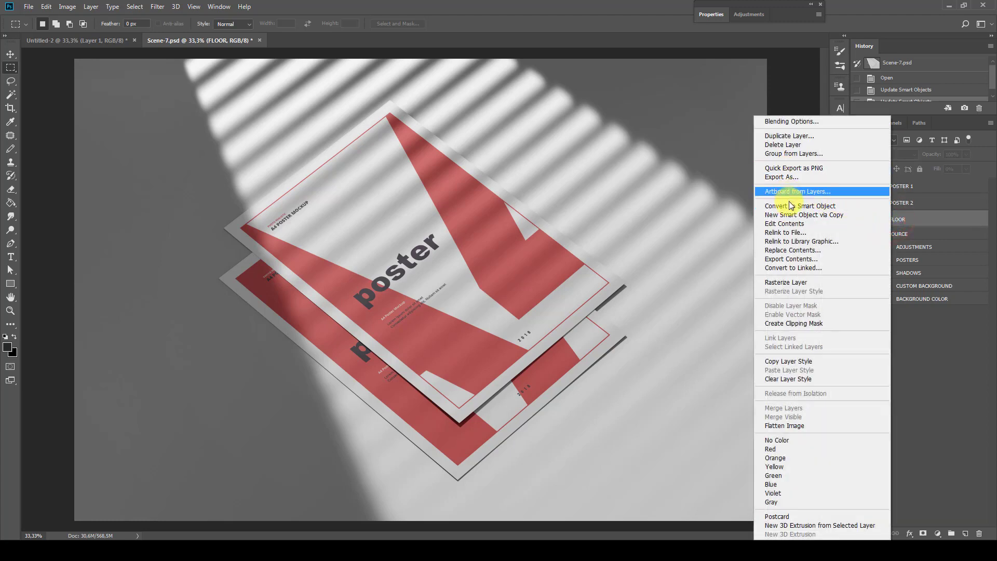
click(797, 229)
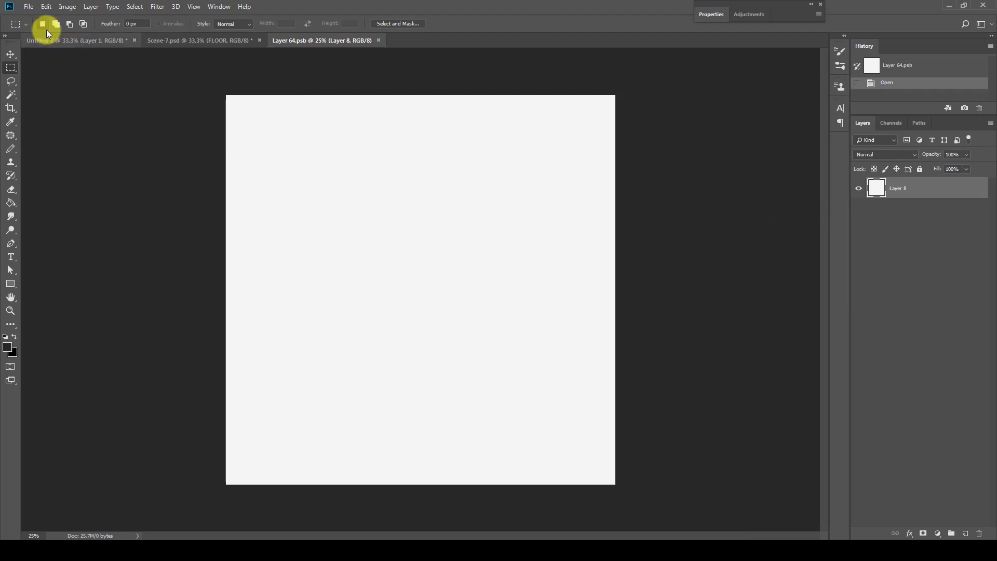
click(29, 7)
click(39, 29)
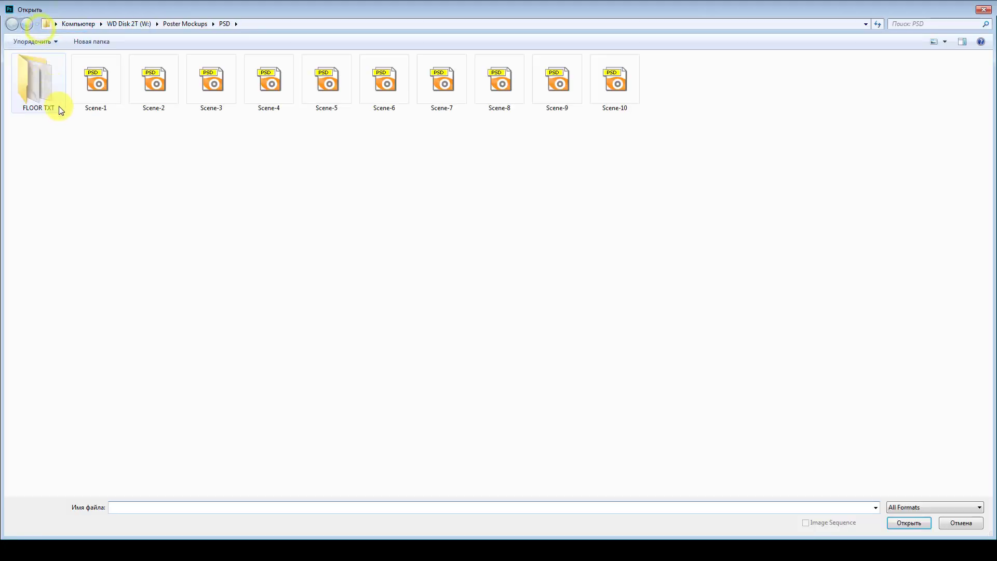
double_click(40, 82)
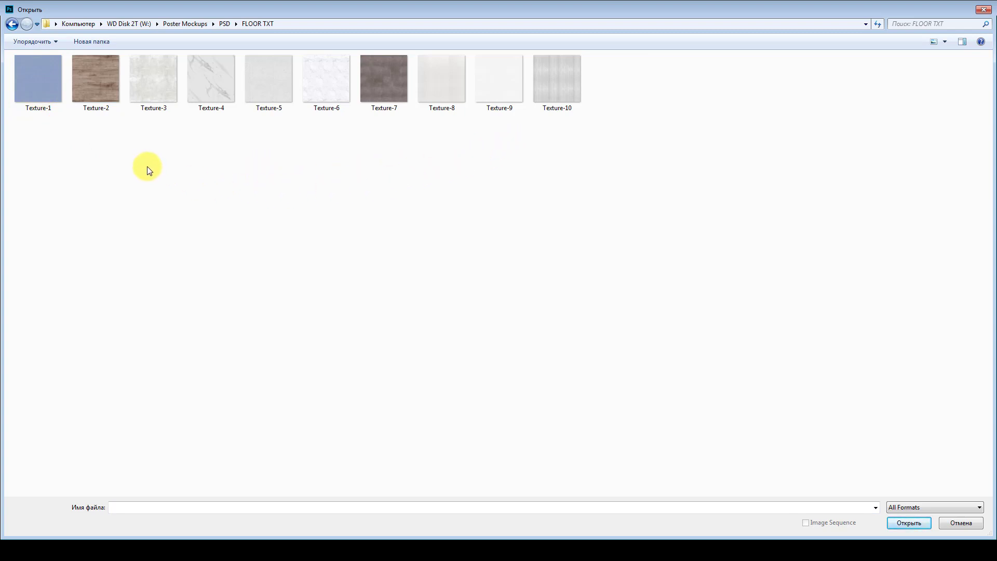
click(917, 522)
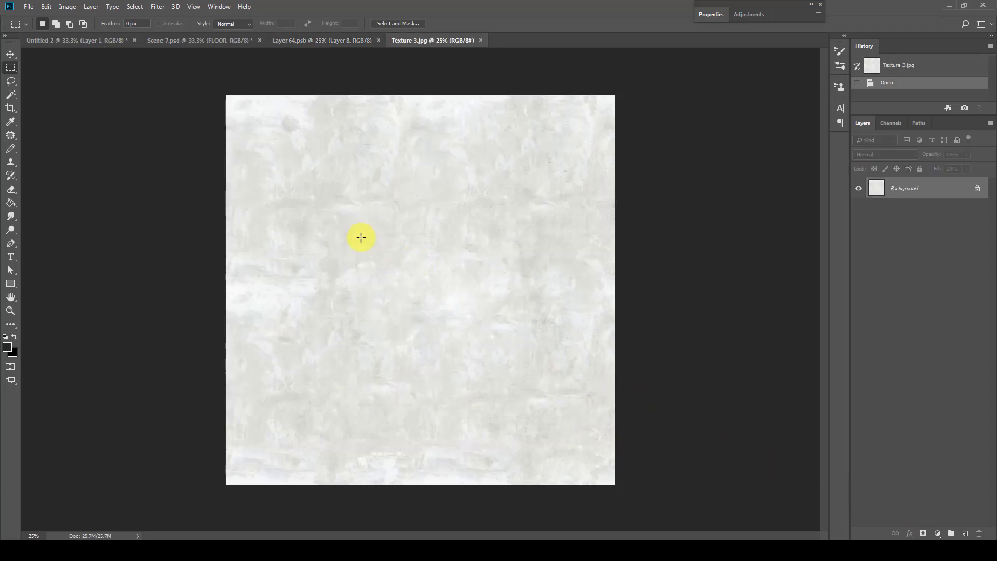
Step: Copy the whole Texture-3 image and close its document
click(134, 7)
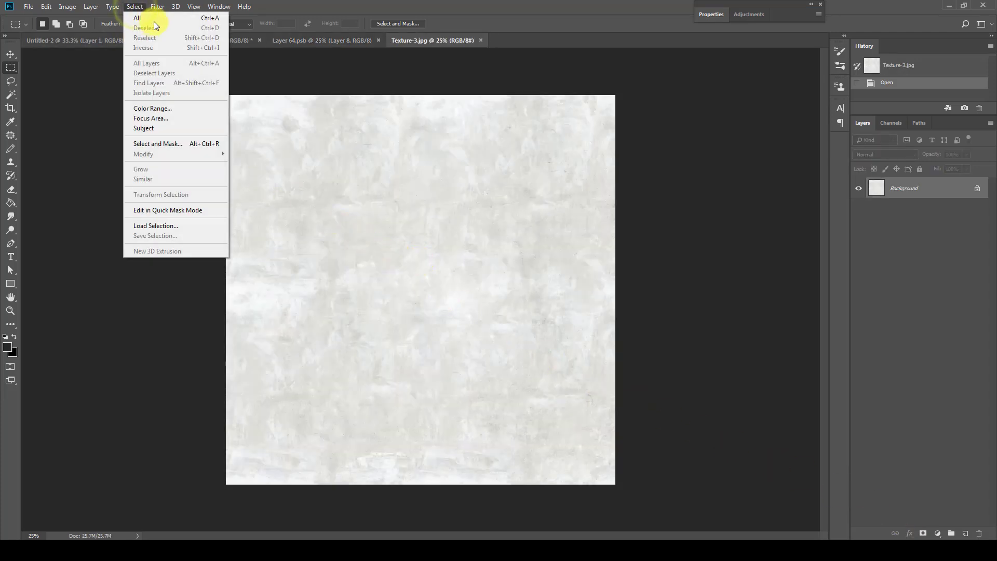
click(166, 17)
click(46, 7)
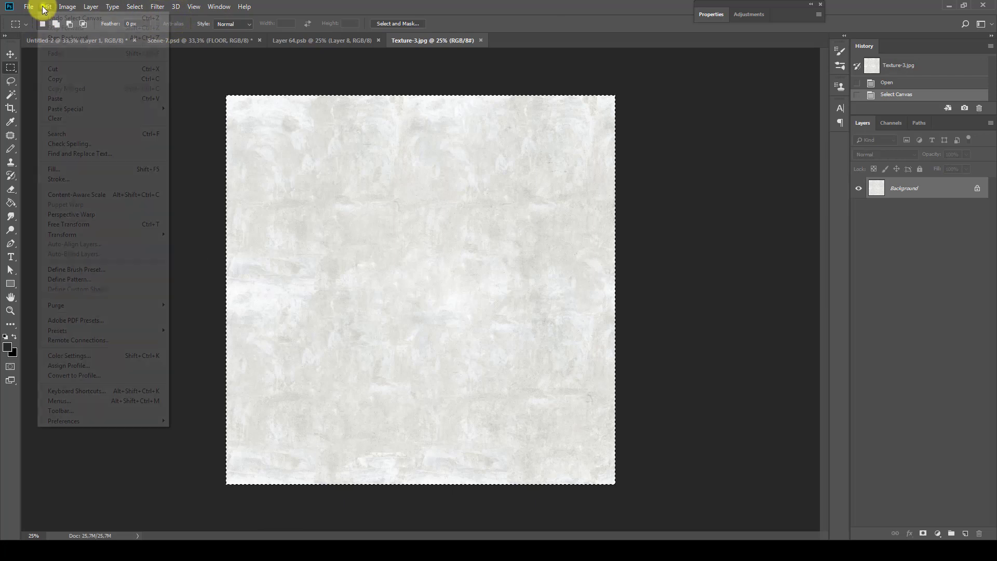
click(63, 79)
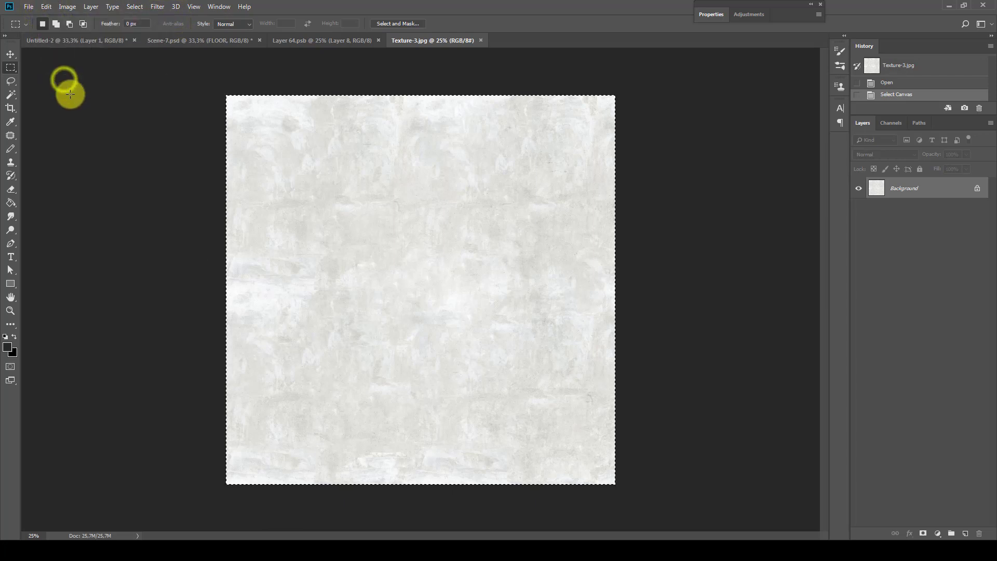
click(481, 41)
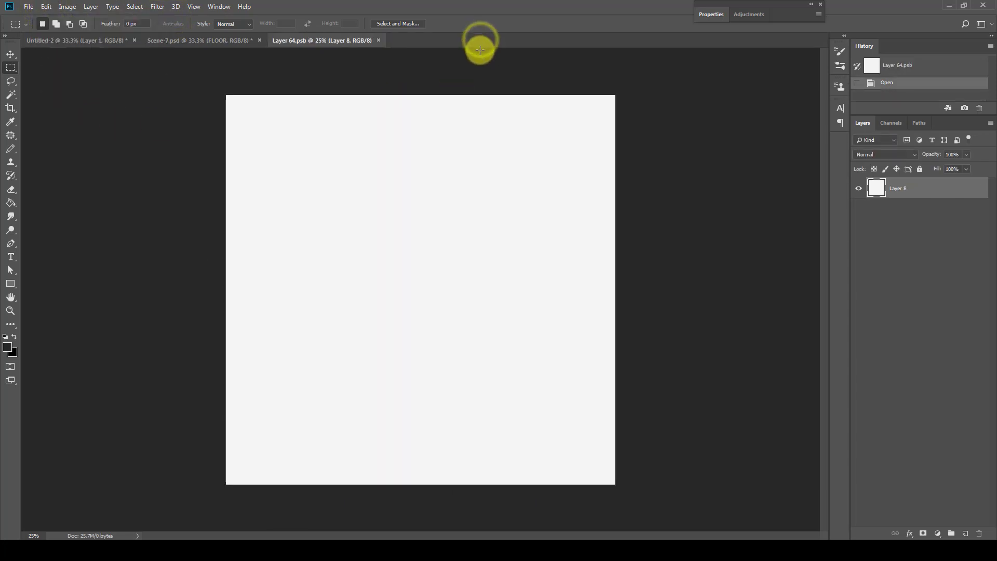
Step: Paste the copied texture into the FLOOR smart object's contents, and close them with the changes saved
click(45, 7)
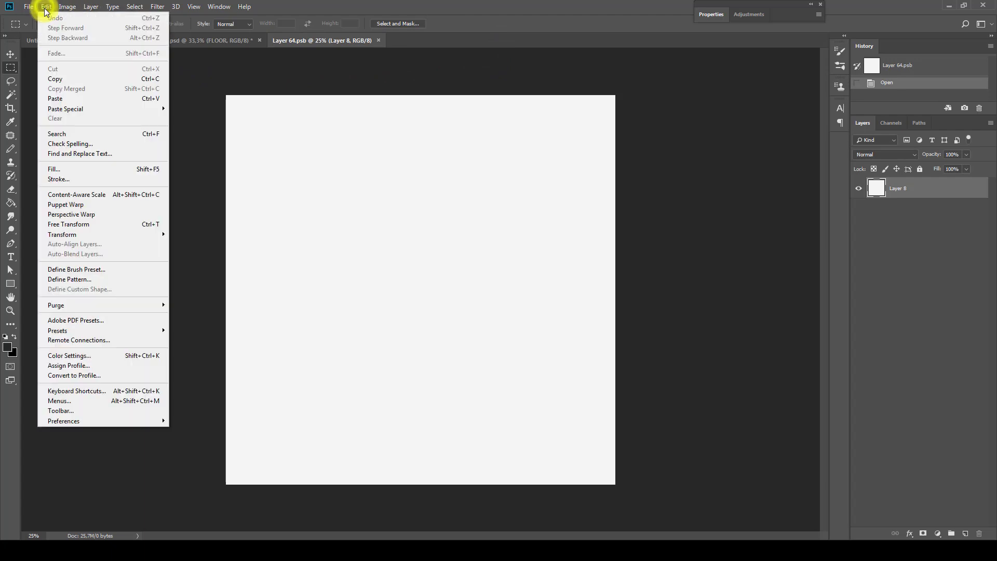
click(60, 98)
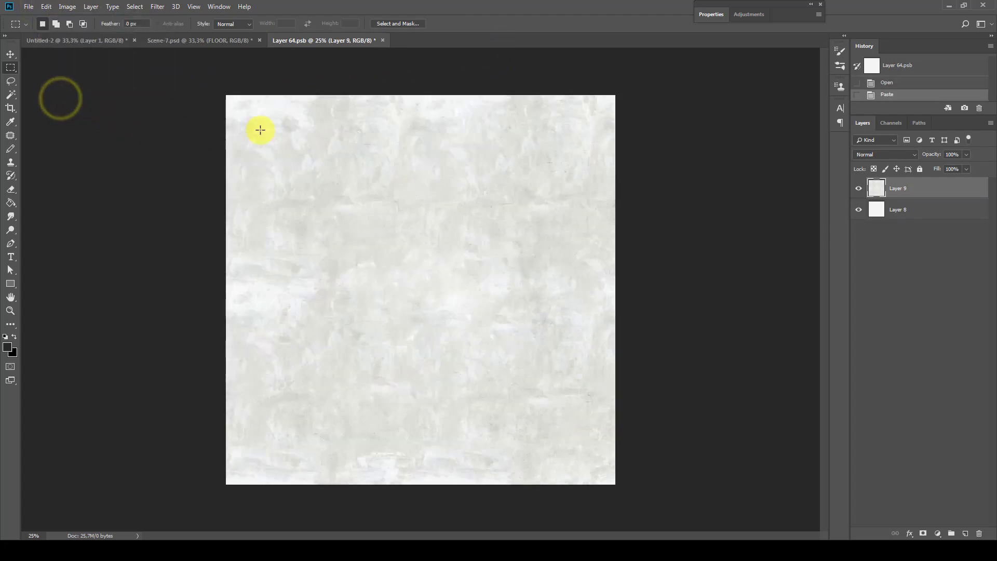
click(383, 40)
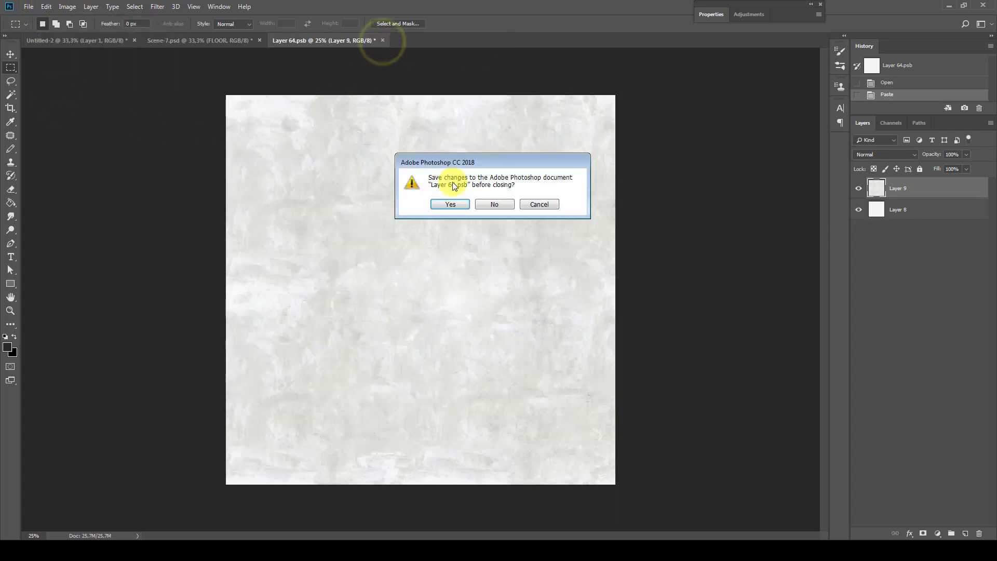
click(450, 204)
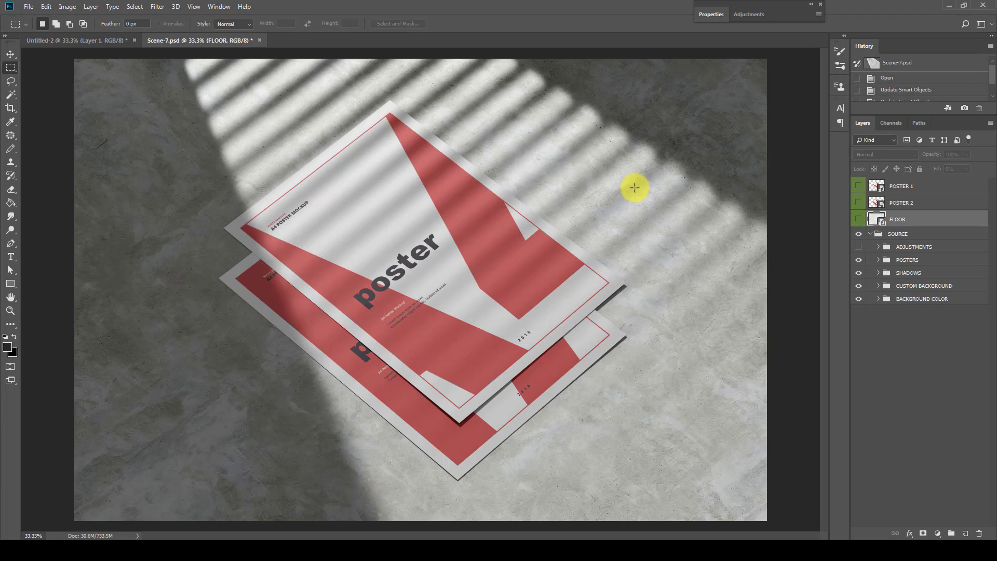
click(891, 324)
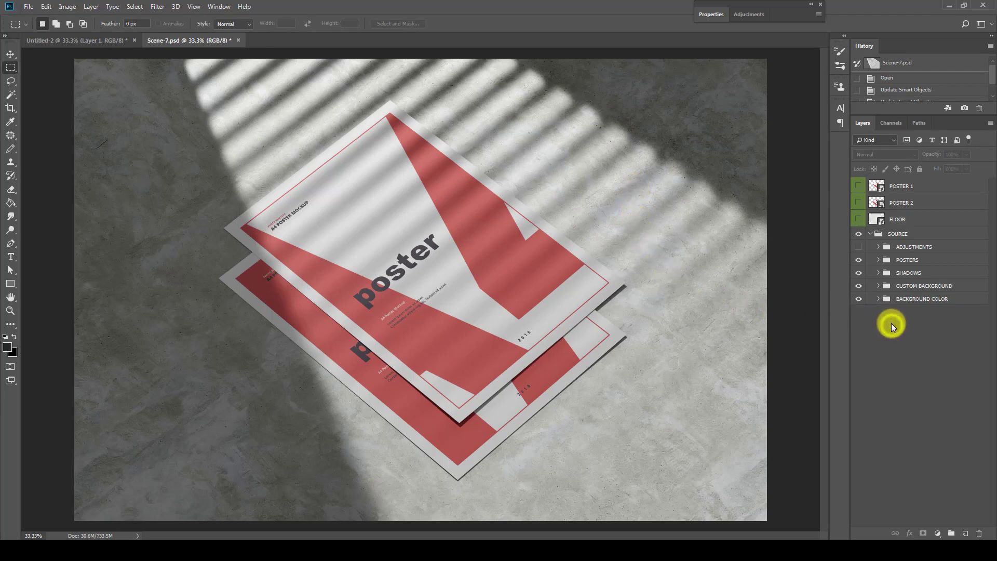
click(898, 234)
click(871, 234)
click(871, 234)
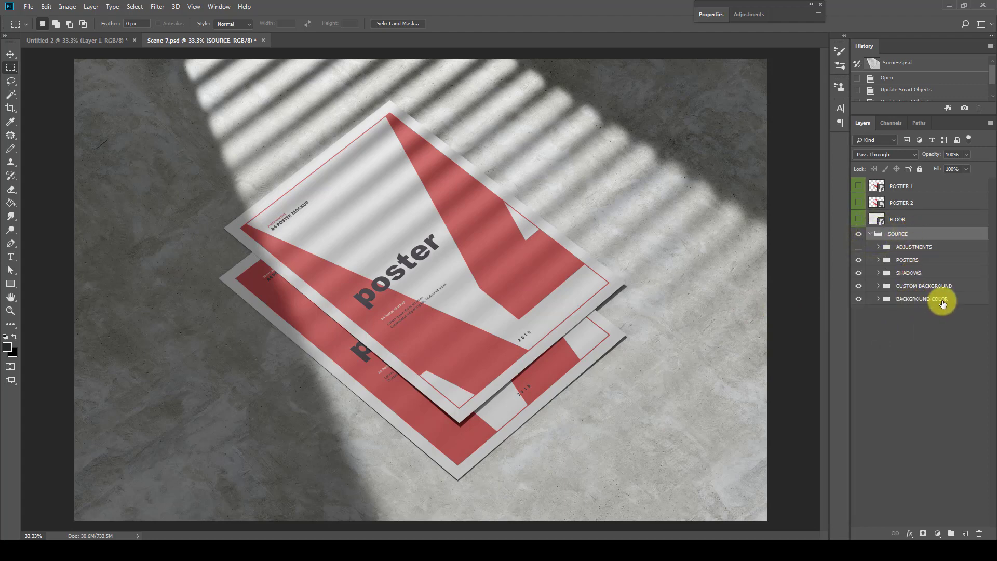
Step: Preview the layers of the BACKGROUND COLOR group with CUSTOM BACKGROUND temporarily hidden, and leave color layer 4 hidden
click(894, 290)
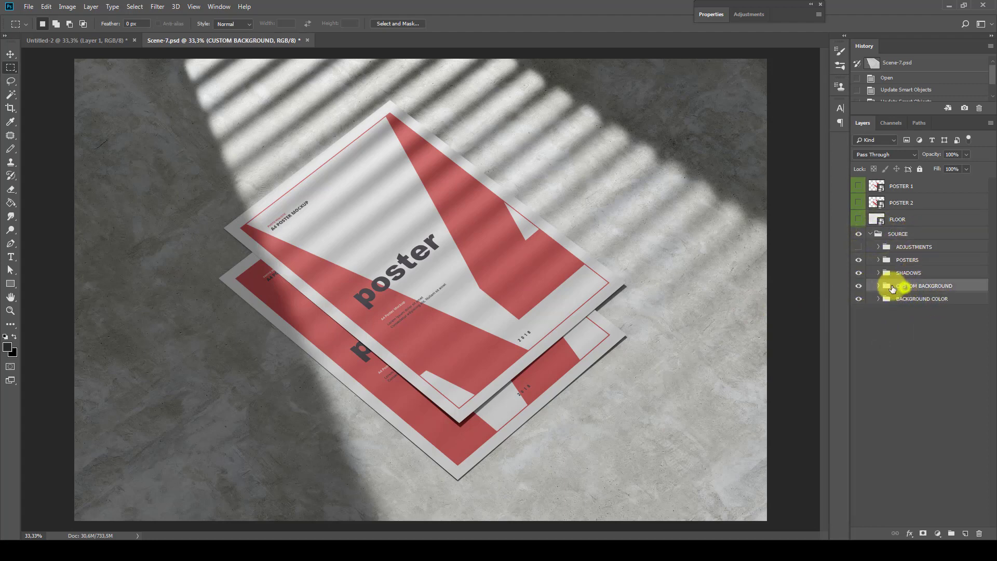
click(858, 286)
click(898, 300)
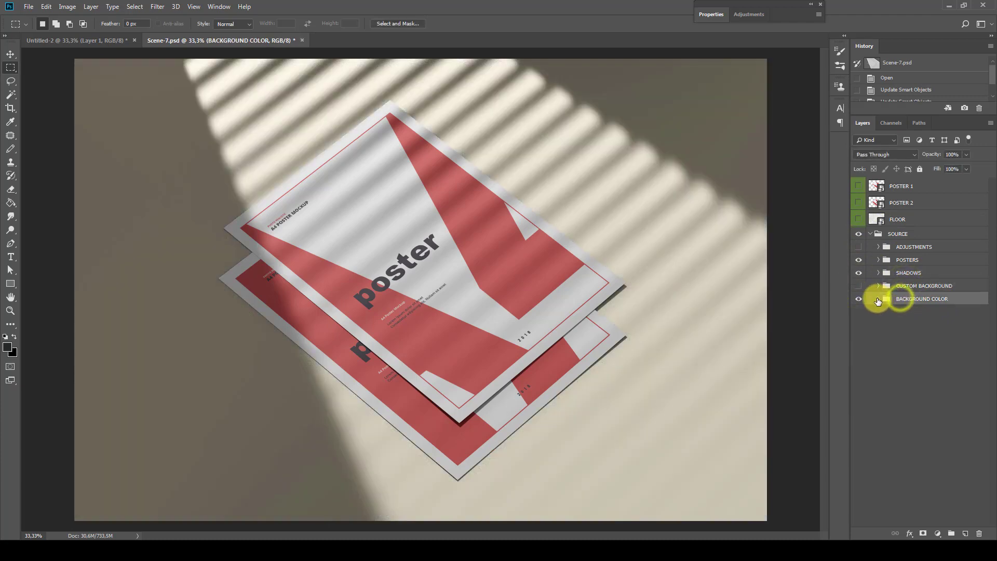
click(878, 299)
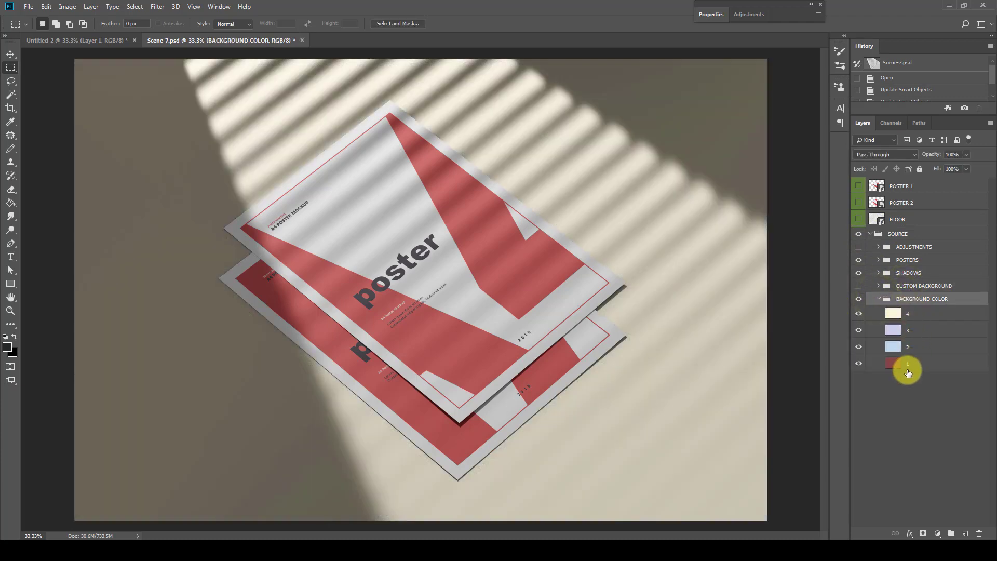
click(859, 313)
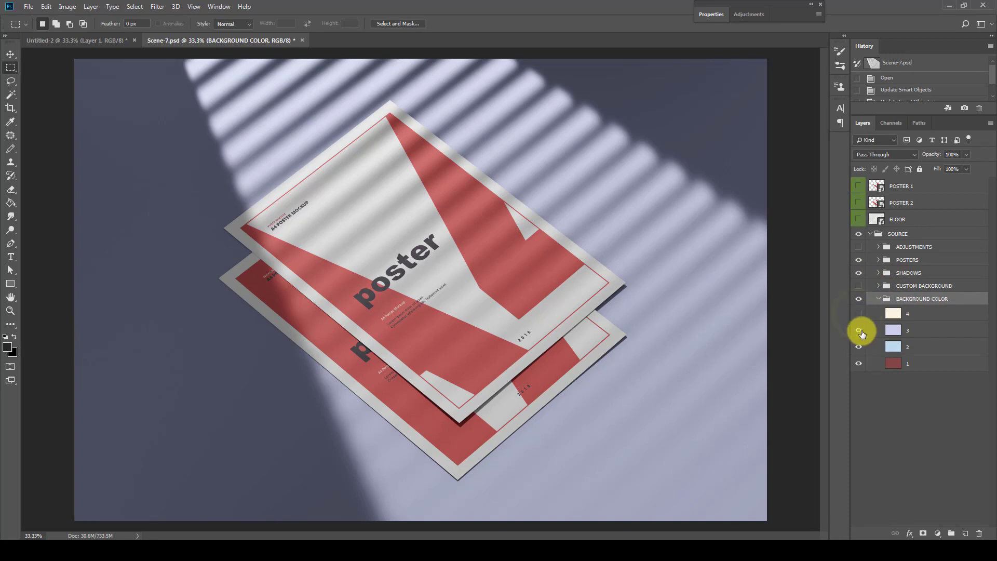
click(859, 331)
click(858, 346)
click(858, 346)
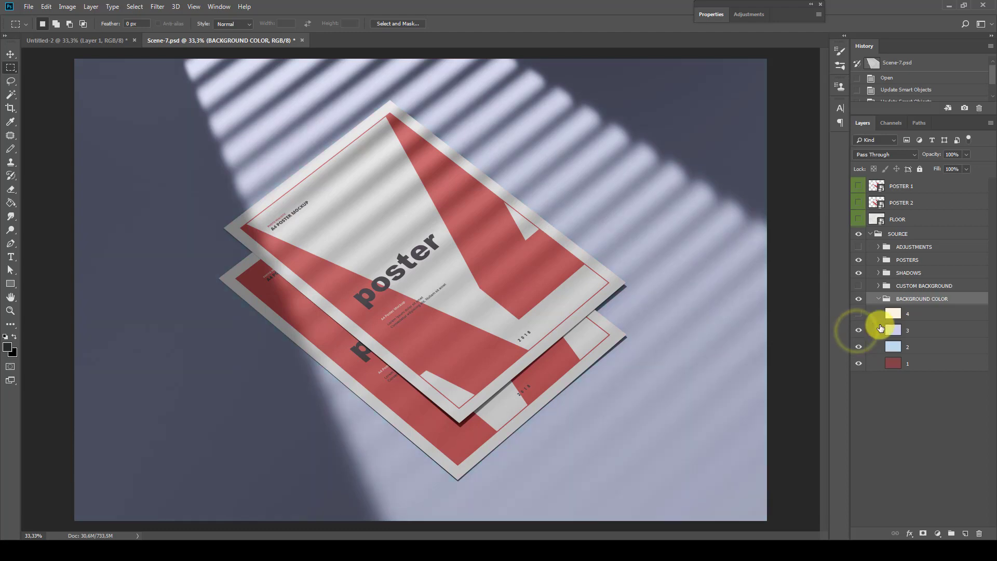
click(878, 299)
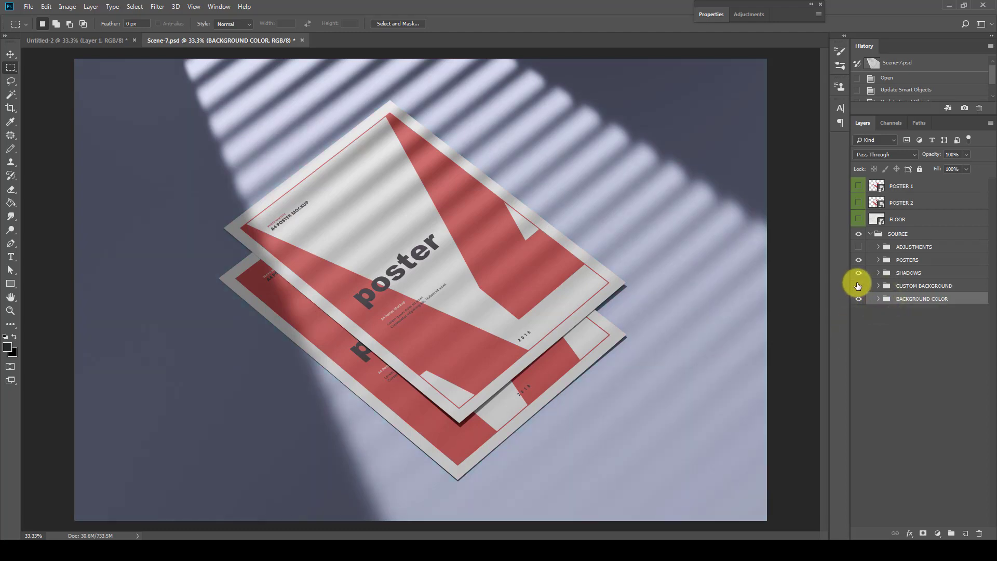
click(858, 286)
Step: Check the VIGNETTE EFFECT layer in the CUSTOM BACKGROUND group by toggling it and trying 100% opacity, and set its opacity to 29%
click(878, 286)
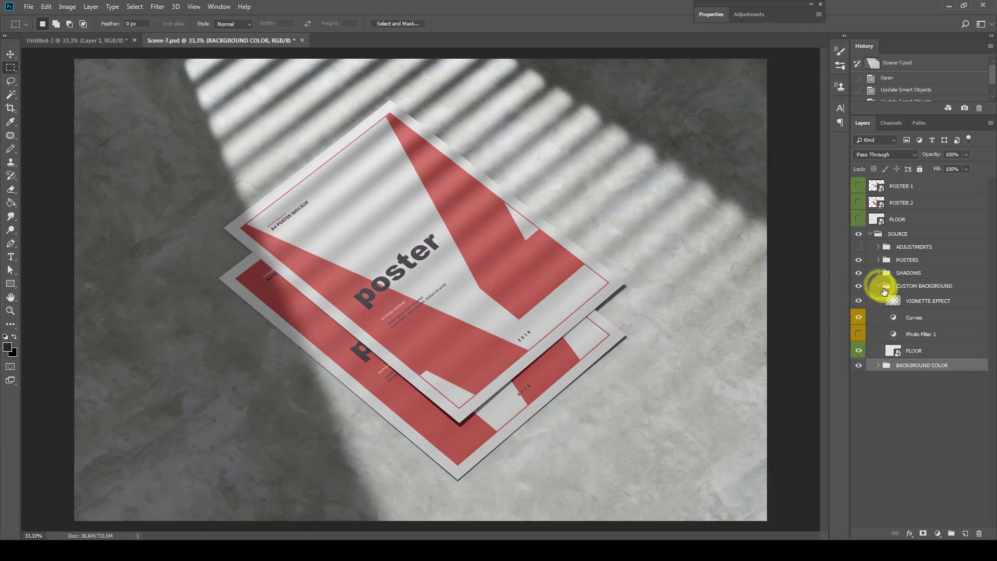
click(916, 307)
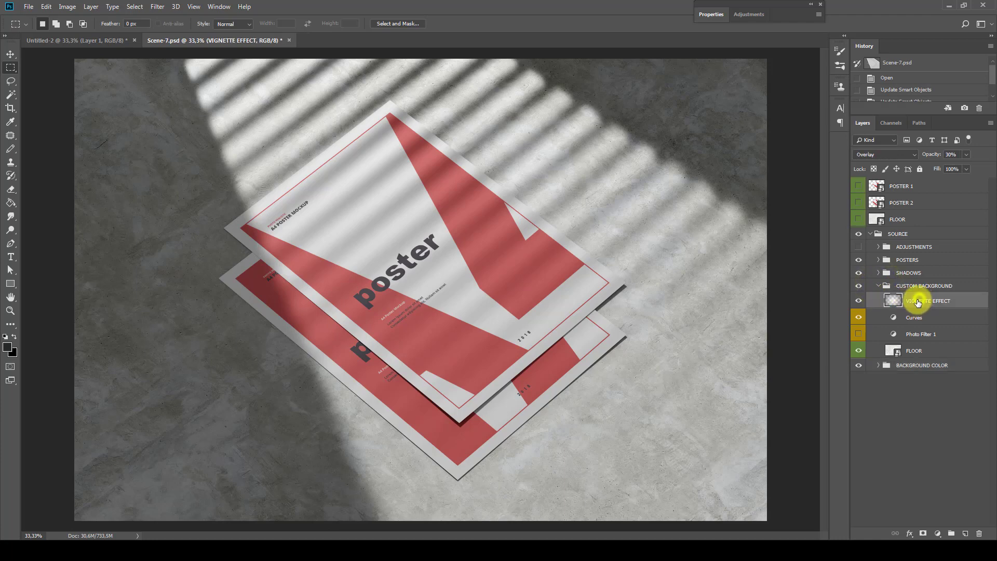
click(859, 302)
click(859, 302)
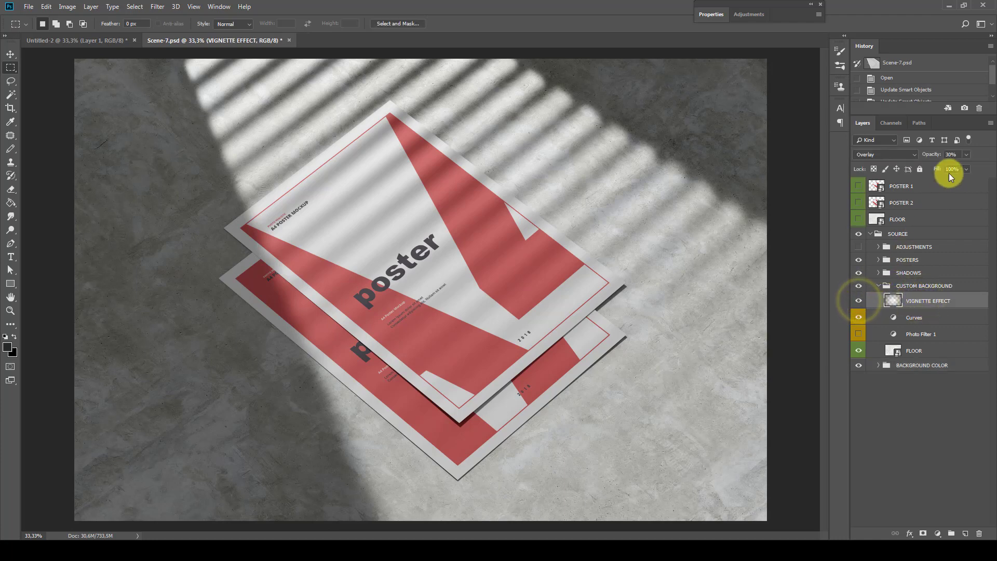
drag(958, 164, 989, 167)
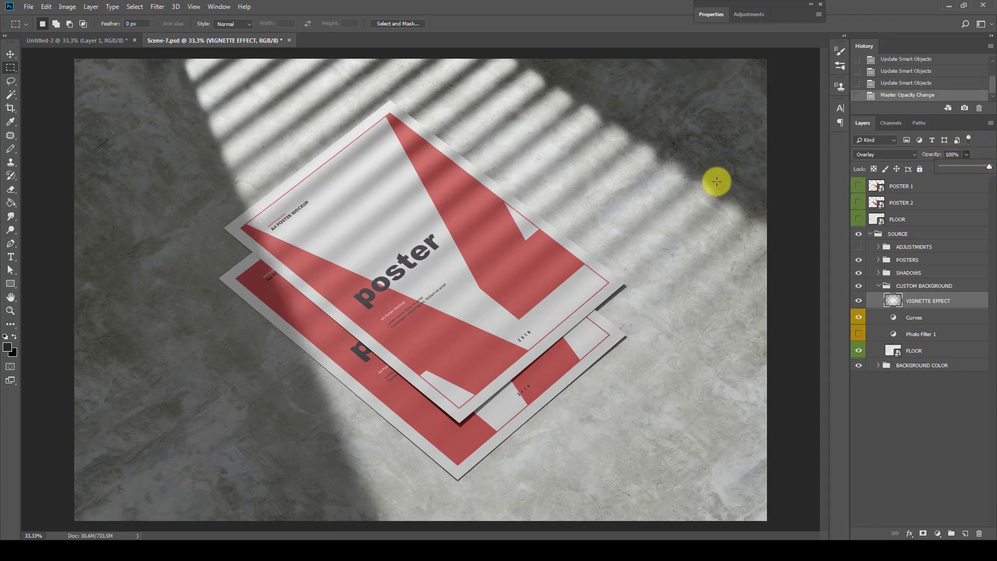
drag(985, 168, 955, 163)
click(978, 151)
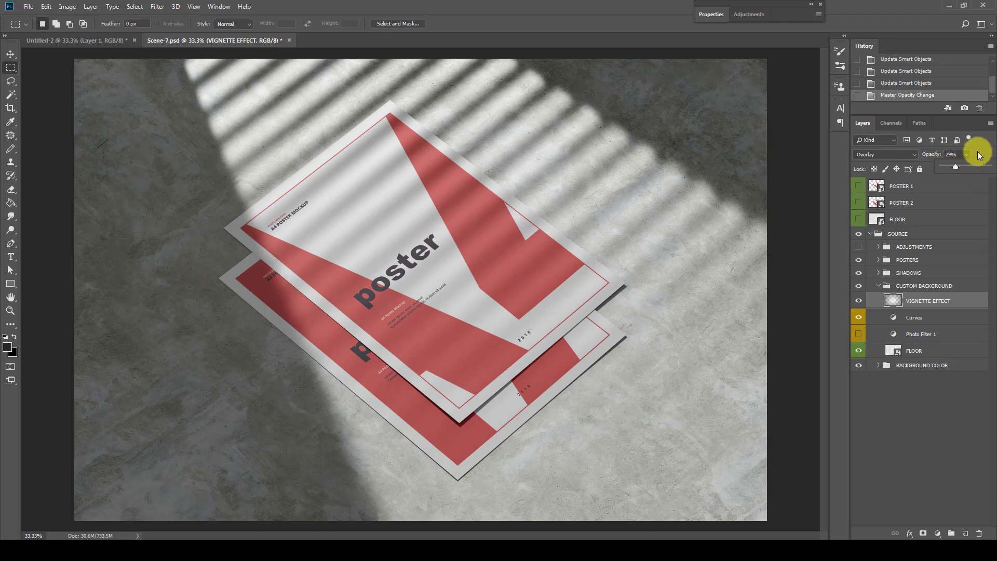
Step: Darken the floor's midtones with the Curves adjustment in CUSTOM BACKGROUND, placing a curve point at input 116, output 84
click(911, 318)
double_click(892, 317)
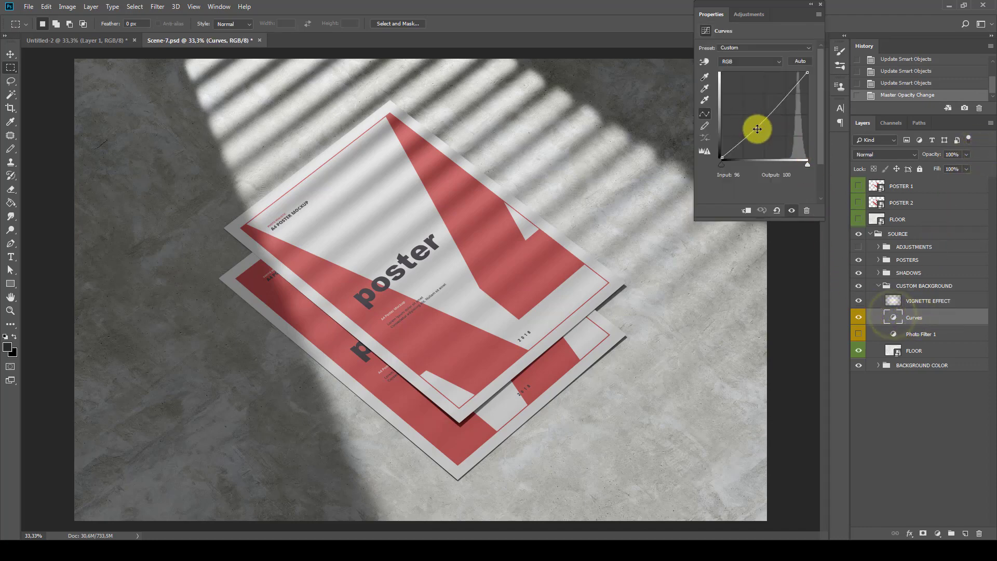
mouse_move(757, 129)
mouse_down()
mouse_move(749, 89)
mouse_move(746, 123)
mouse_move(766, 127)
mouse_up()
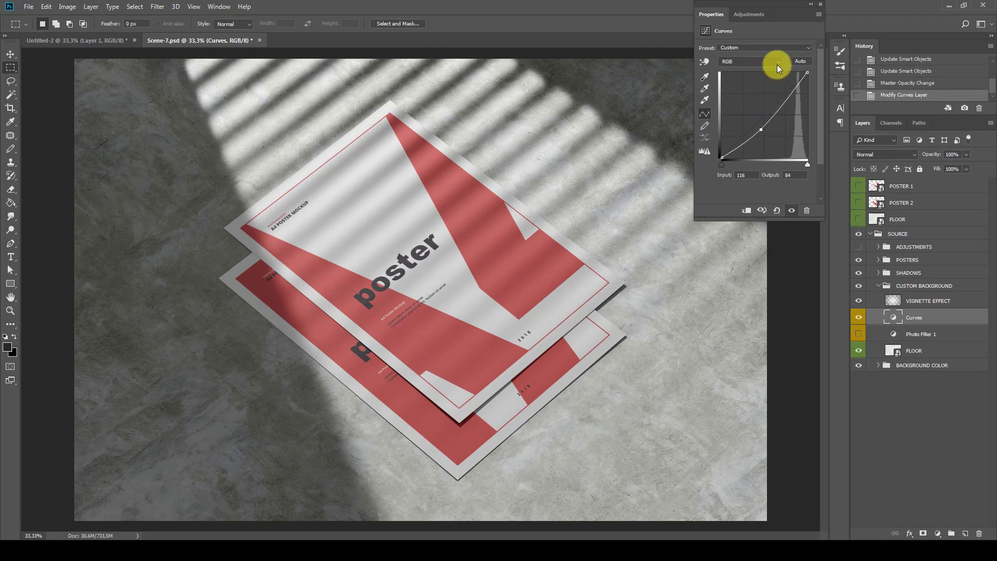
double_click(796, 10)
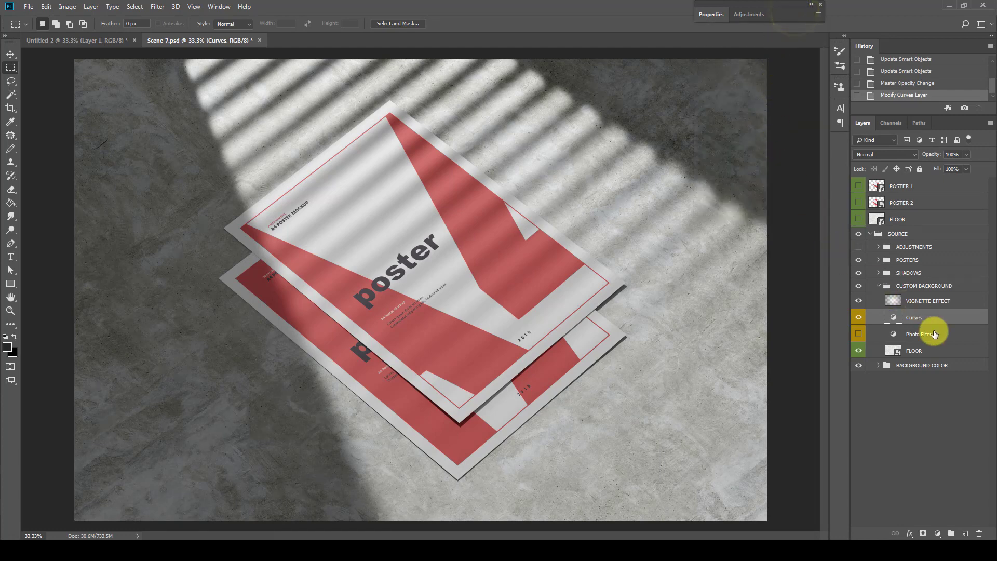
Step: Turn on the Photo Filter 1 adjustment in CUSTOM BACKGROUND and raise its density to about half of the range
click(909, 337)
click(858, 333)
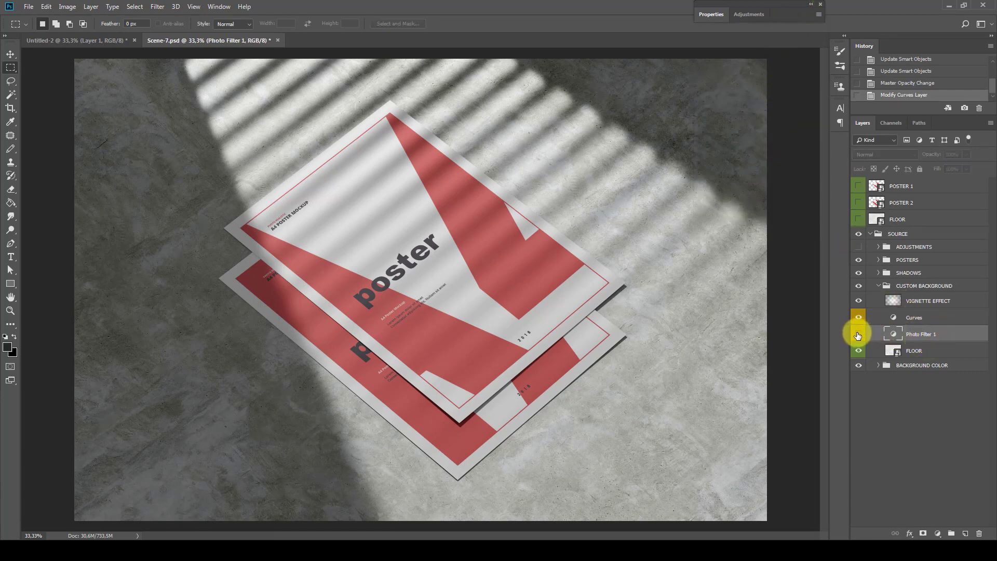
double_click(892, 334)
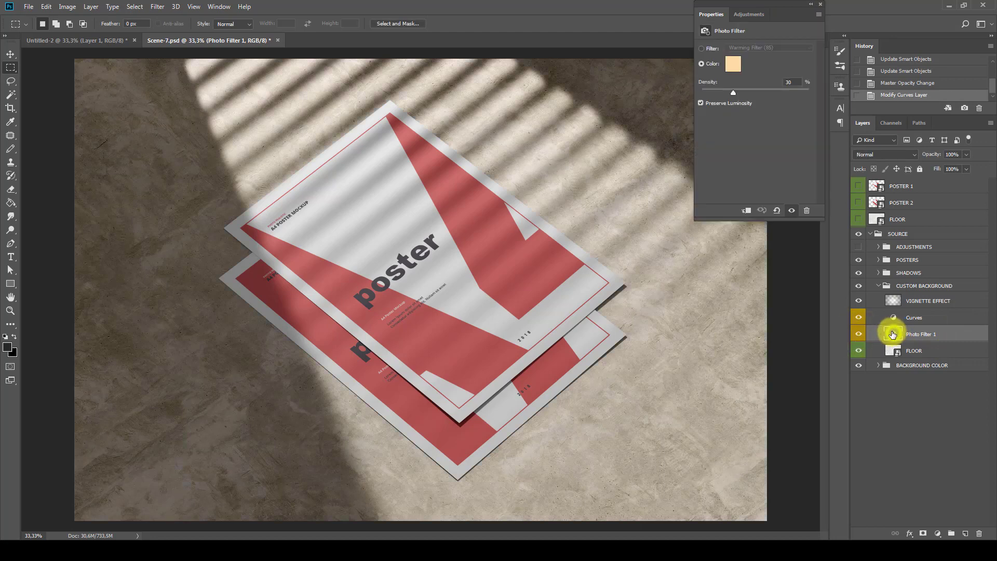
drag(734, 92, 757, 91)
Step: Try a turquoise tone for the Photo Filter 1 adjustment, and set its filter color to muted beige ac9b82
click(732, 64)
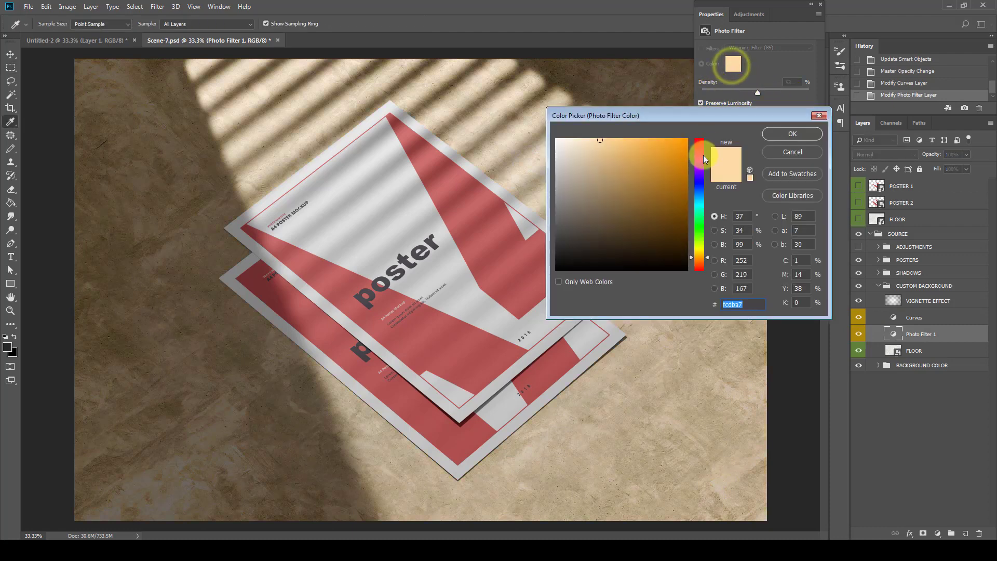
drag(703, 154, 699, 208)
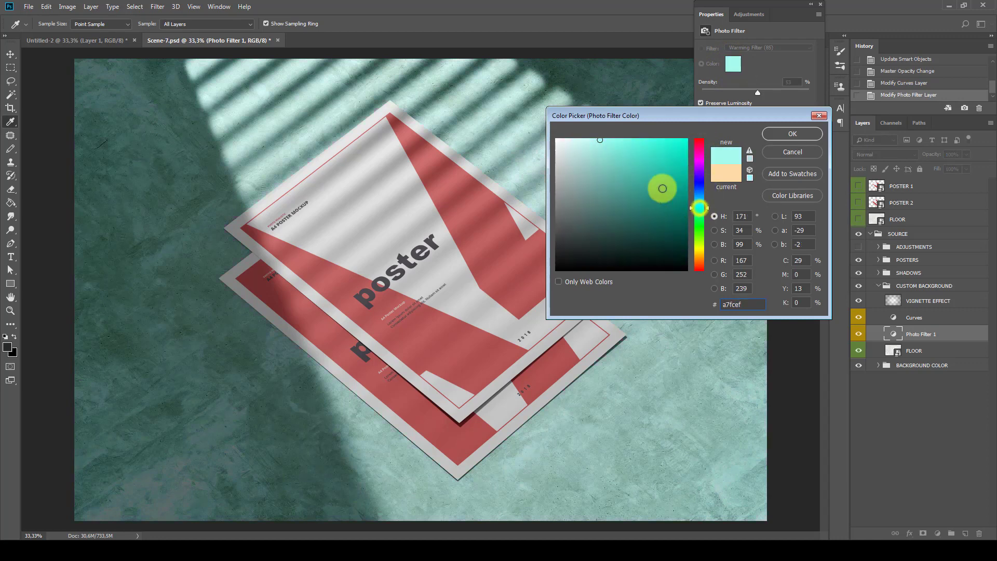
click(565, 163)
click(562, 169)
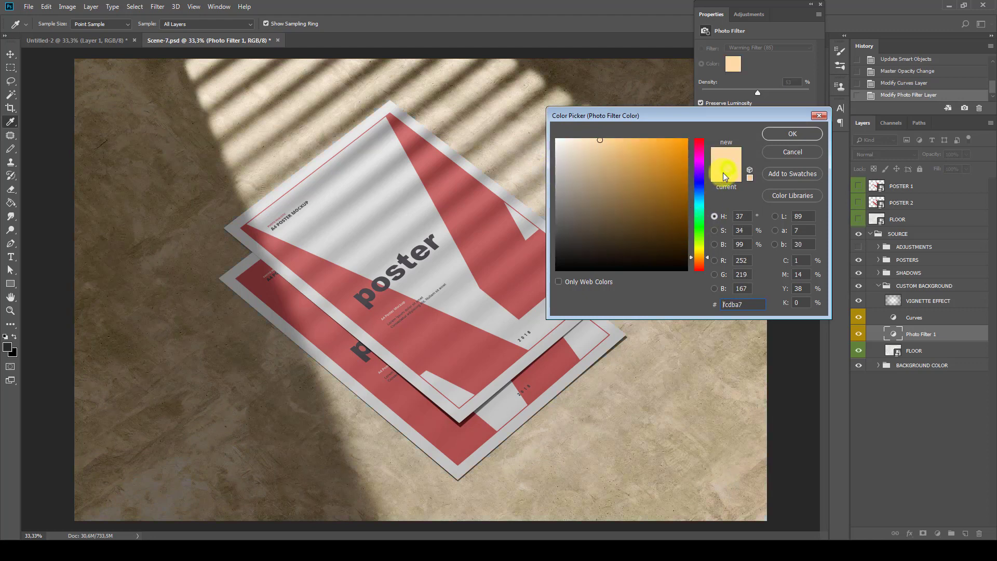
click(566, 173)
click(576, 179)
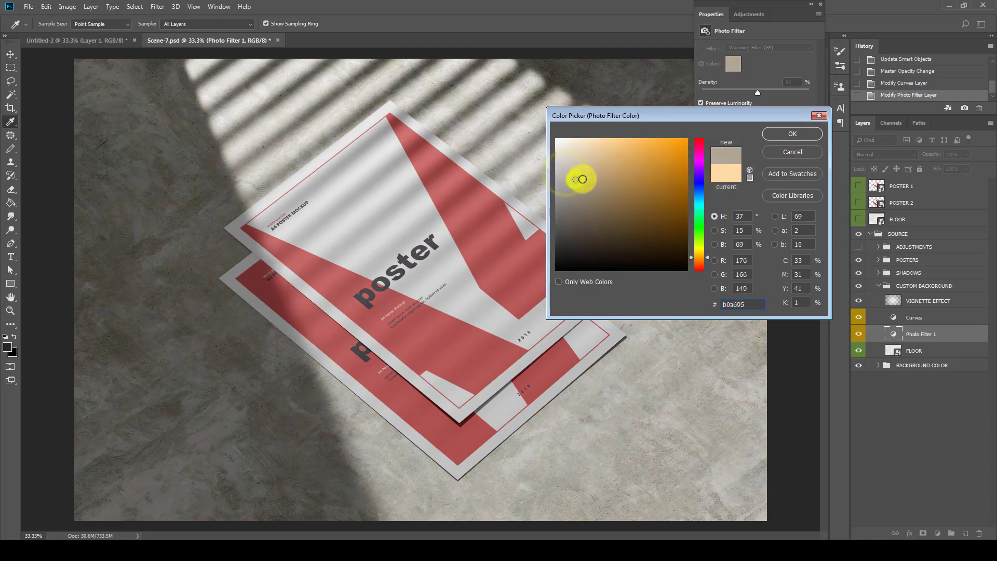
click(580, 187)
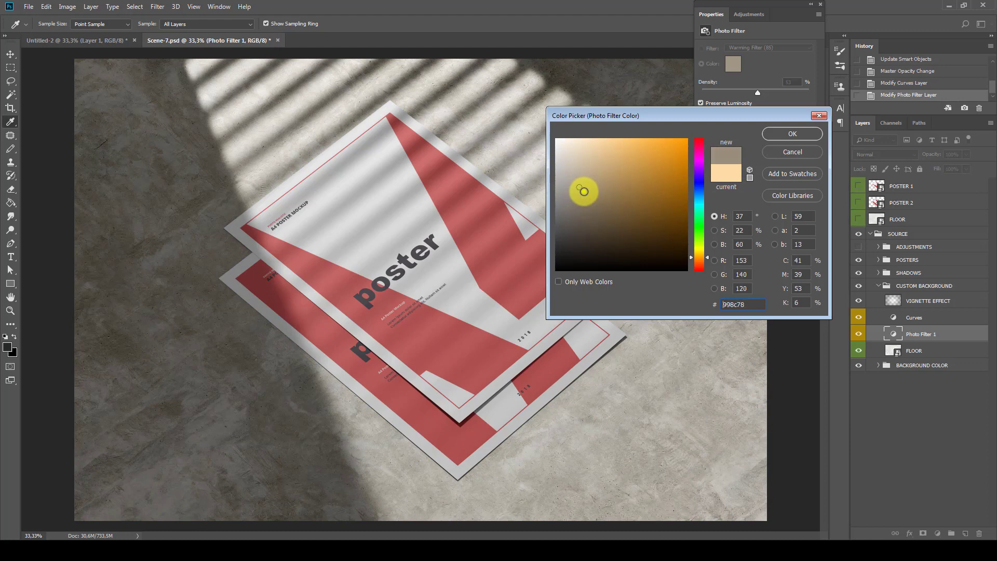
click(587, 181)
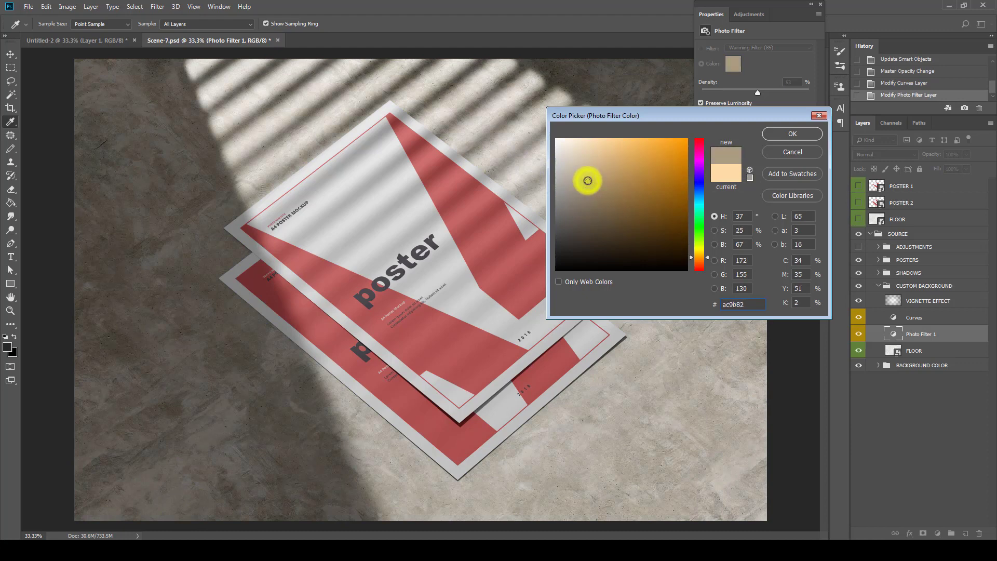
click(788, 134)
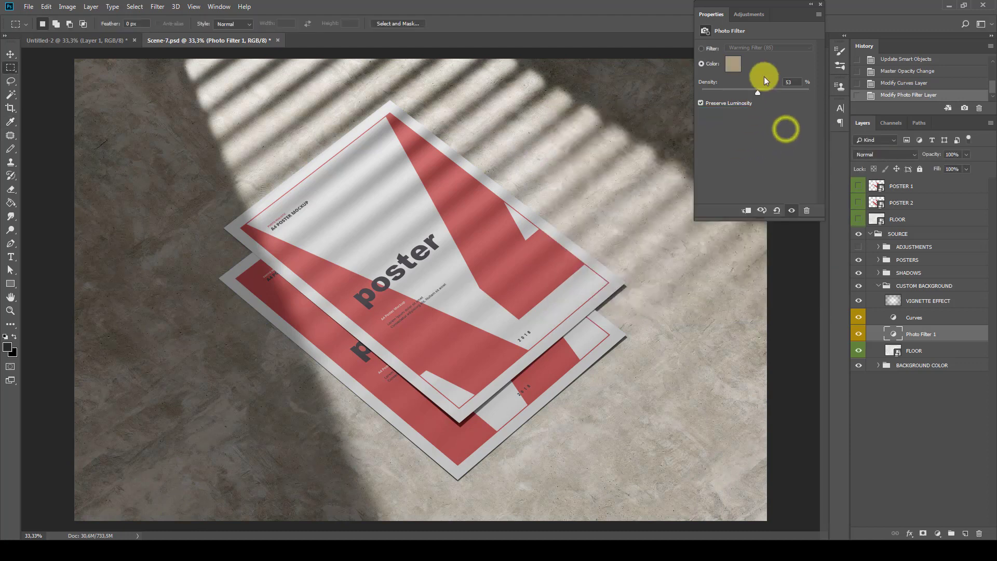
double_click(794, 10)
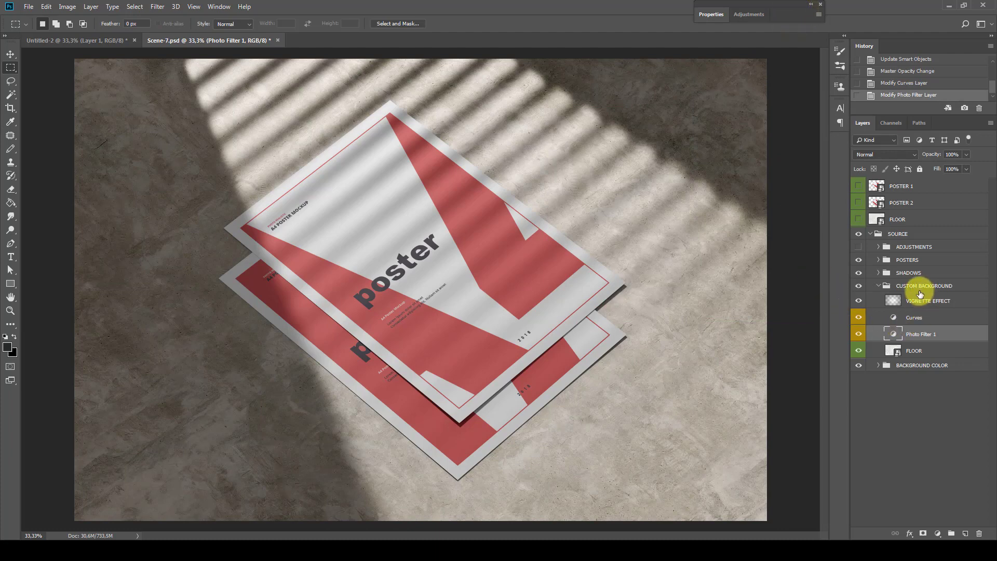
Step: Preview the Shadow copy, Shadow and Layer 1 layers of the SHADOWS group by toggling their visibility, and collapse the group
click(898, 286)
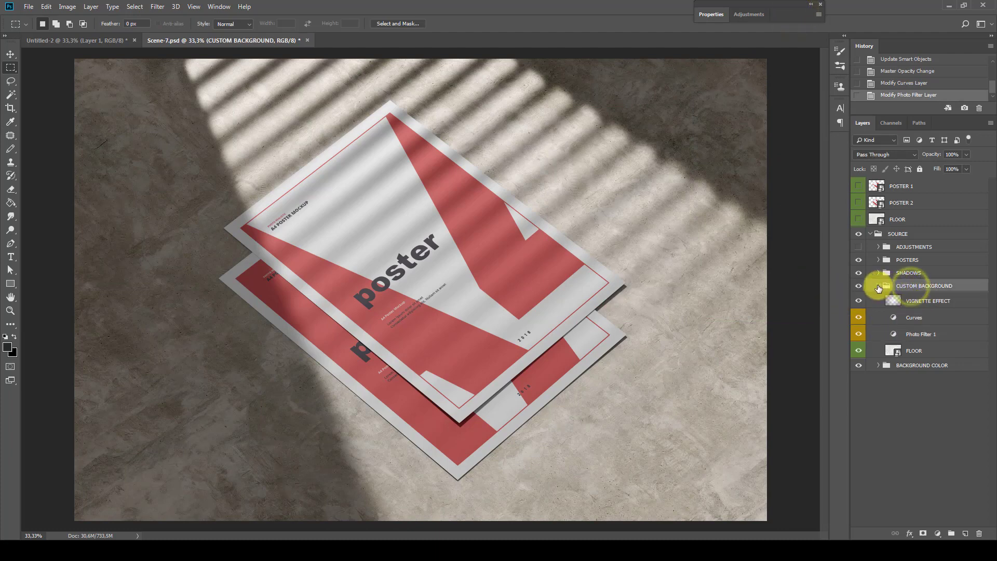
click(878, 286)
click(881, 273)
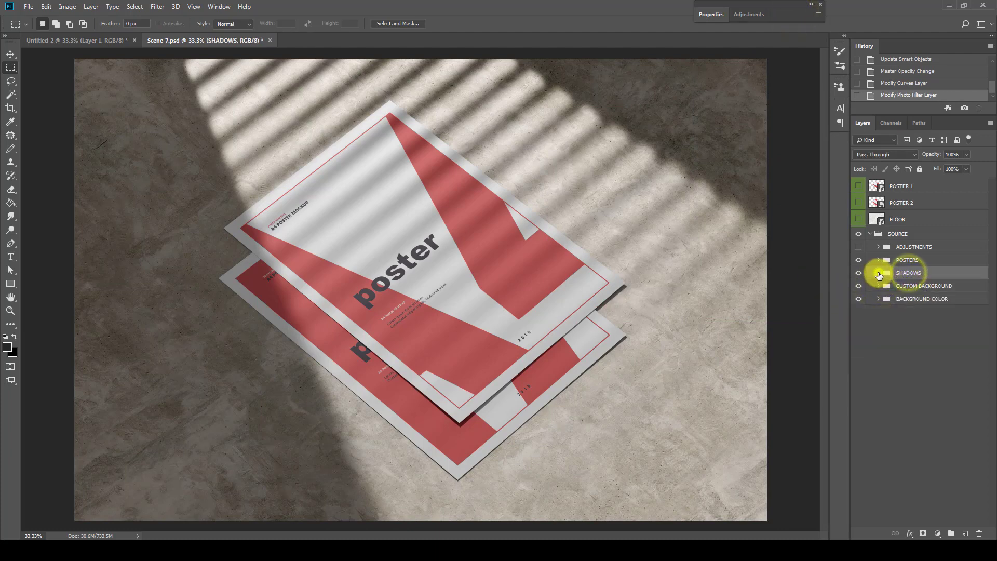
click(878, 273)
click(920, 304)
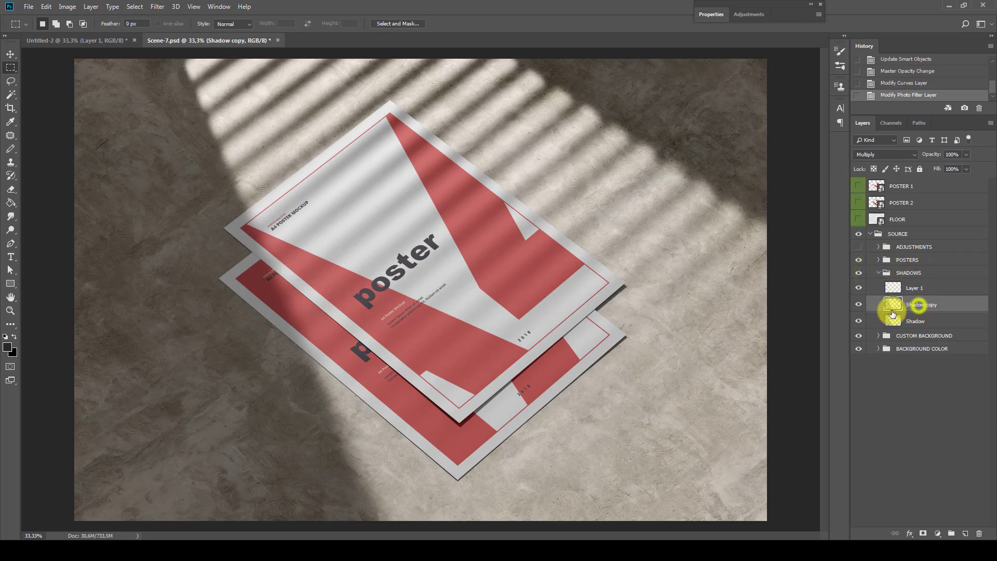
click(858, 305)
click(858, 305)
click(857, 321)
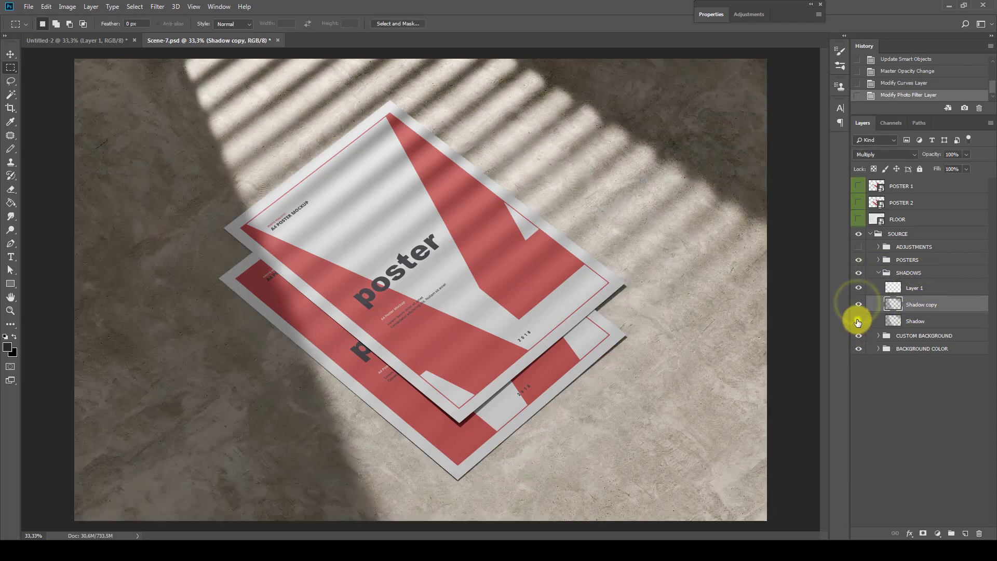
click(858, 321)
click(857, 288)
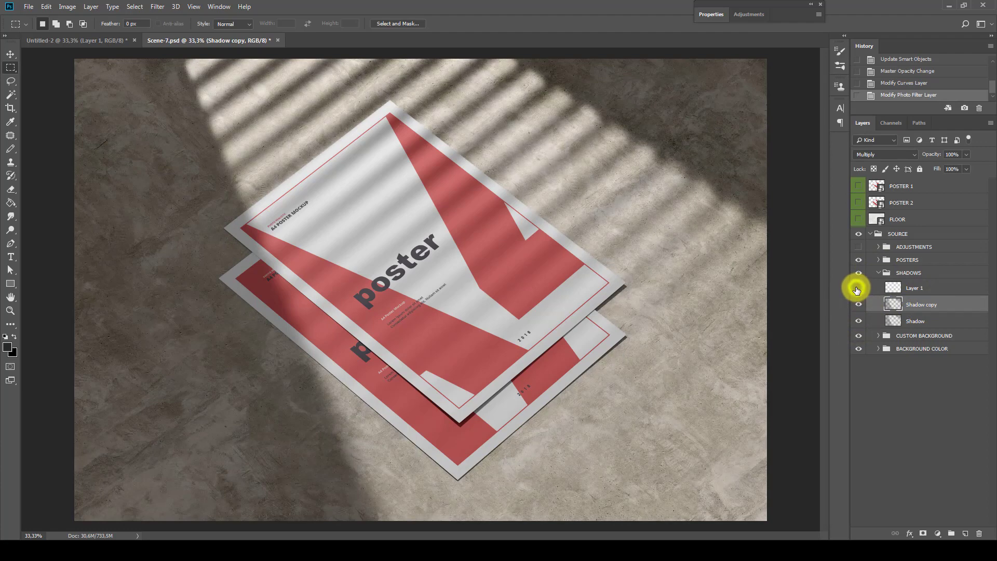
click(857, 288)
click(886, 274)
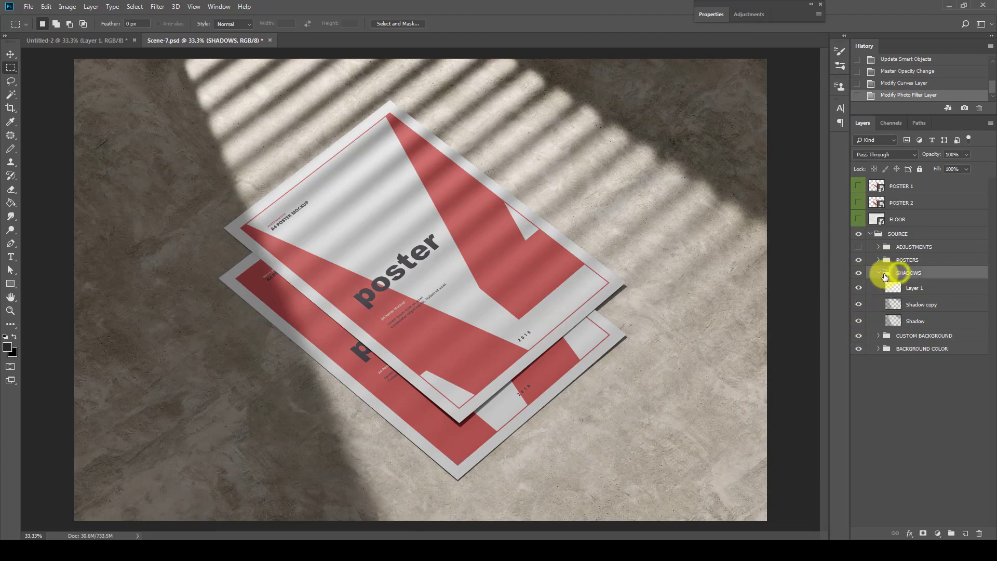
click(879, 273)
Step: Preview the clipped S shadow layers and the lower L light layer in the POSTERS group by toggling their visibility
click(889, 262)
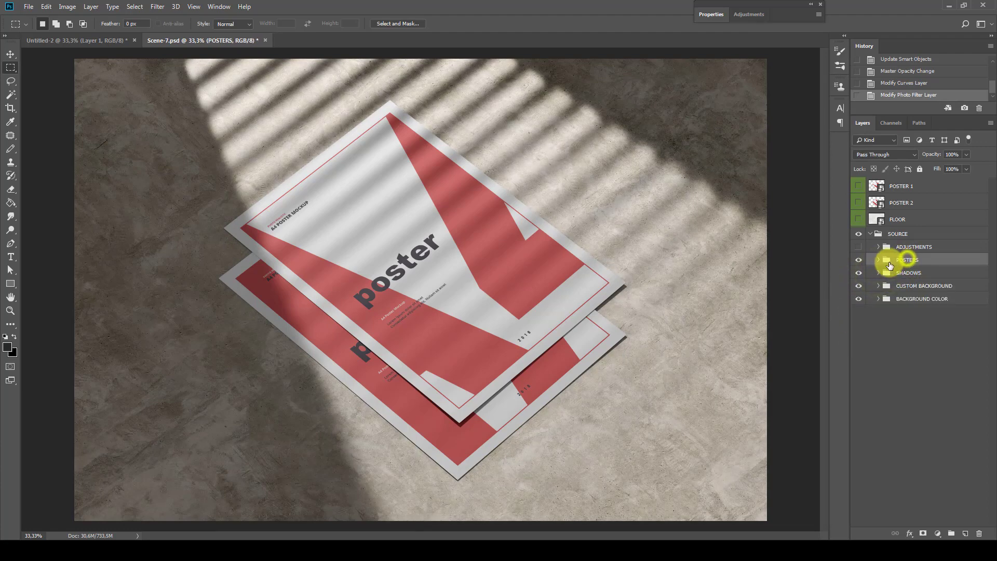
click(878, 259)
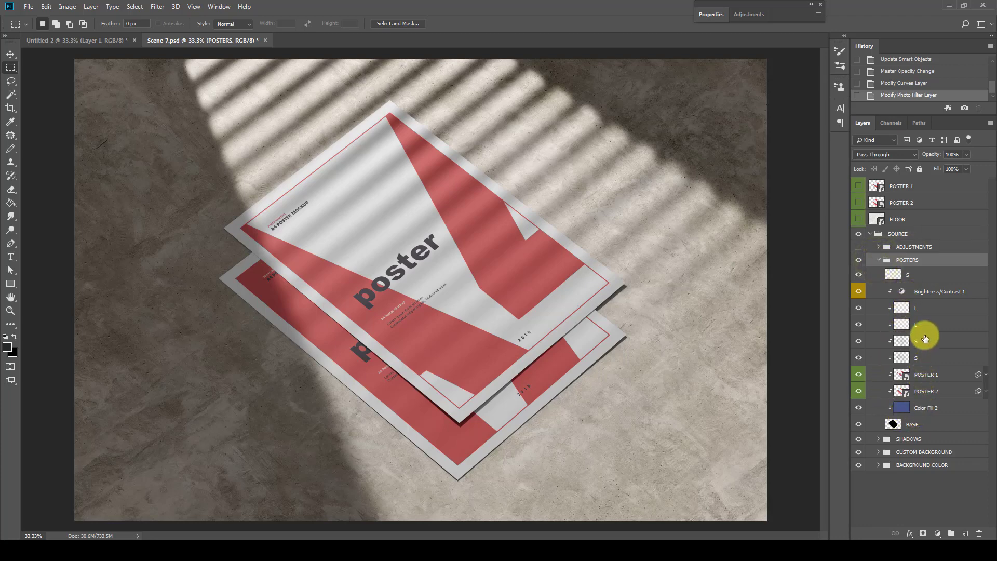
click(858, 341)
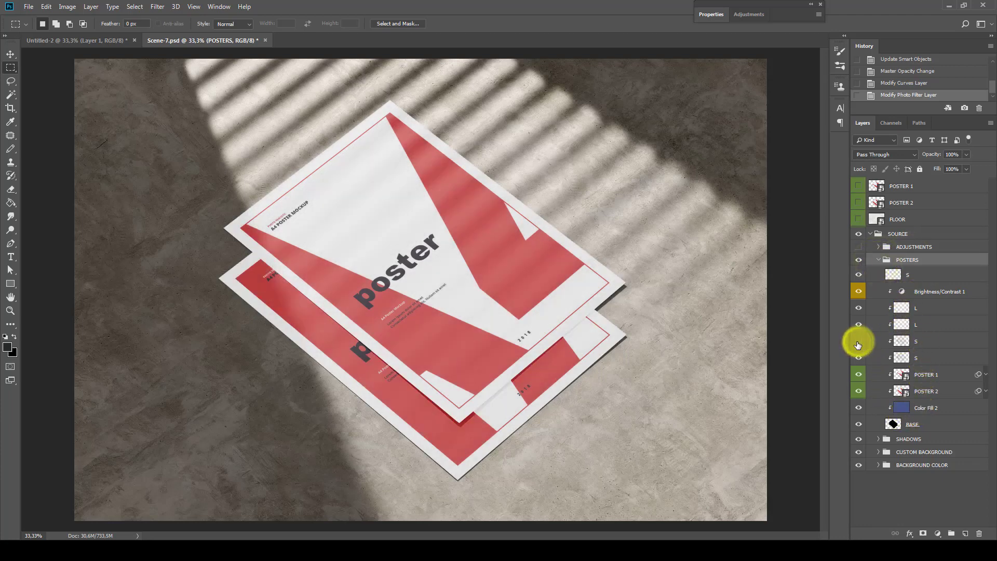
click(858, 343)
click(859, 359)
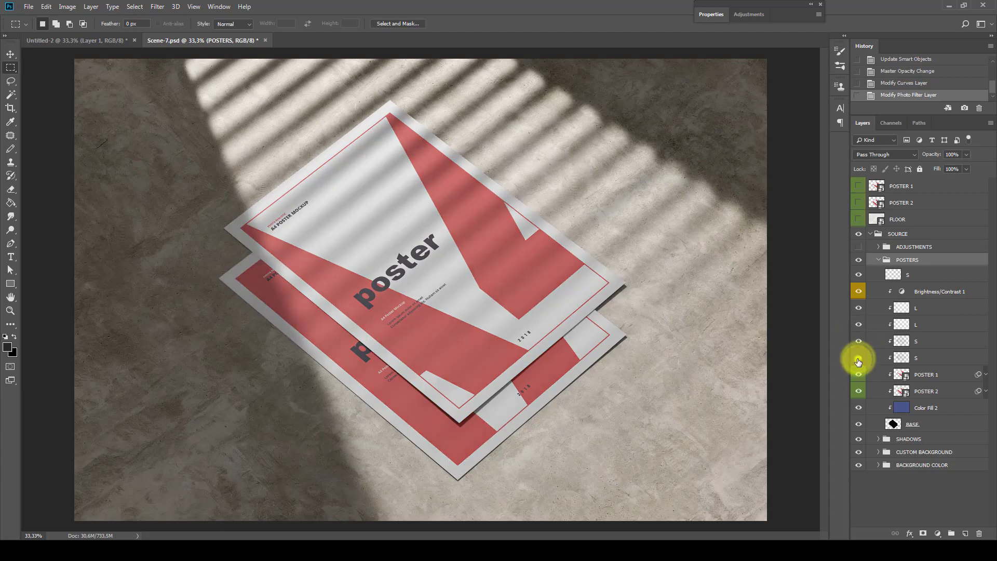
drag(858, 360, 875, 347)
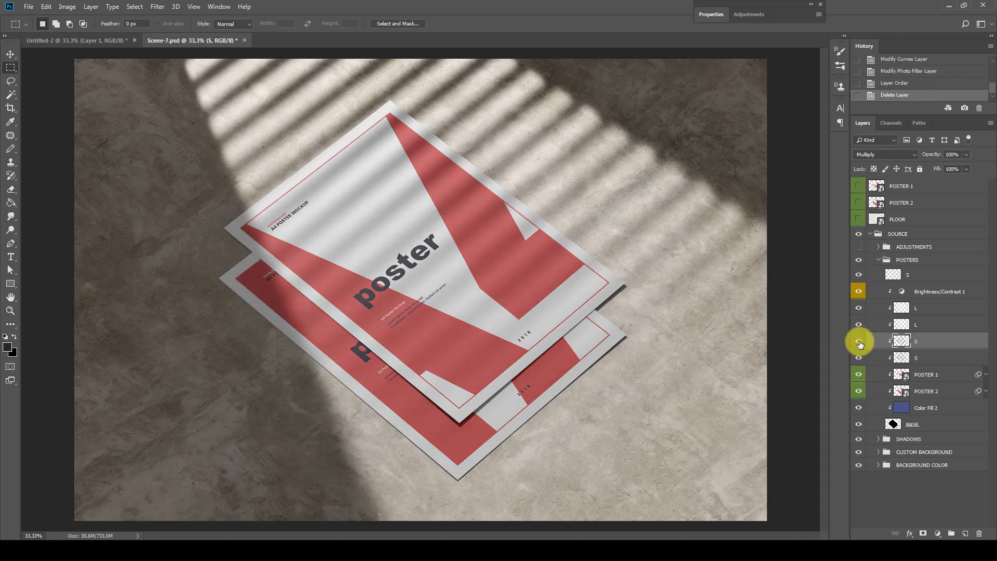
click(913, 324)
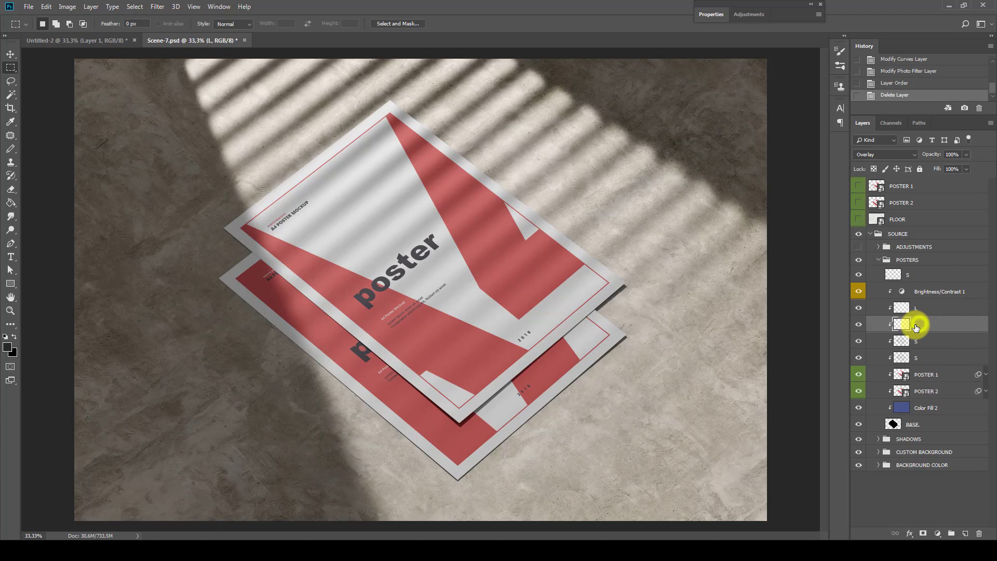
click(859, 325)
click(859, 325)
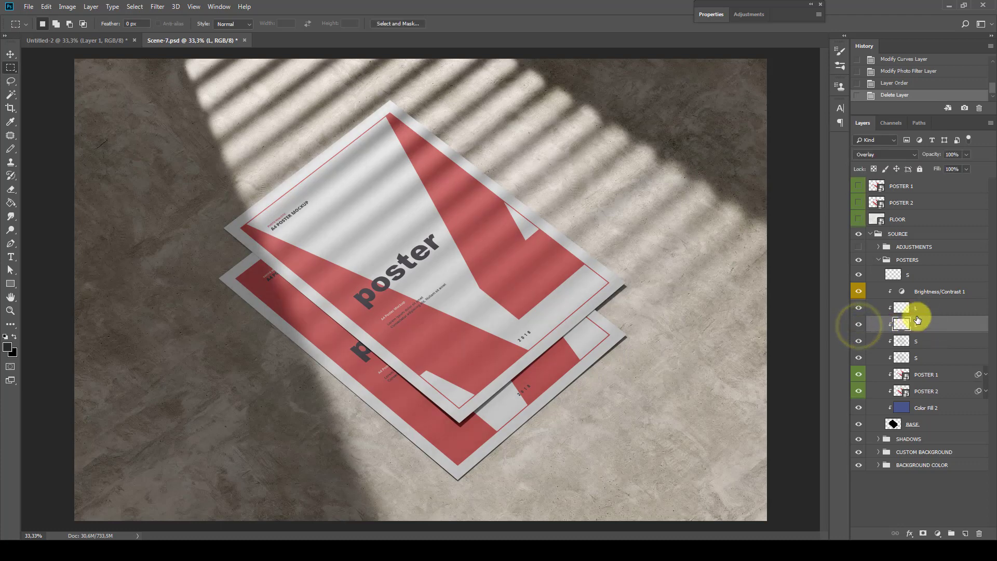
Step: Set the brightness of the Brightness/Contrast 1 adjustment in the POSTERS group to -20
click(925, 291)
click(902, 292)
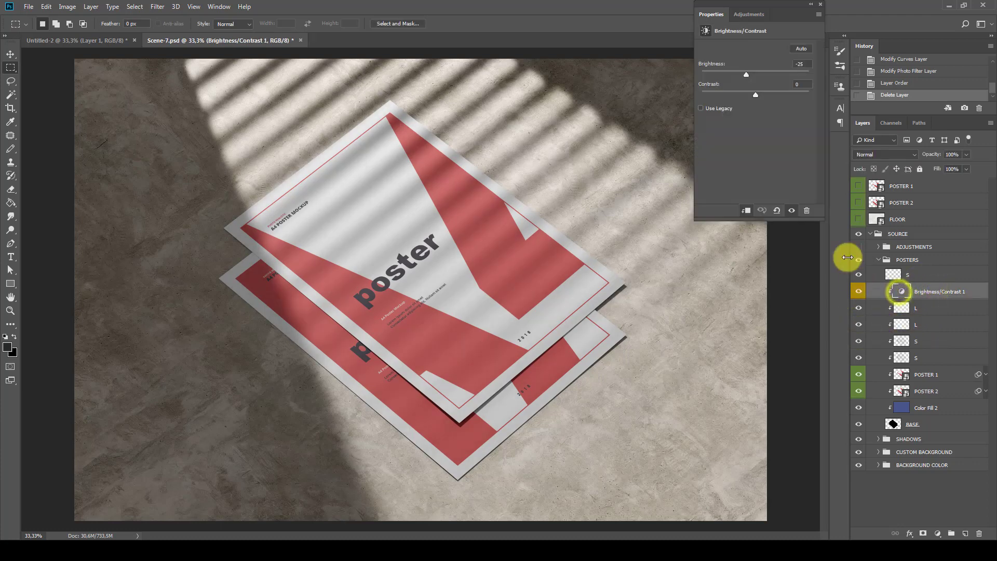
mouse_move(746, 74)
mouse_down()
mouse_move(734, 74)
mouse_move(763, 75)
mouse_move(750, 75)
mouse_up()
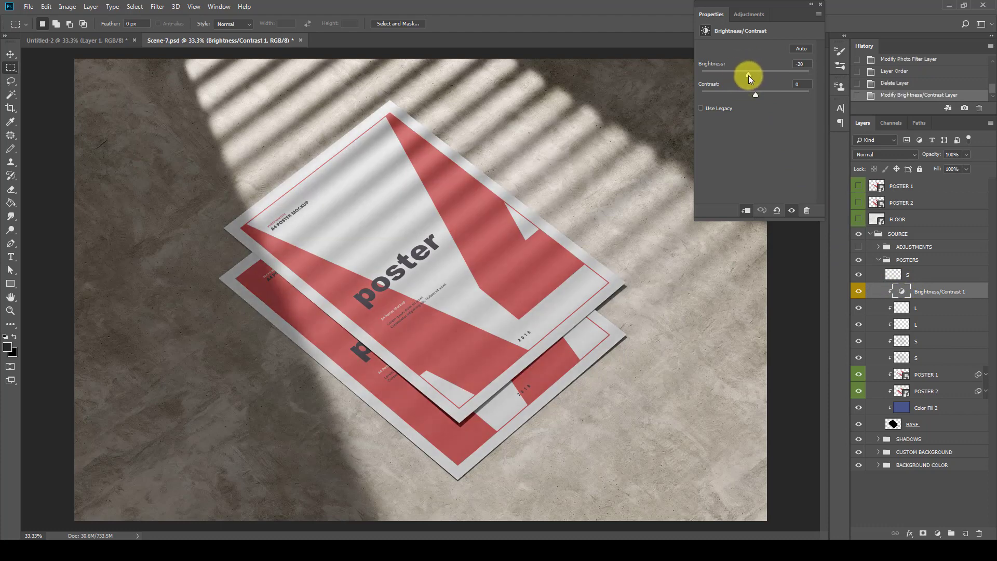
double_click(790, 15)
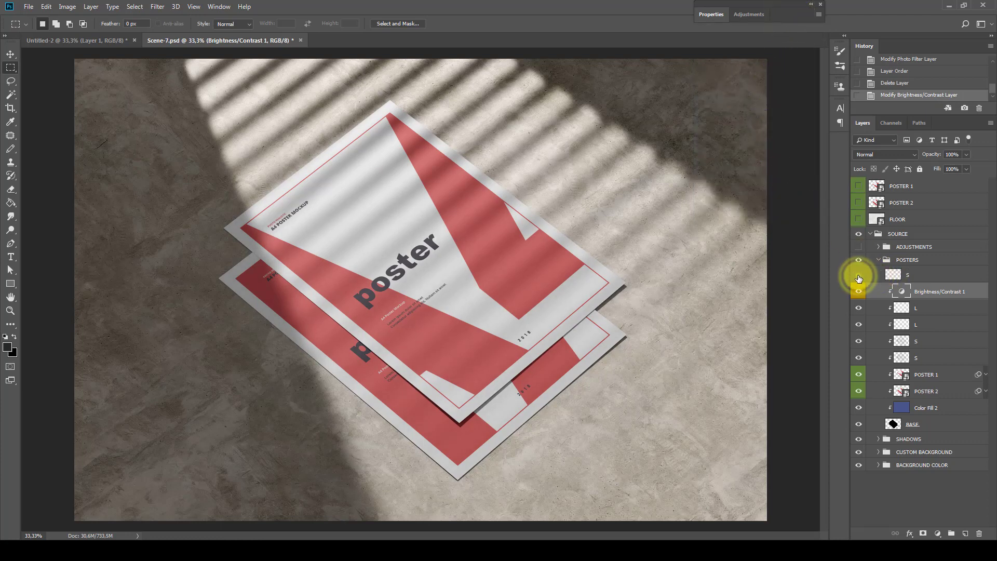
Step: Check the effect of the topmost S layer in the POSTERS group and collapse the group
click(889, 274)
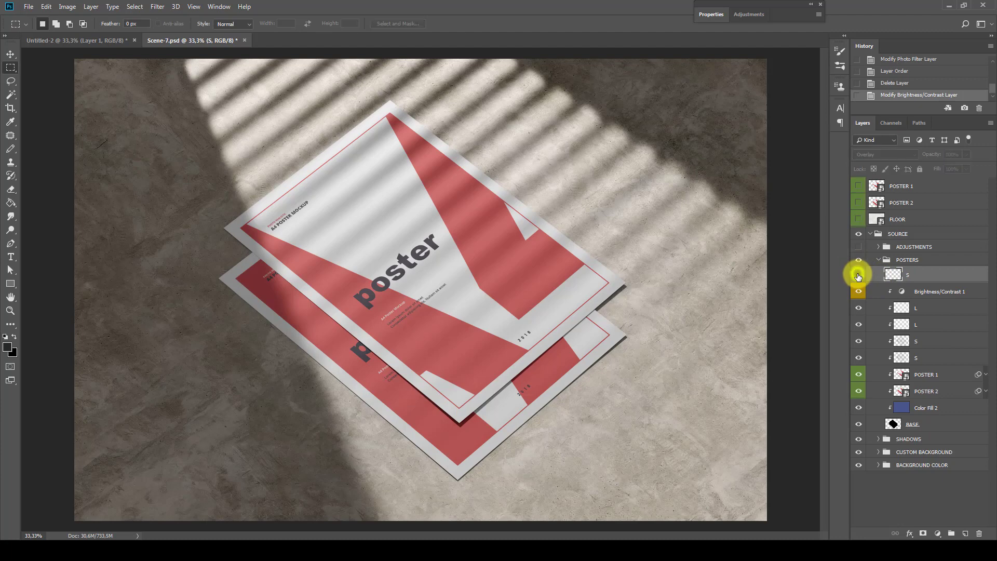
click(916, 264)
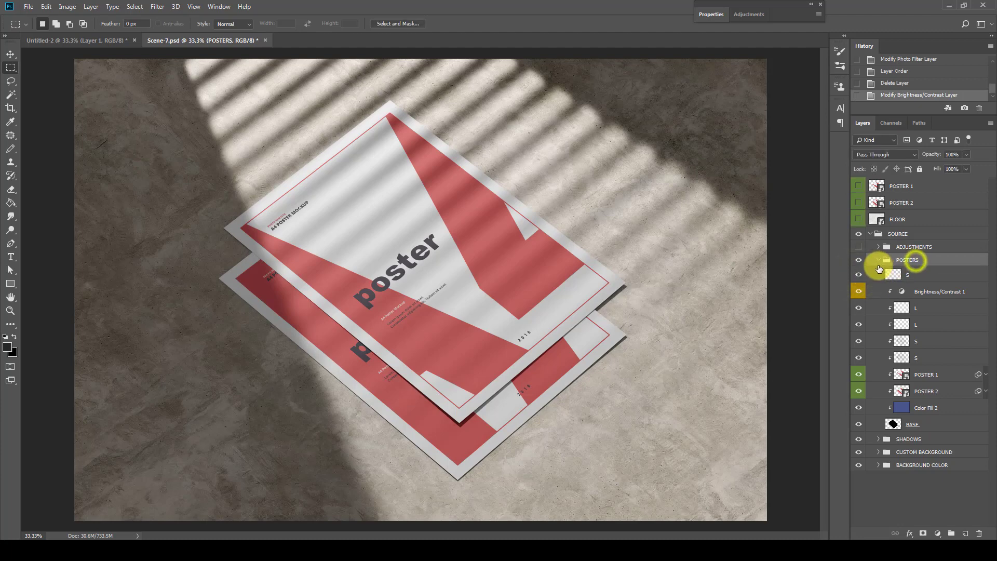
click(879, 260)
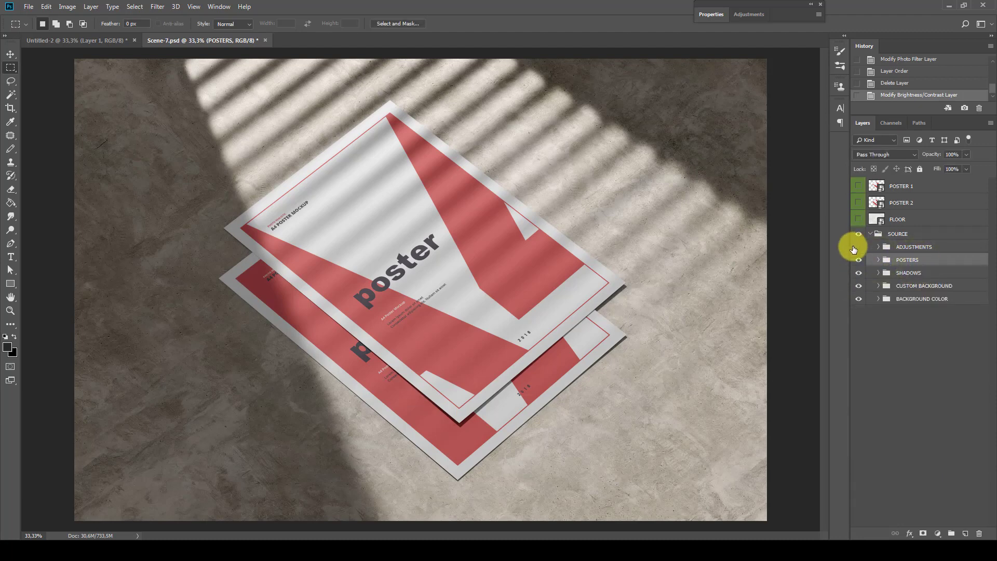
Step: Turn on the ADJUSTMENTS group, expand it, and preview its VIGNETTE EFFECT subgroup by toggling the visibility
click(859, 247)
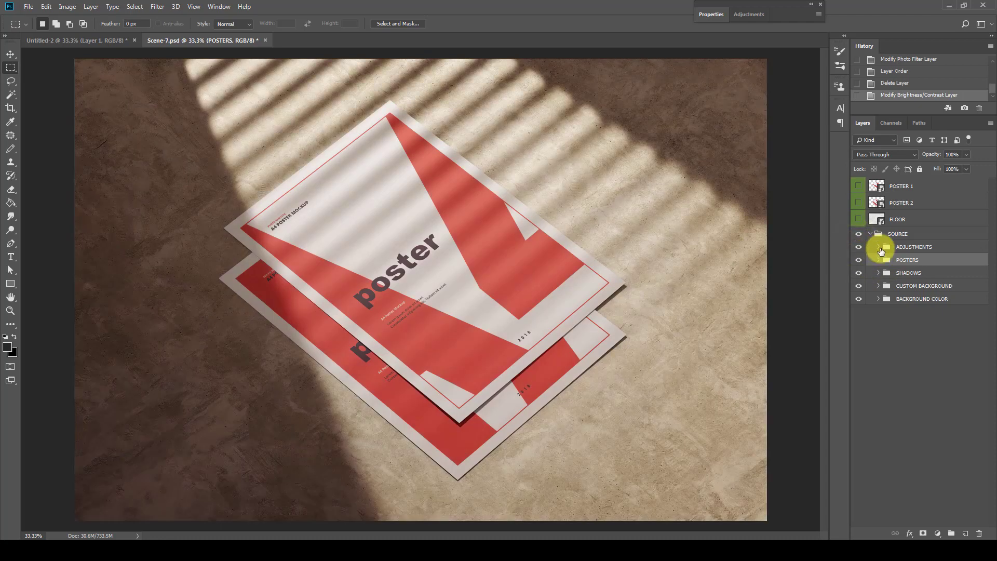
click(879, 248)
click(892, 259)
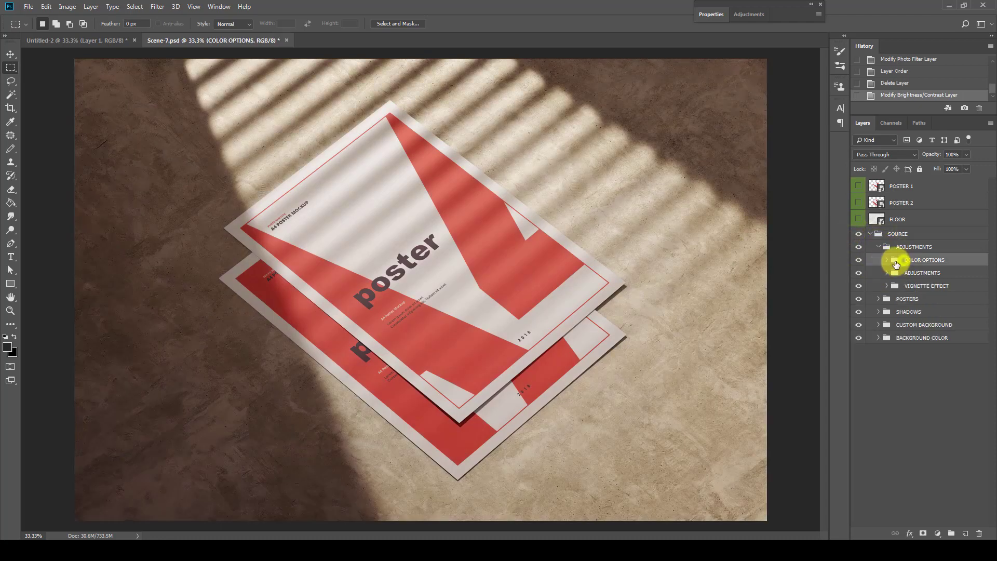
click(891, 285)
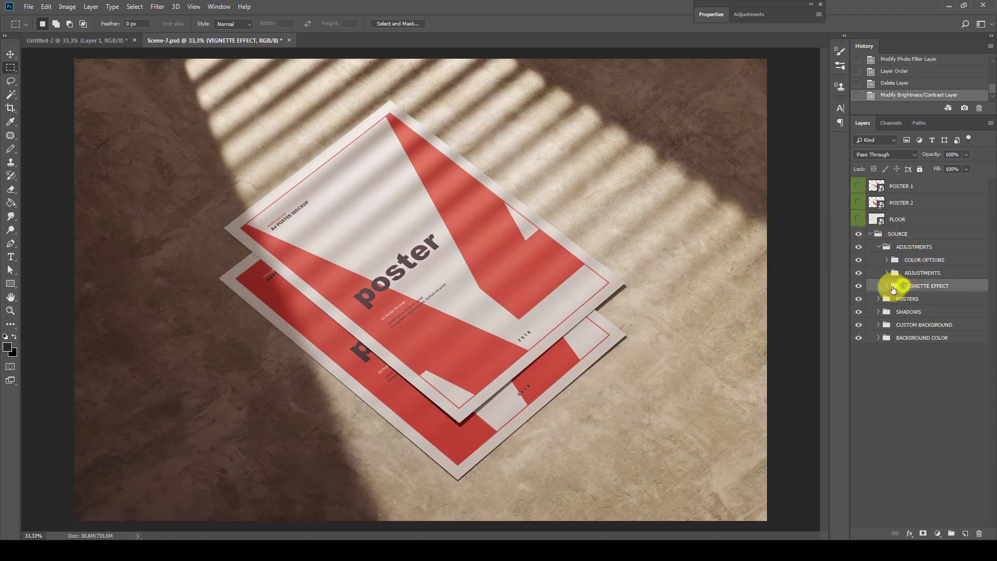
click(886, 286)
click(886, 286)
click(858, 286)
click(858, 285)
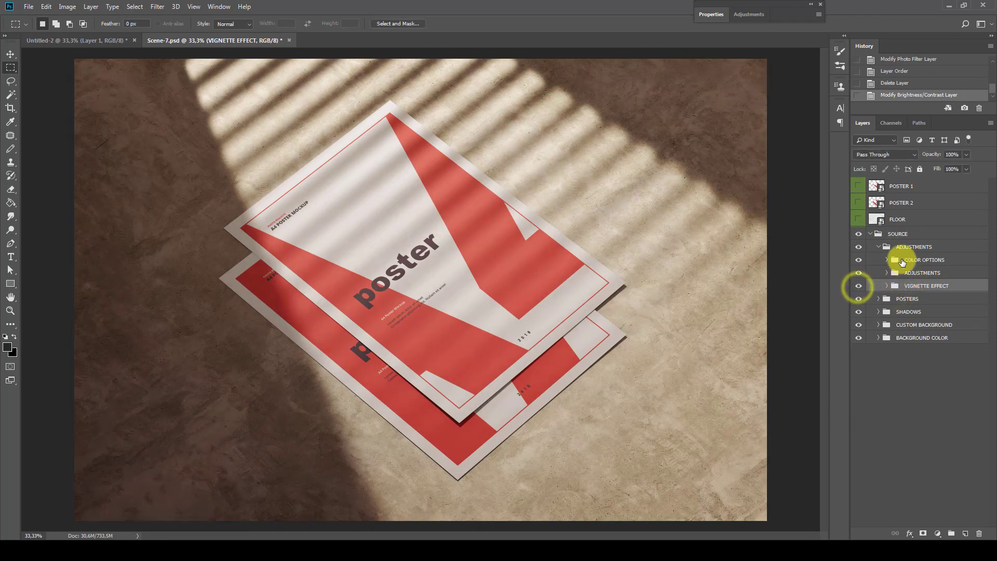
Step: Set the opacity of the VIGNETTE EFFECT layer in the ADJUSTMENTS group to 83%, trying 70% and 100% first
click(888, 286)
click(897, 300)
drag(967, 154, 976, 166)
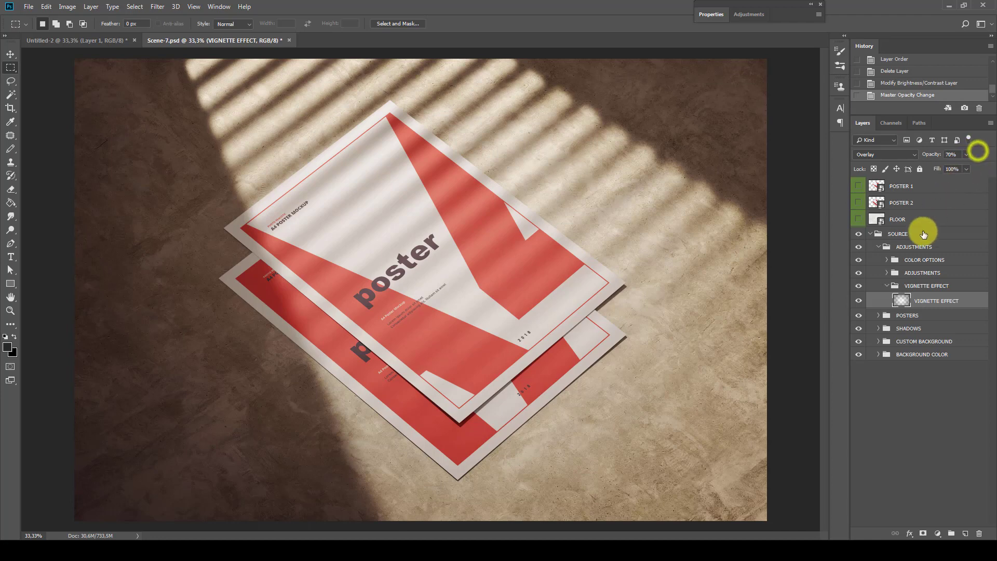
click(966, 155)
drag(968, 165, 985, 168)
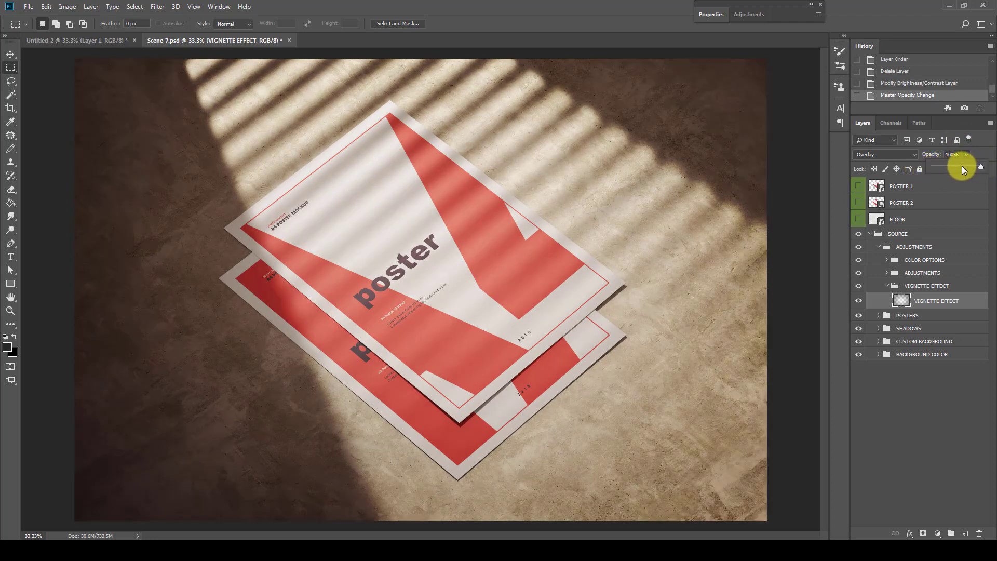
click(963, 165)
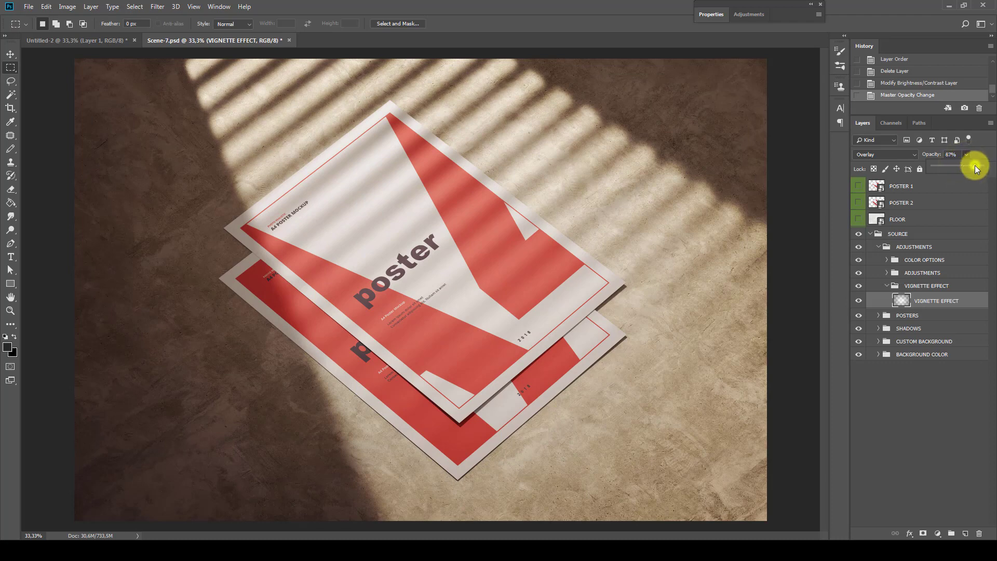
drag(974, 165, 980, 150)
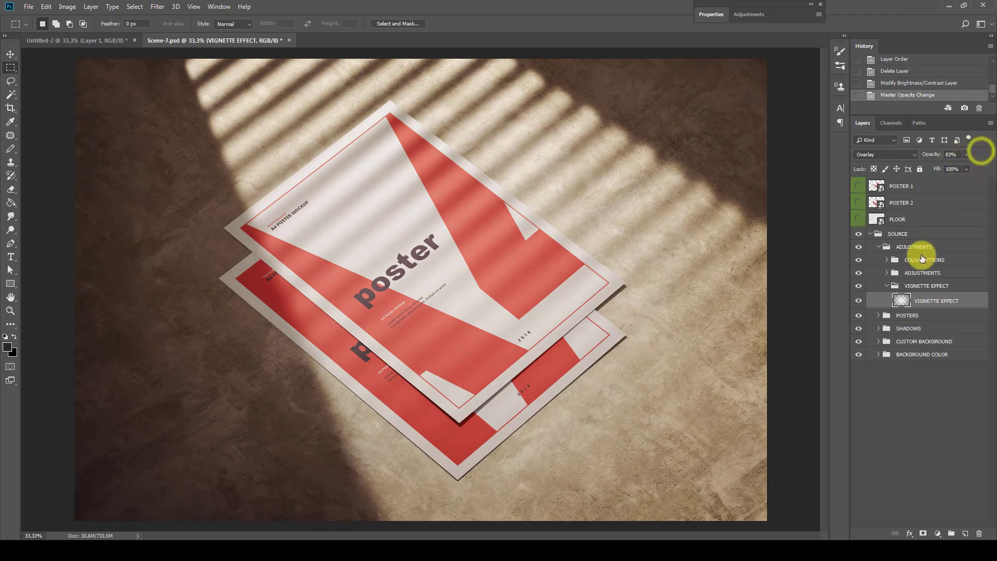
Step: Expand the nested ADJUSTMENTS subgroup and preview its gradient-masked Curves layer by showing it, varying its opacity, and hiding it again
click(887, 286)
click(915, 274)
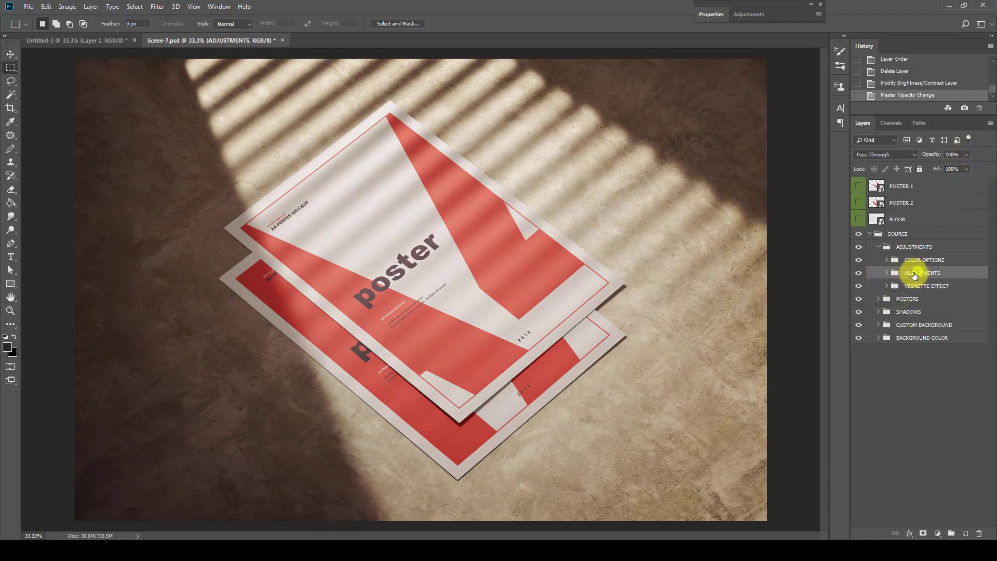
click(887, 272)
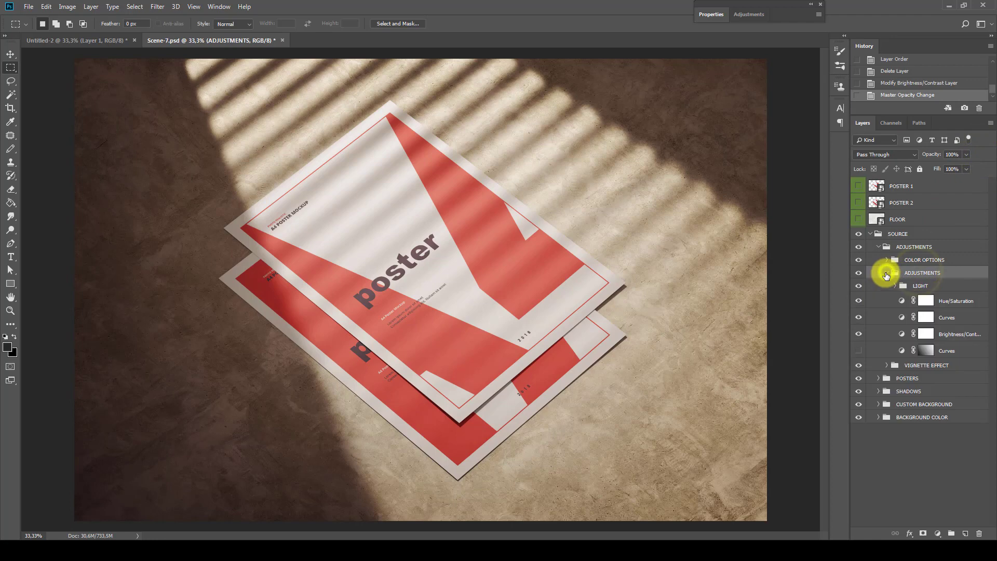
click(945, 358)
click(859, 351)
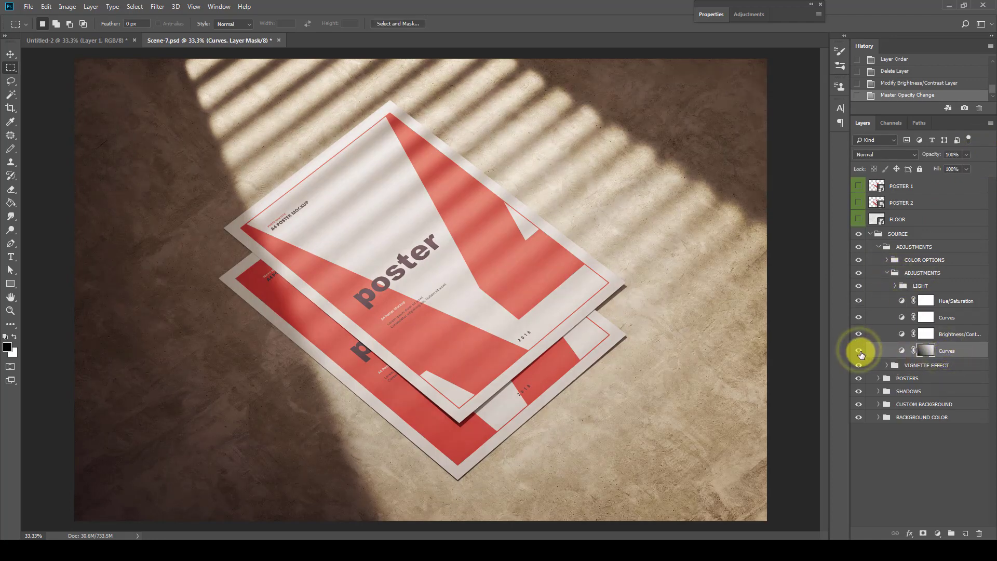
drag(961, 166, 983, 166)
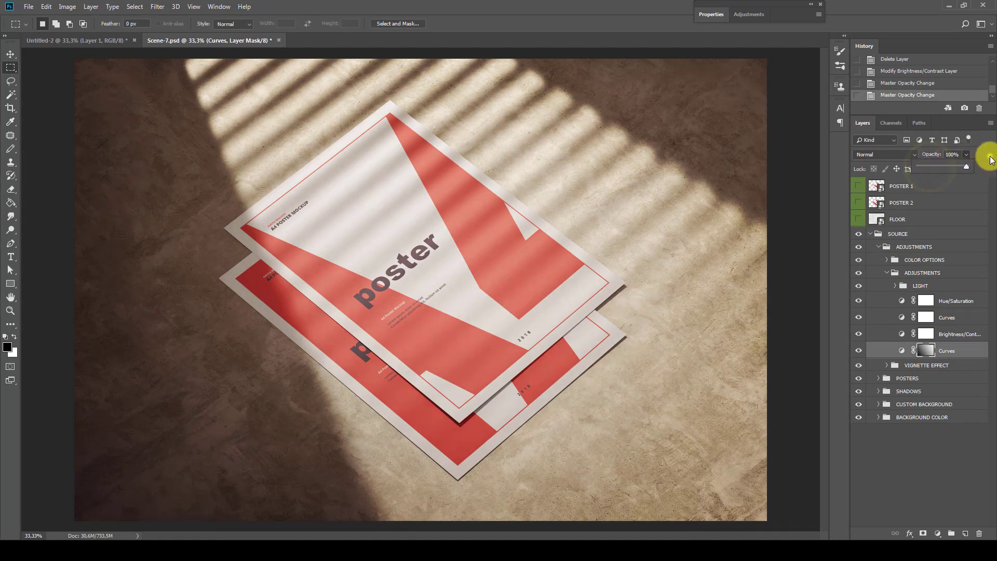
click(858, 352)
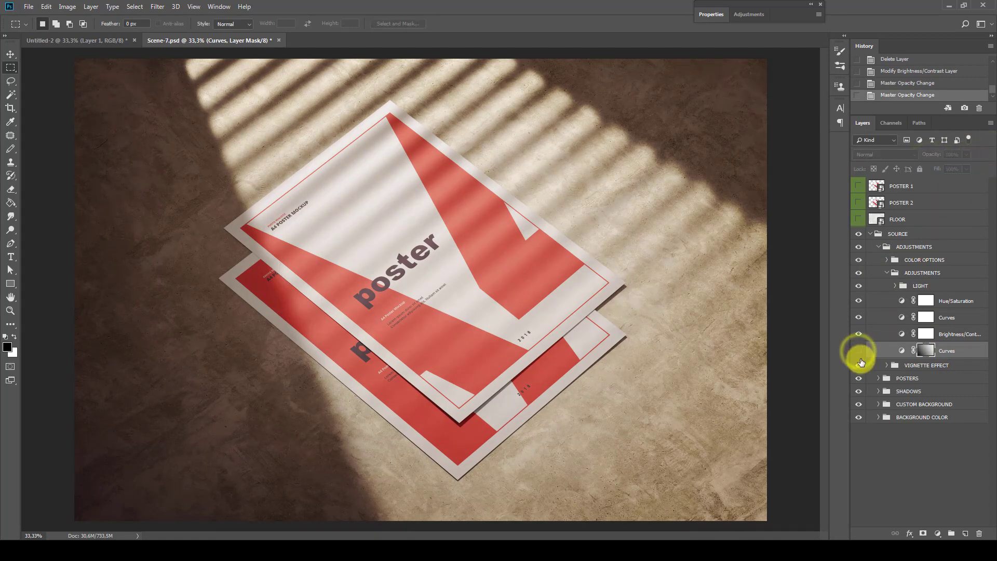
Step: Raise the brightness of the Brightness/Contrast adjustment in the nested ADJUSTMENTS subgroup to about 8 and try a different contrast
click(946, 334)
click(896, 333)
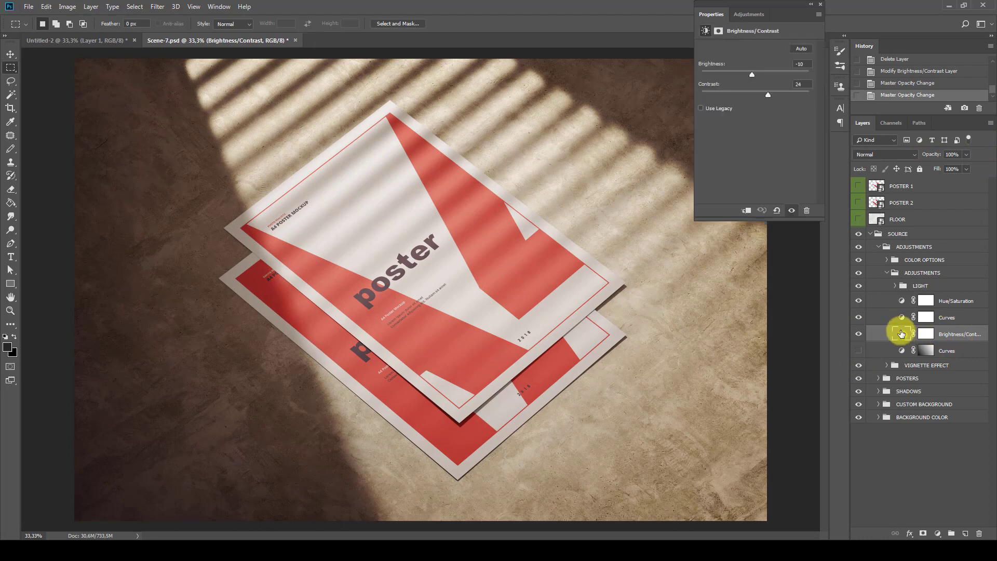
mouse_move(752, 73)
mouse_down()
mouse_move(744, 73)
mouse_move(769, 72)
mouse_move(740, 72)
mouse_move(759, 70)
mouse_up()
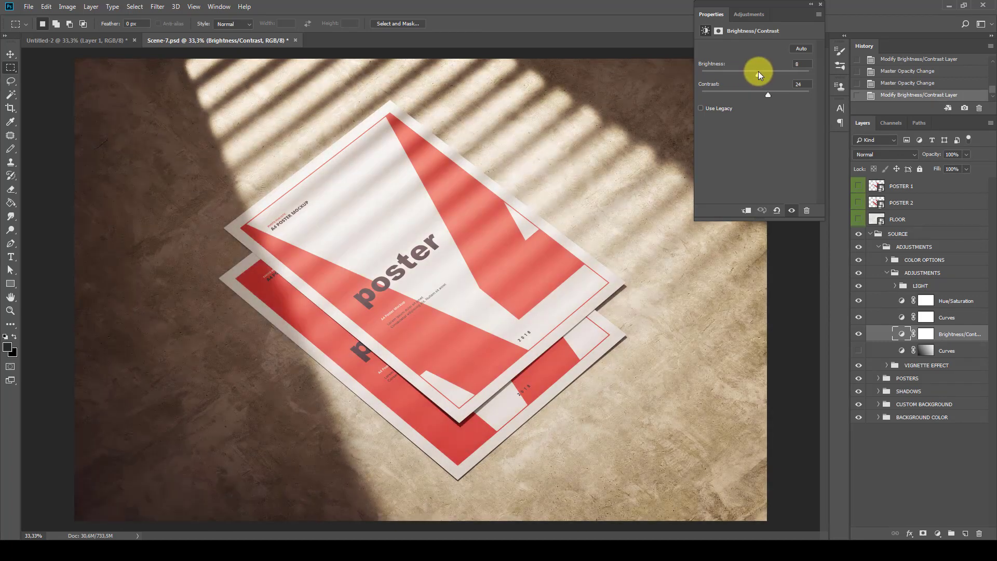
click(799, 64)
drag(768, 95, 740, 97)
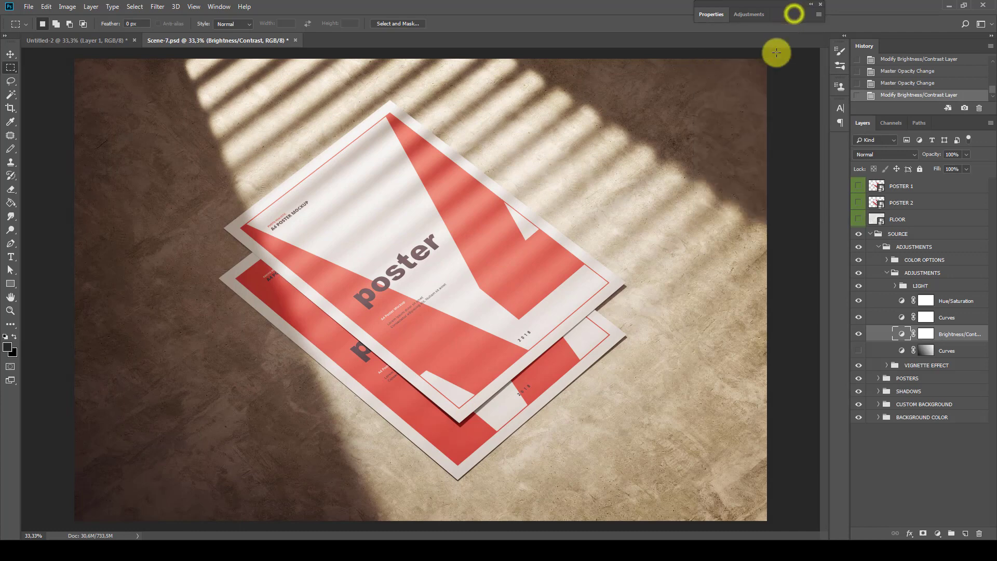
Step: Reshape the RGB curve of the upper Curves adjustment, placing its midtone point at input 100 and output 105
click(899, 318)
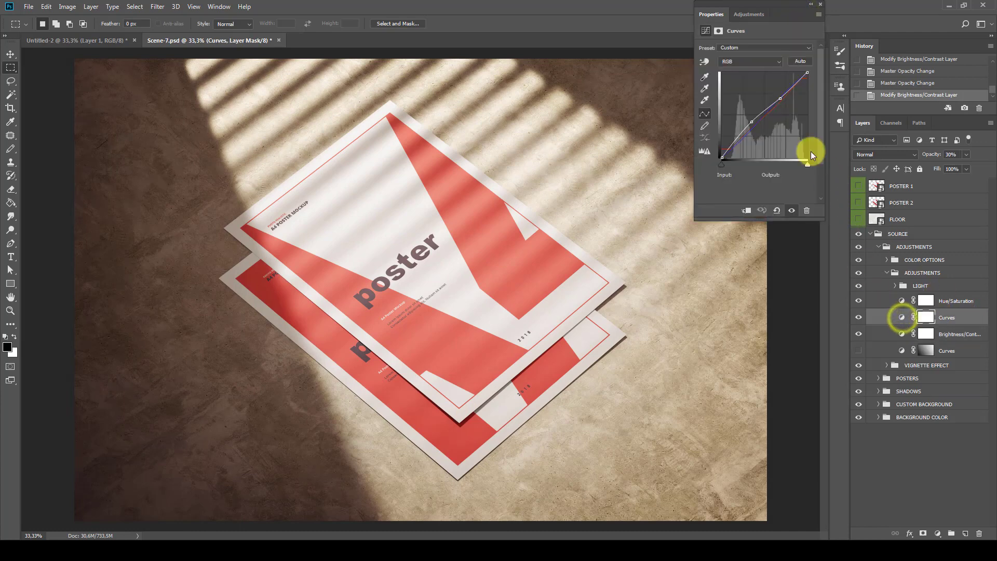
drag(780, 99, 755, 122)
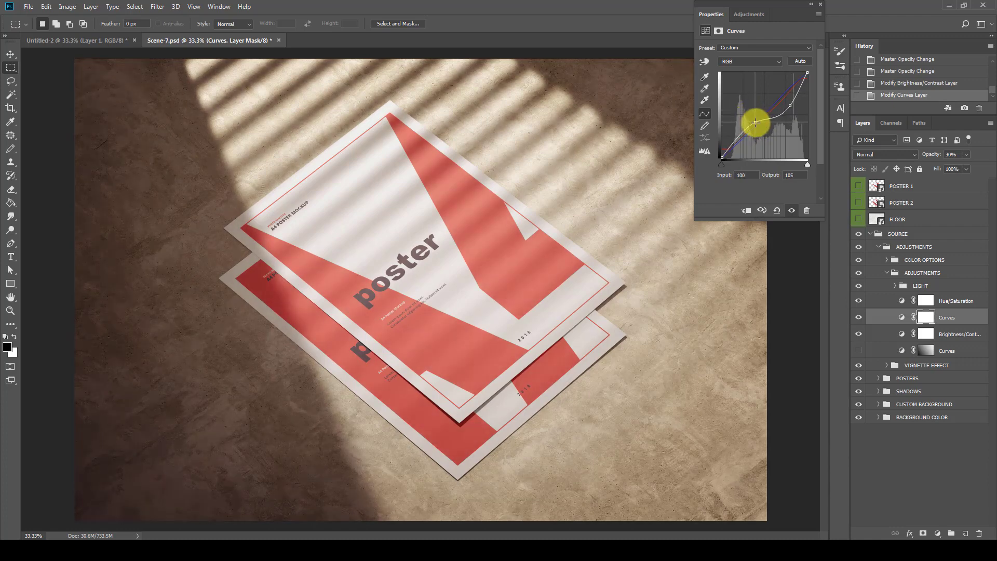
click(790, 104)
double_click(800, 14)
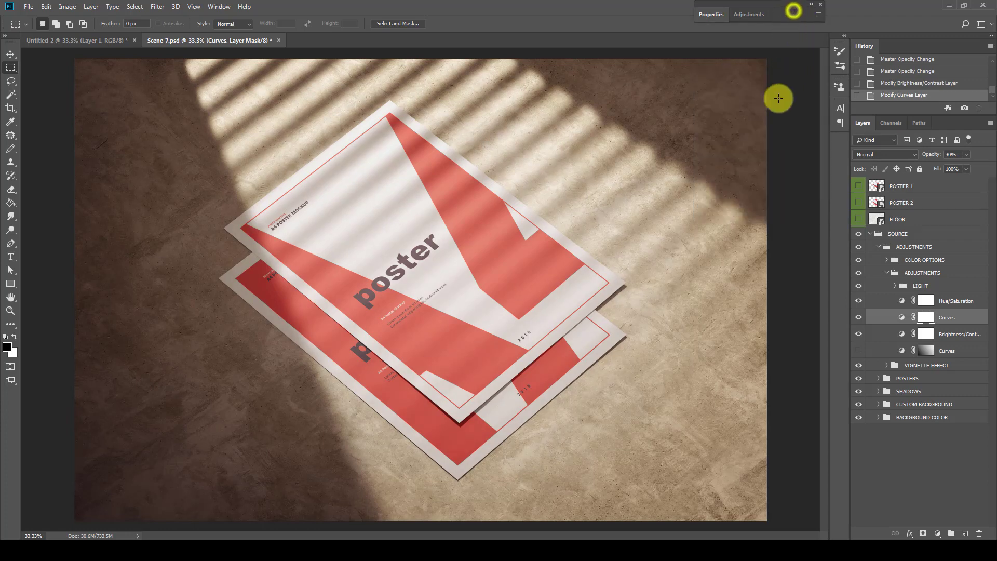
Step: Try a saturation of +13 and a hue of +37 on the Hue/Saturation adjustment, undoing each change
click(953, 301)
double_click(901, 301)
mouse_move(755, 103)
mouse_down()
mouse_move(777, 105)
mouse_move(711, 108)
mouse_move(763, 106)
mouse_up()
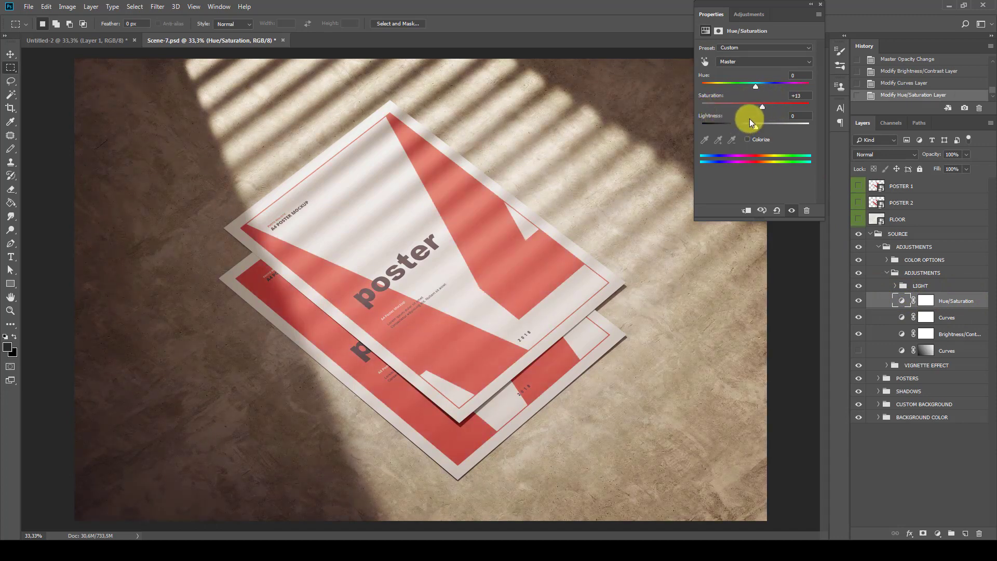
key(Up)
key(Up)
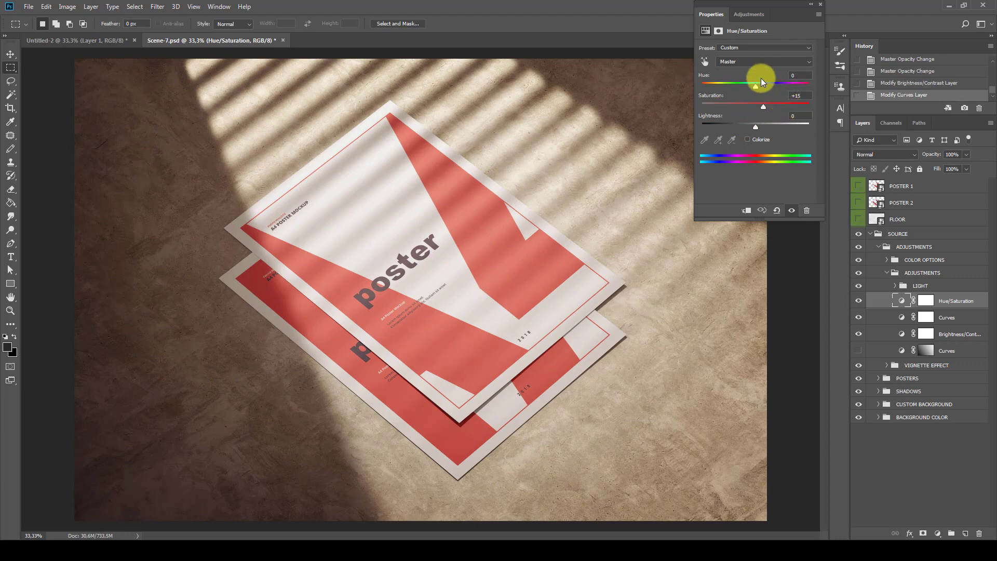
drag(755, 86, 775, 83)
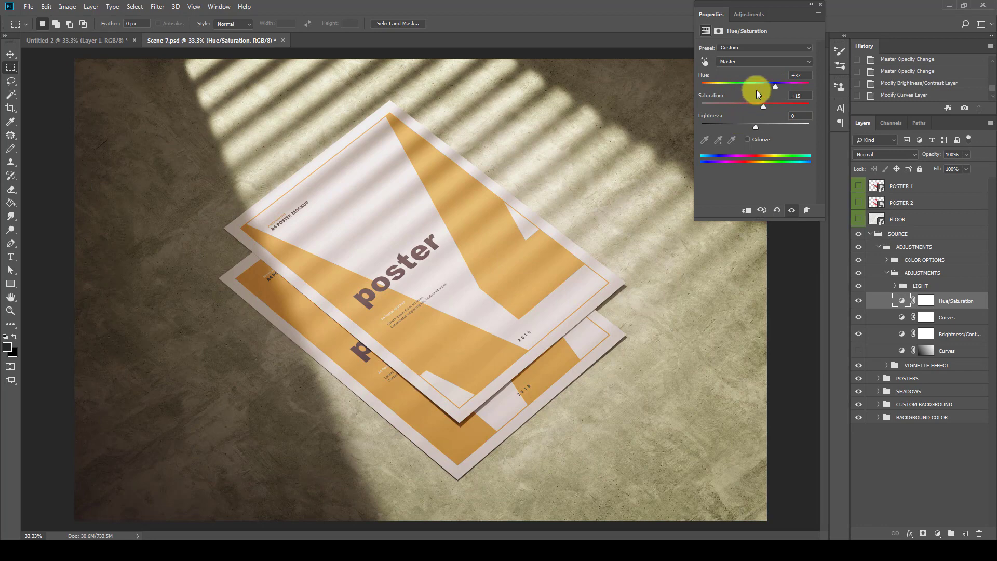
key(ctrl+z)
double_click(787, 17)
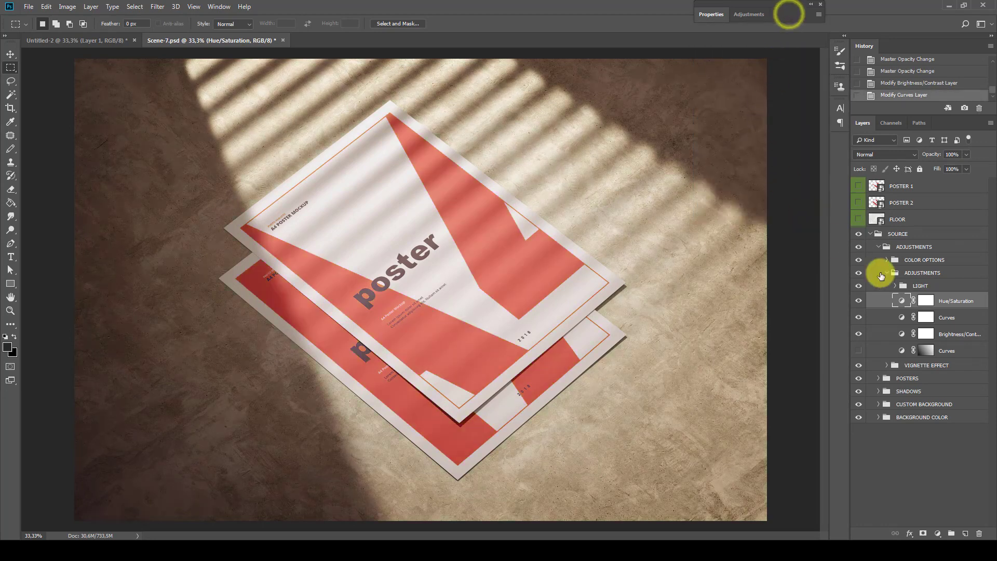
Step: Set the opacity of the LIGHT subgroup to 83%, trying 100% first and toggling its visibility to compare the effect
click(918, 285)
click(860, 286)
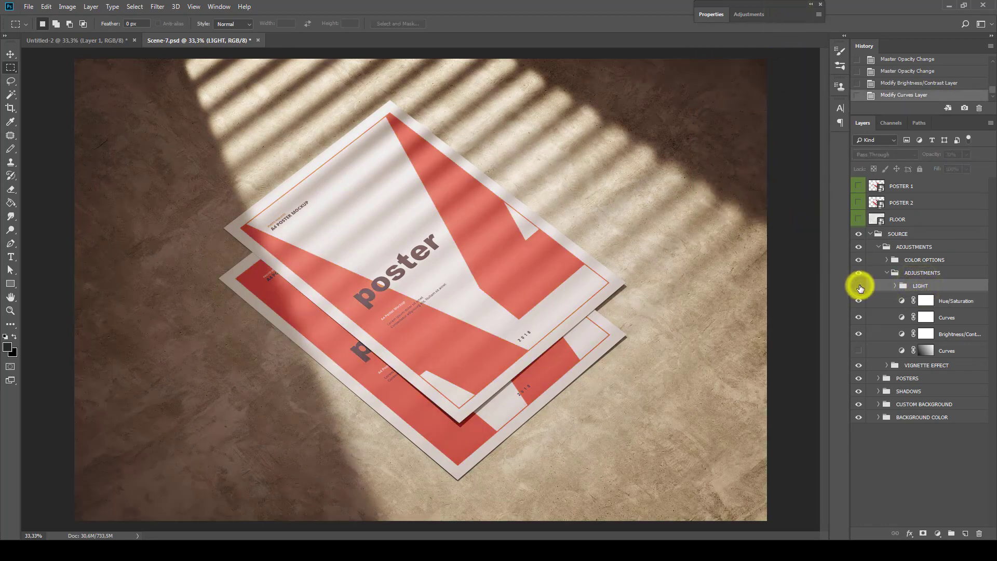
click(860, 286)
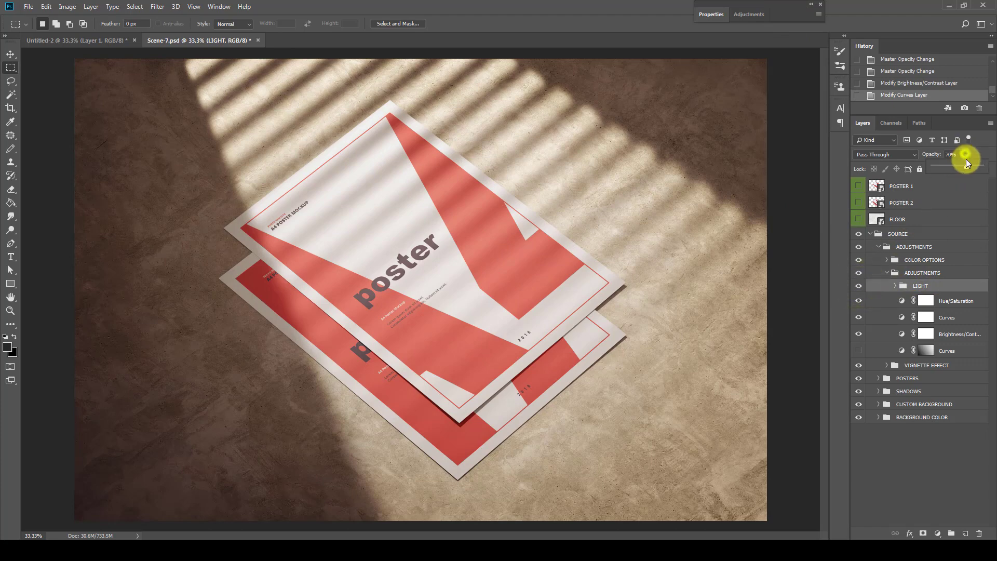
drag(977, 167, 972, 166)
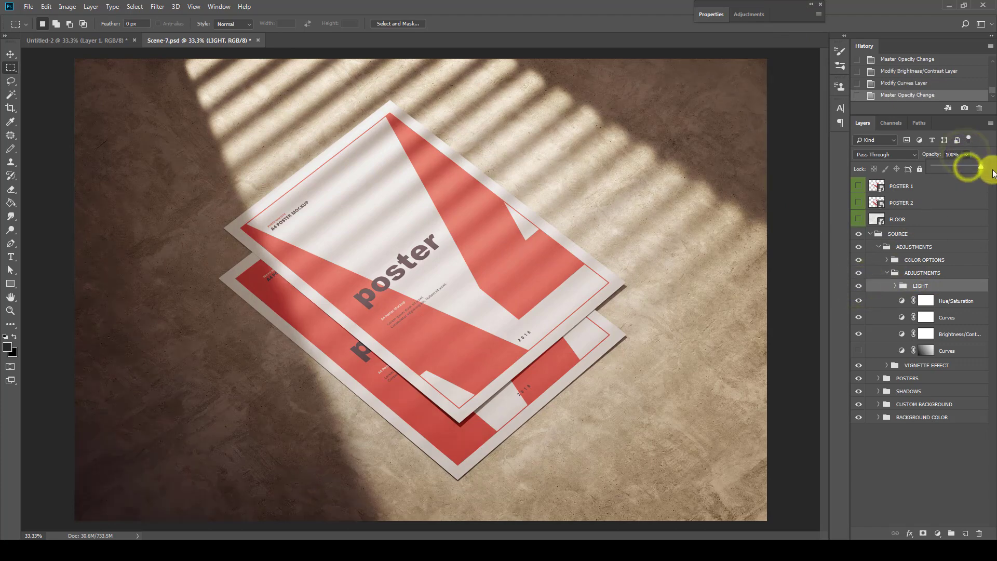
click(859, 287)
click(858, 291)
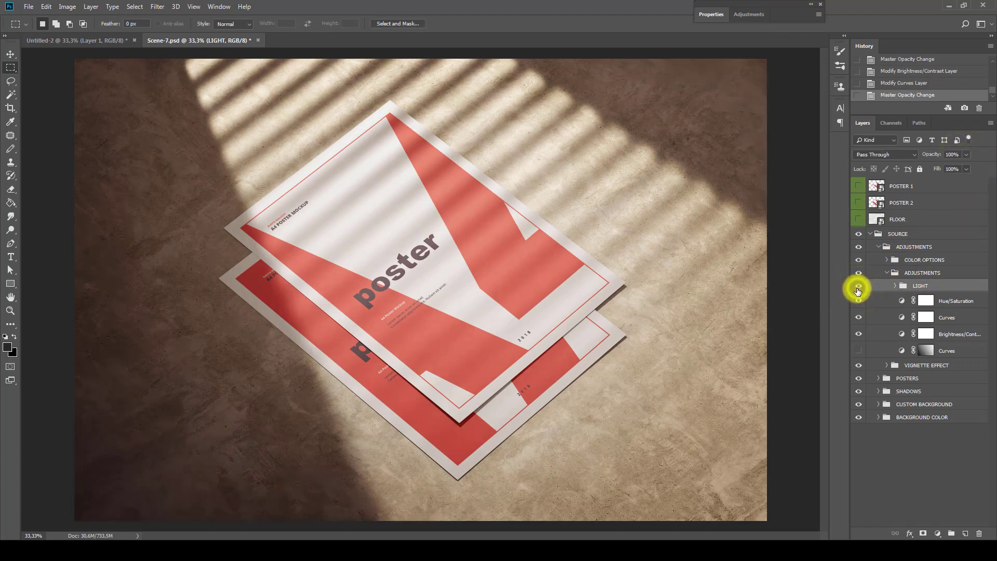
click(857, 291)
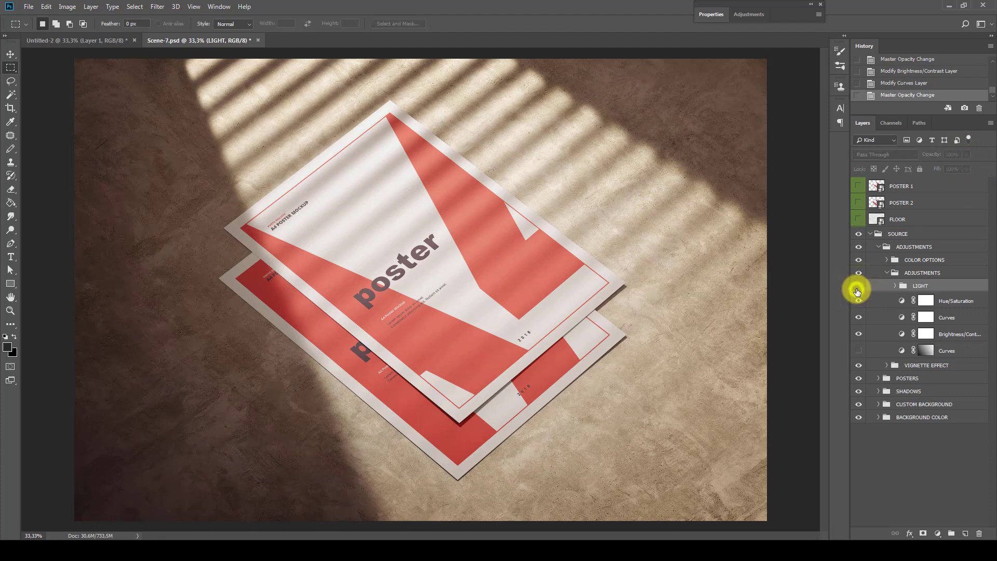
click(858, 290)
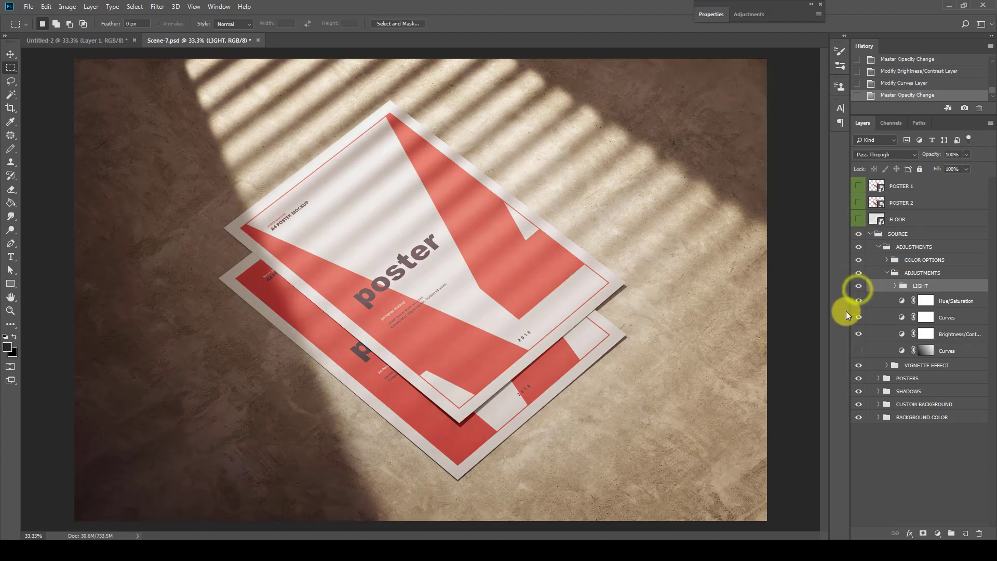
drag(964, 157, 958, 166)
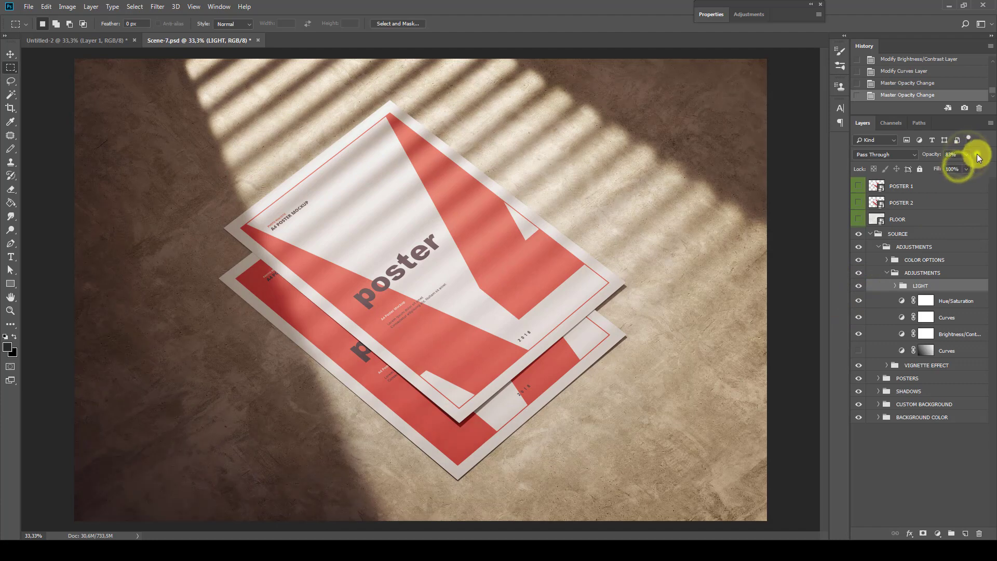
Step: Expand the COLOR OPTIONS group and preview COLOR OPTION 1 at different opacities up to 100%, returning it to 50%
click(887, 273)
click(891, 261)
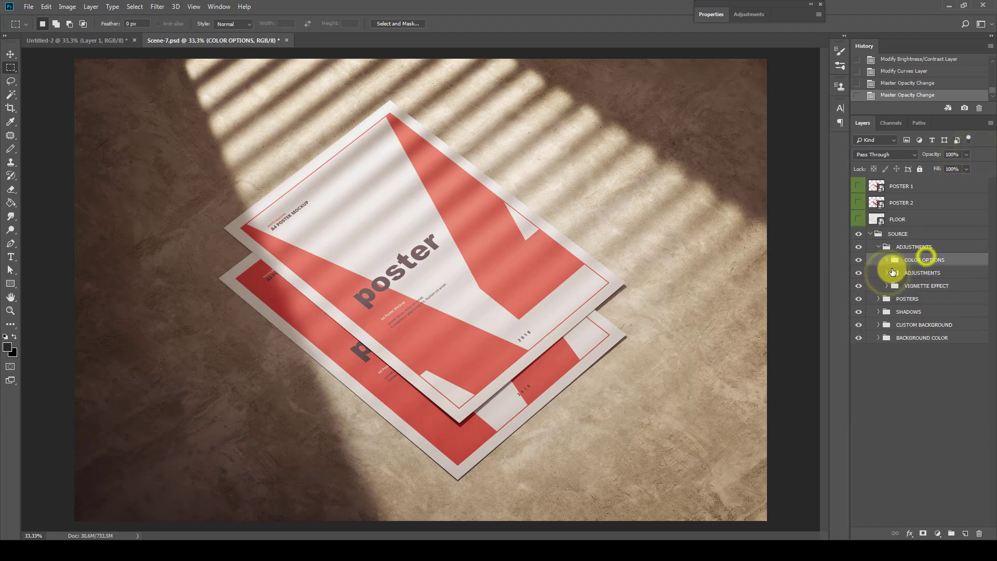
click(887, 260)
click(917, 279)
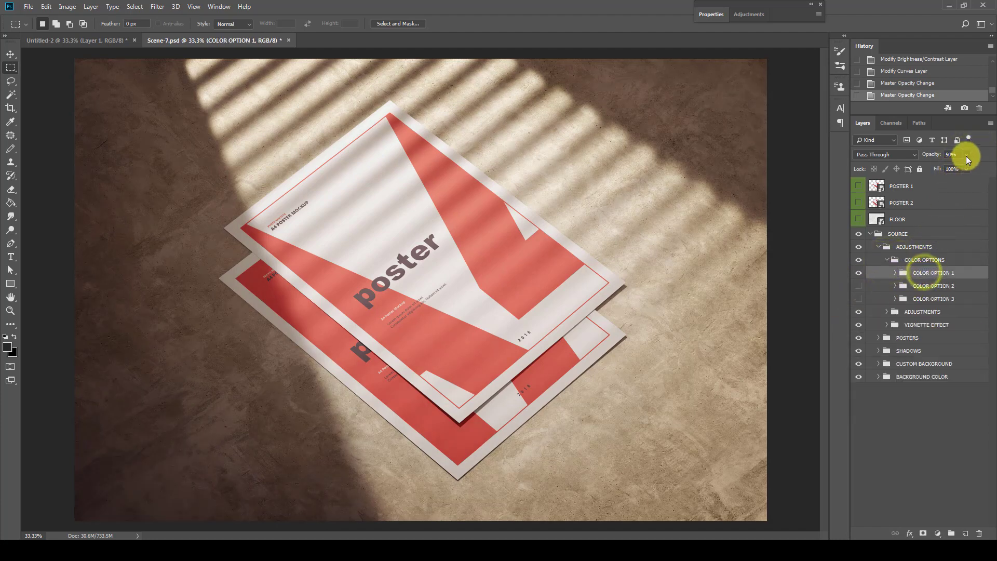
drag(966, 154, 993, 167)
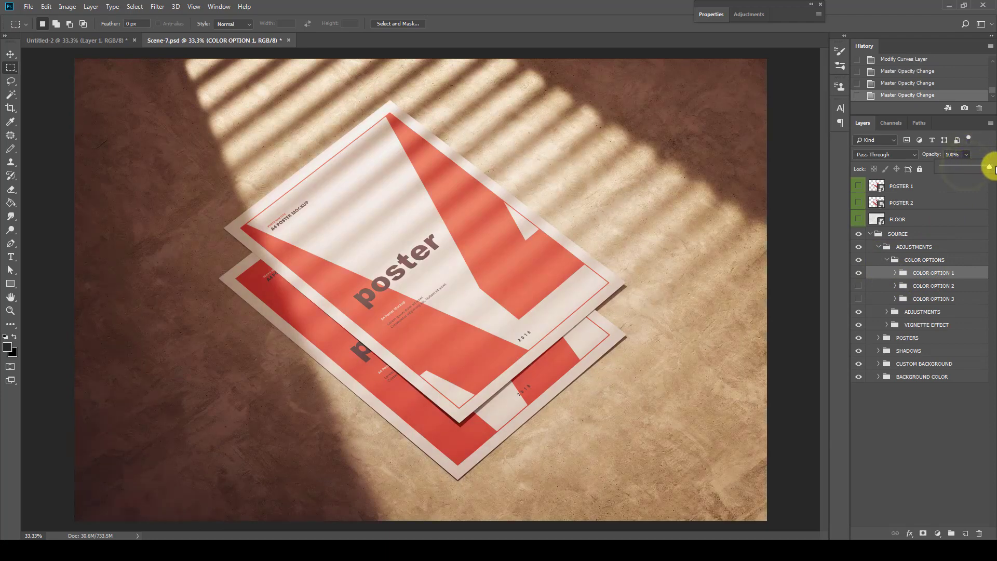
drag(917, 170, 933, 170)
Step: Switch the color treatment by hiding COLOR OPTION 1 and showing COLOR OPTION 2
click(858, 272)
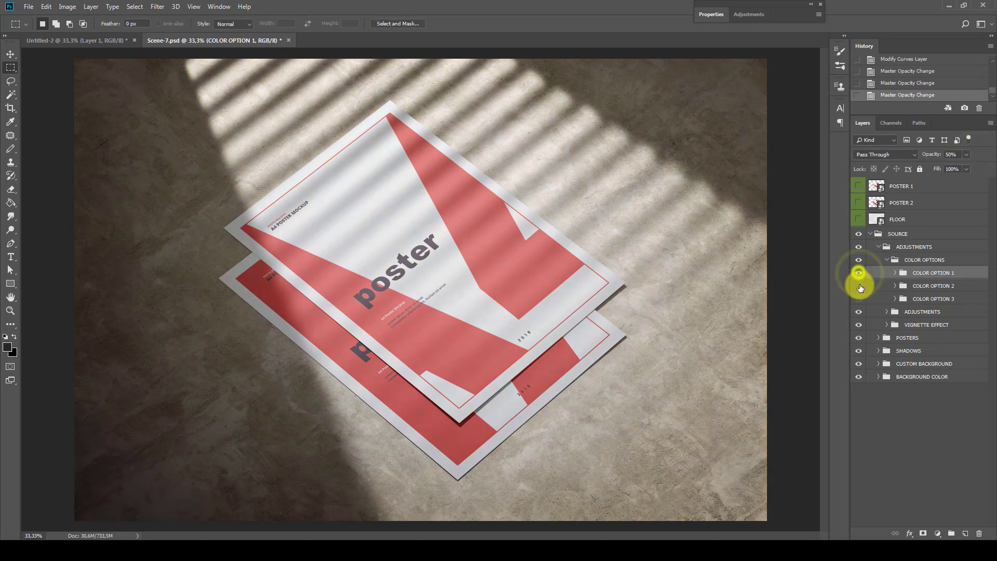
click(858, 273)
click(858, 285)
click(858, 273)
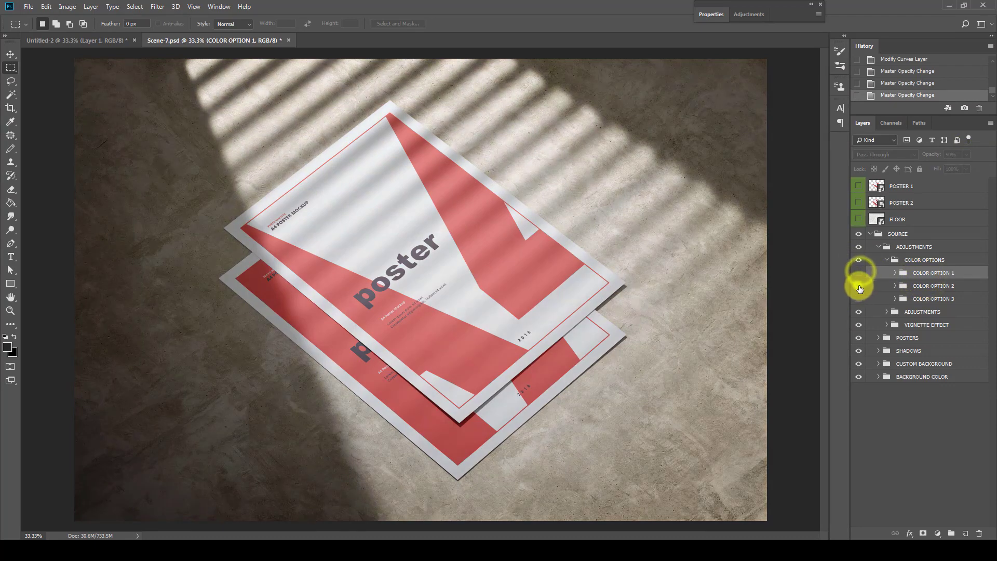
Step: Preview COLOR OPTION 2 at stronger and weaker opacities, including 67%, and return it to 50%
click(925, 286)
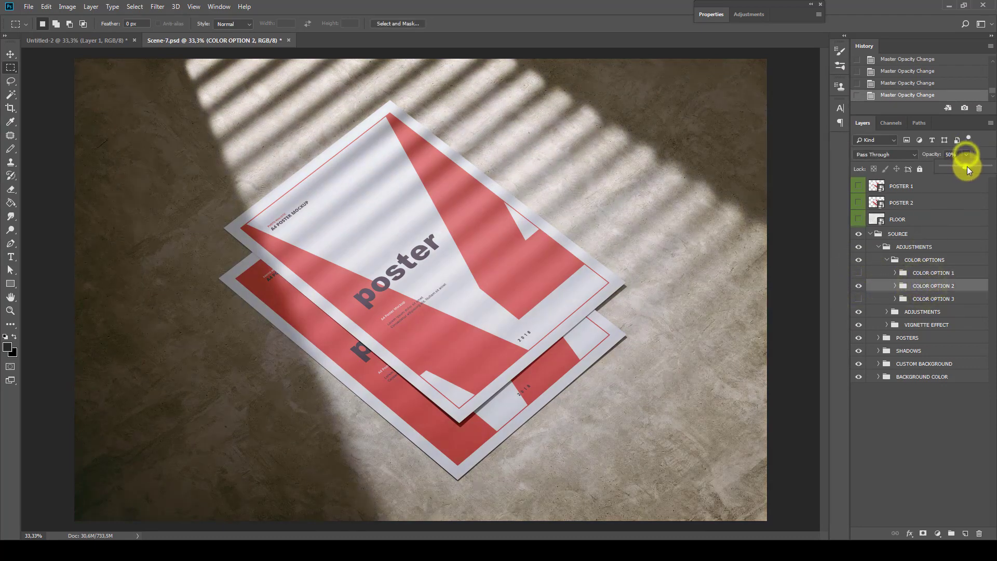
click(967, 156)
drag(965, 166, 989, 166)
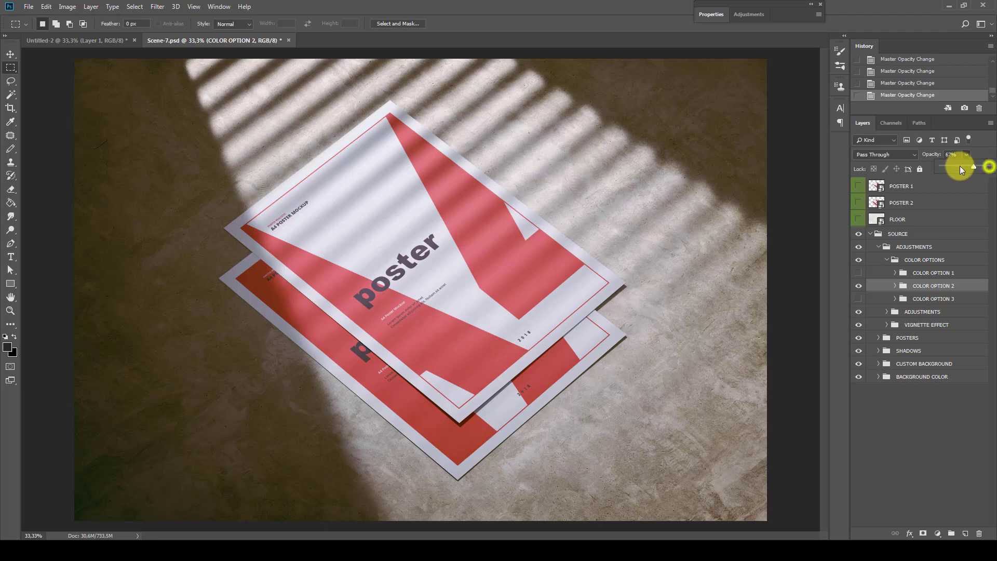
drag(959, 167, 923, 167)
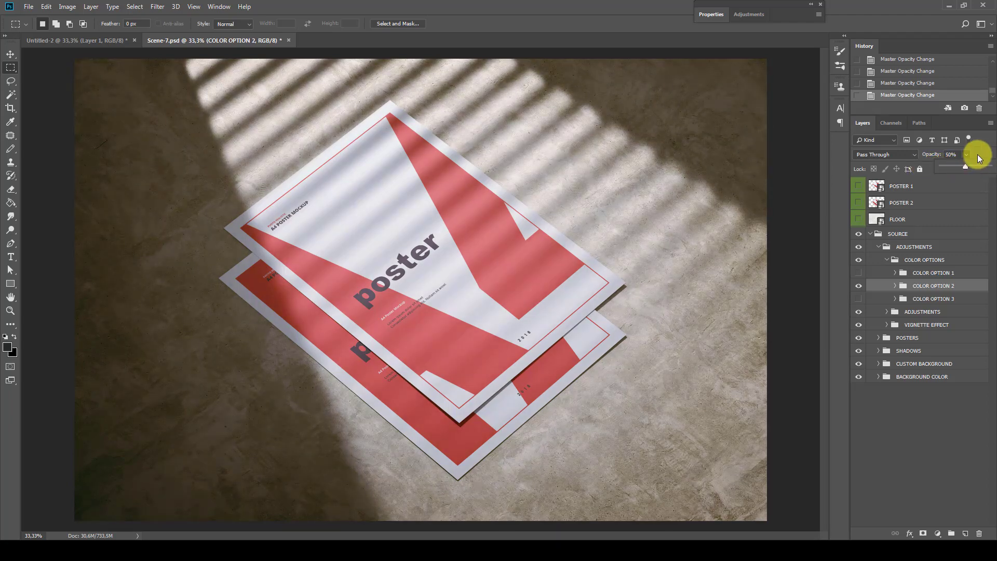
Step: Show COLOR OPTION 3 in place of COLOR OPTION 2, try it at 100% opacity, and return it to 50%
click(858, 286)
click(858, 298)
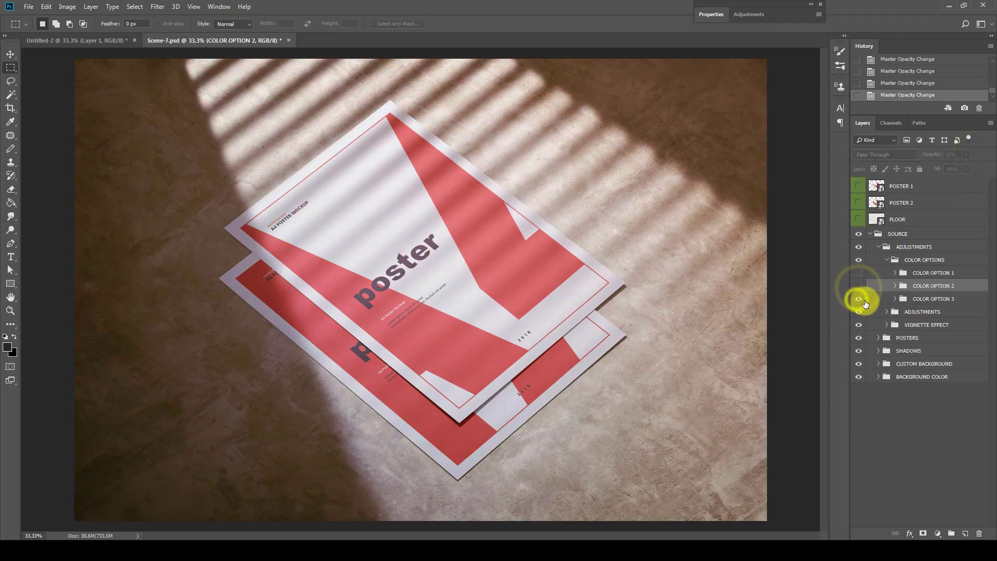
click(914, 298)
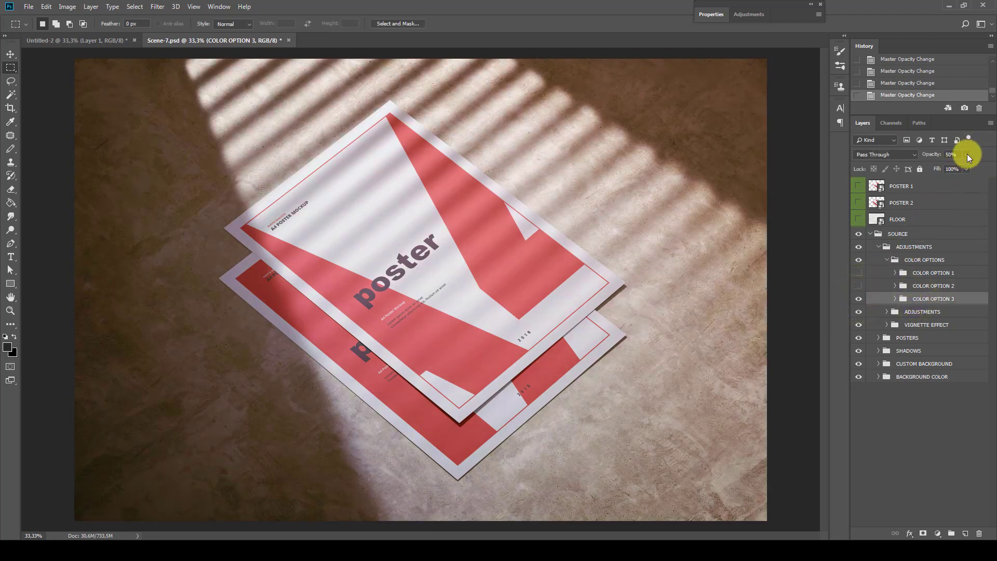
drag(965, 166, 994, 167)
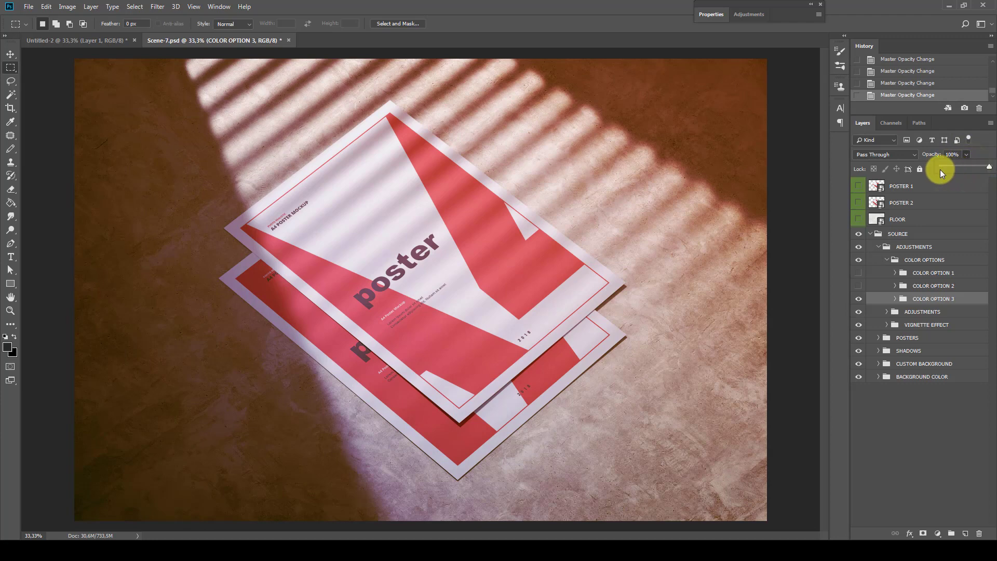
drag(934, 166, 975, 152)
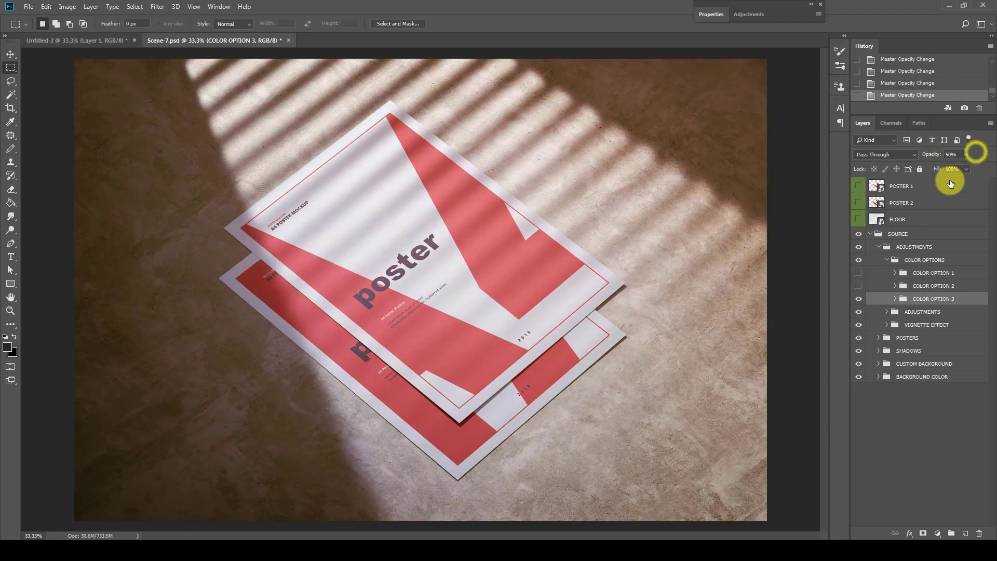
Step: Toggle the visibility of COLOR OPTION 2 and COLOR OPTION 3 to settle the mockup's color treatment
click(922, 274)
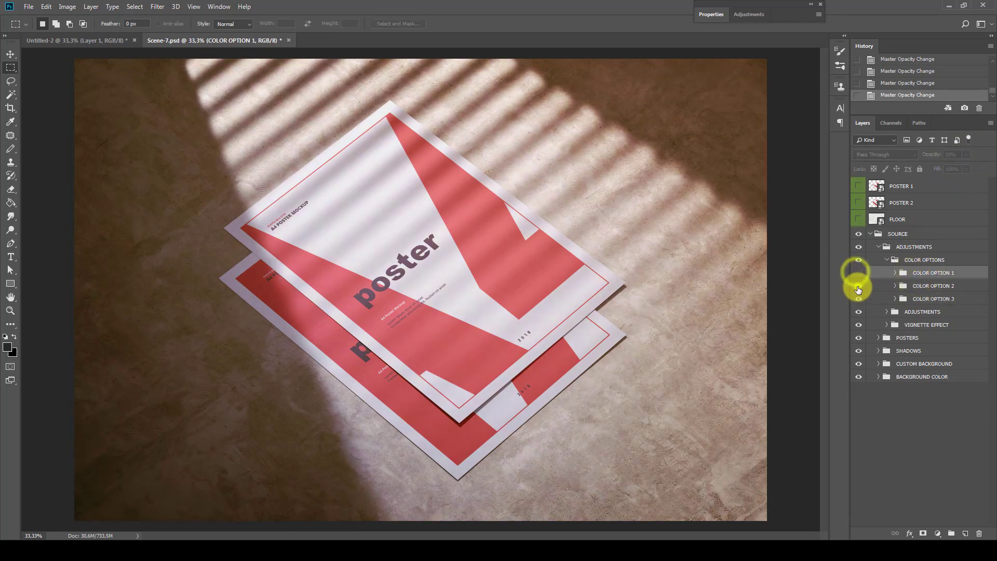
click(857, 287)
click(858, 297)
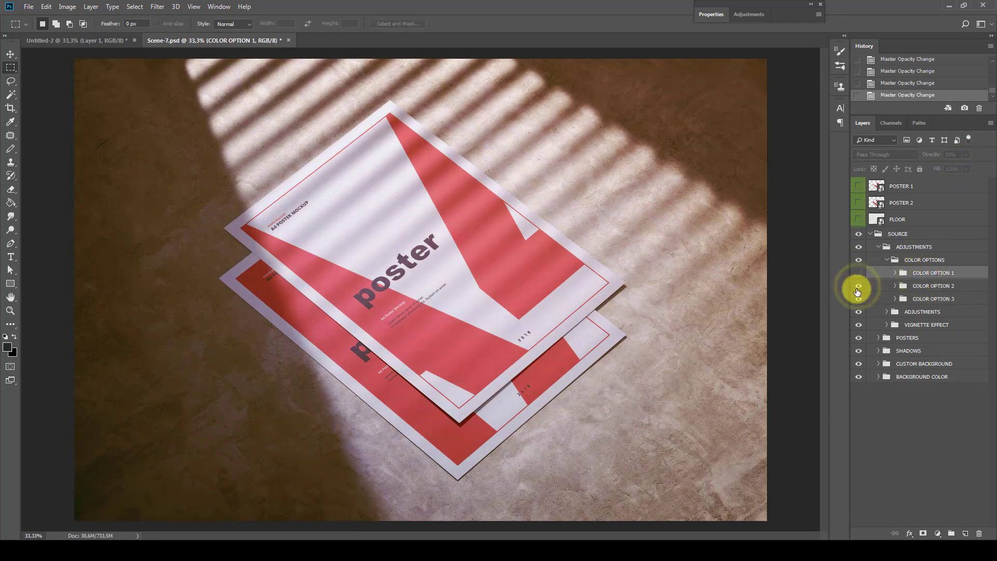
Step: Collapse the COLOR OPTIONS, ADJUSTMENTS and SOURCE groups in the layer stack
click(915, 262)
click(887, 260)
click(886, 248)
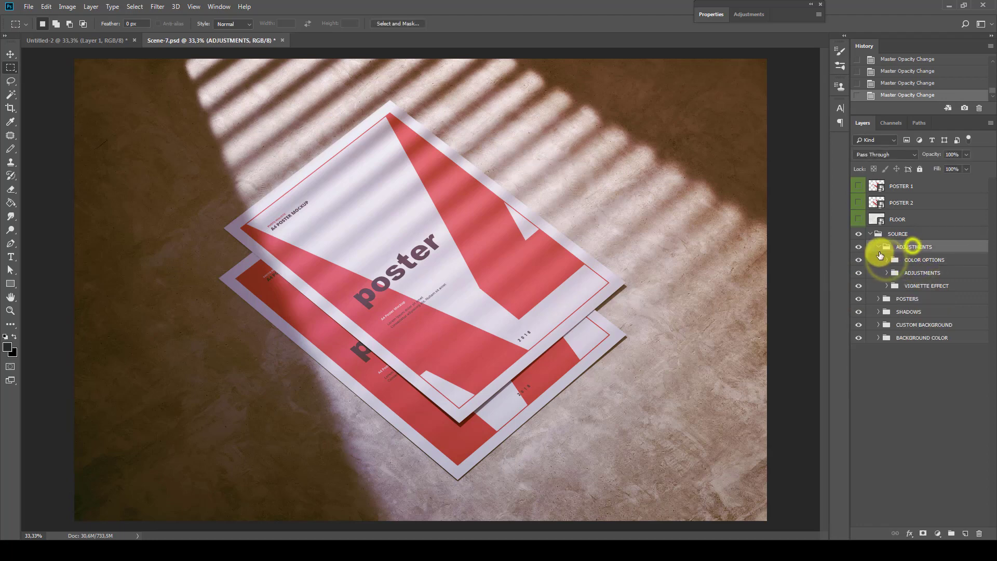
click(879, 246)
click(894, 232)
click(870, 233)
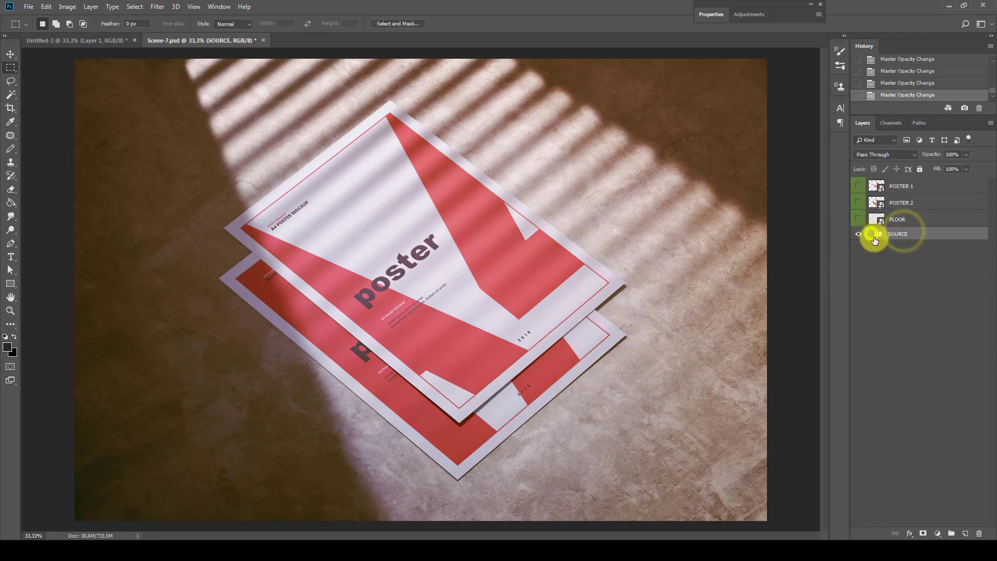
Step: Add a new layer above POSTER 1 and stamp all visible layers into it
click(915, 188)
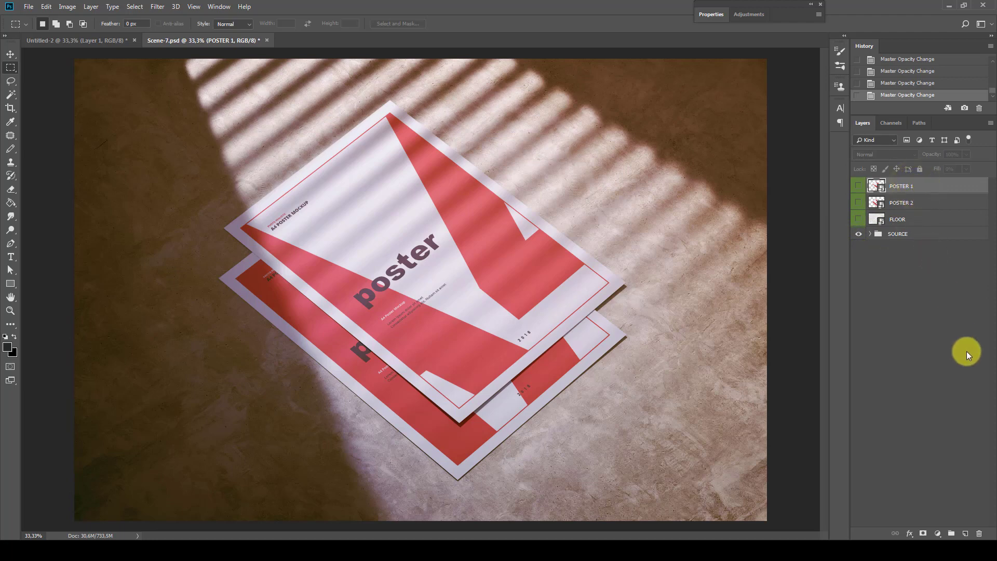
click(966, 533)
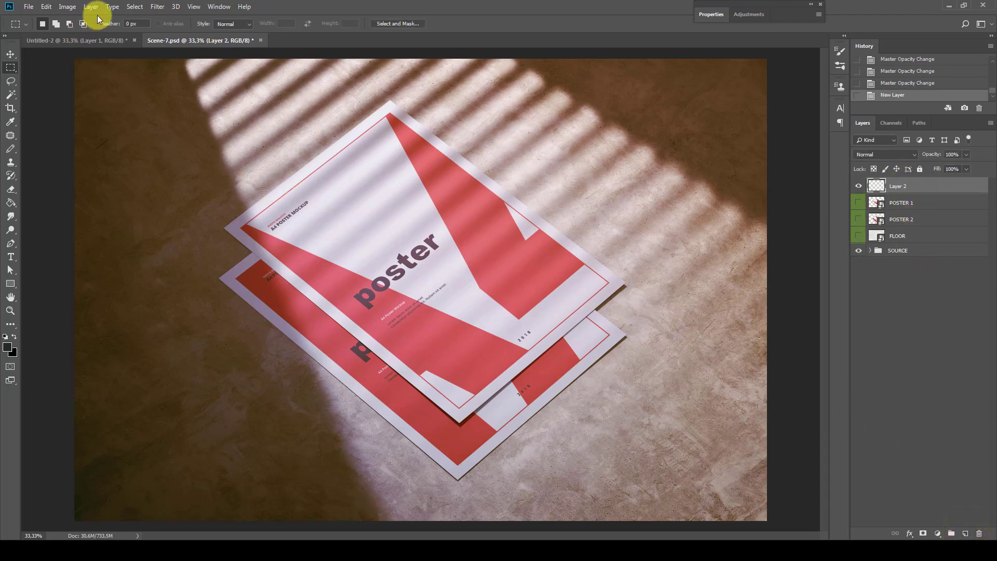
click(46, 7)
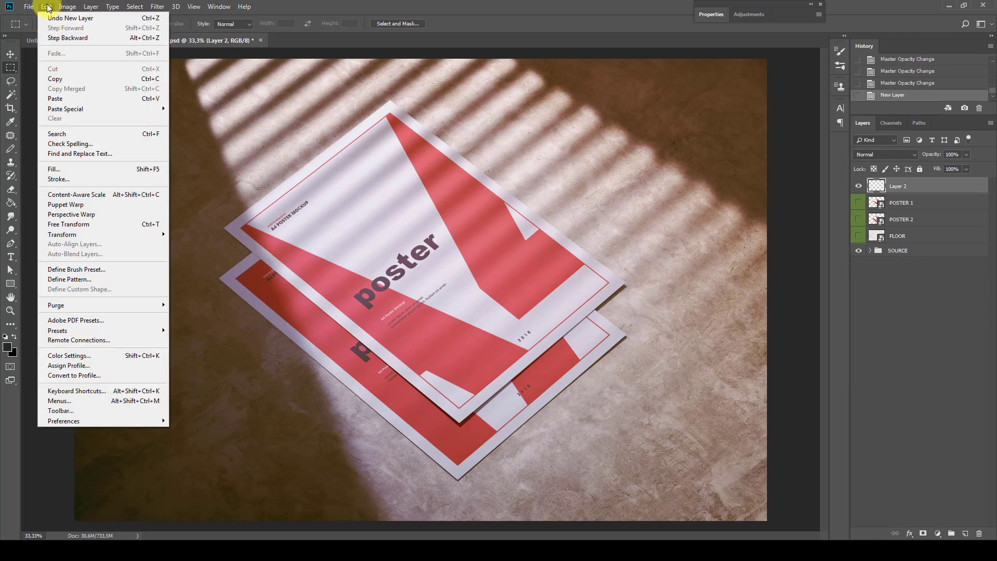
click(46, 7)
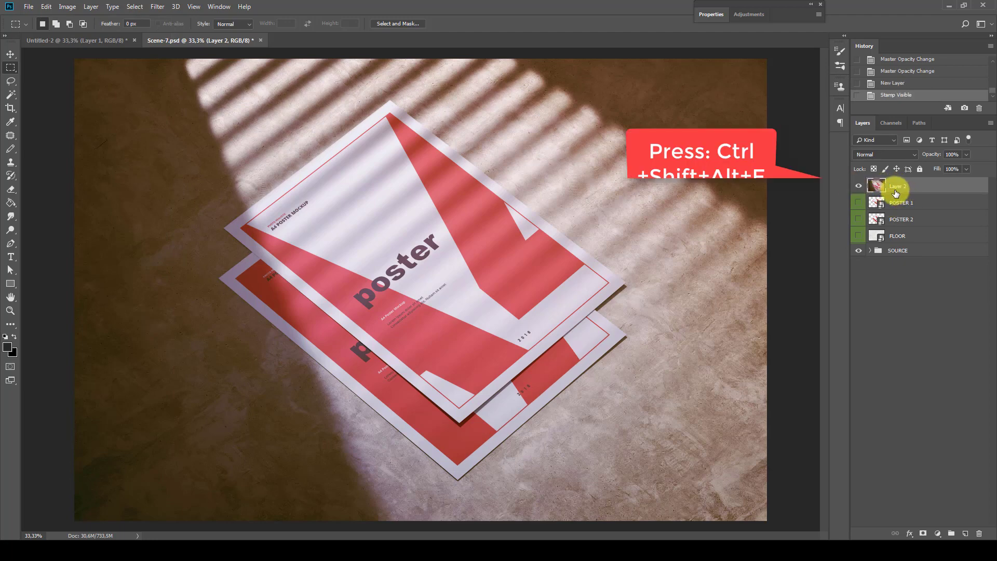
Step: Start a Lens Blur on the stamped layer with Alpha 1 as the depth map source
click(158, 6)
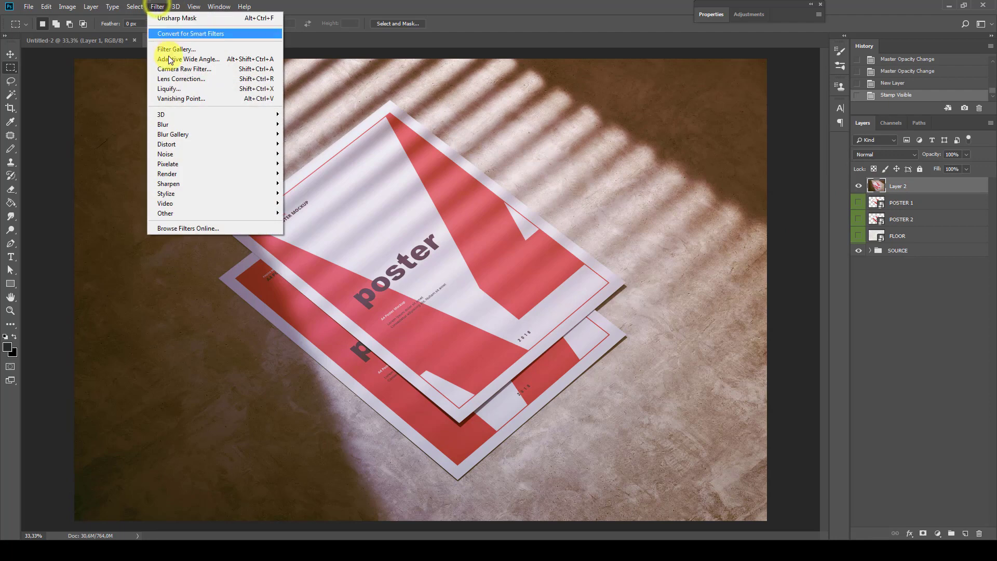
mouse_move(172, 128)
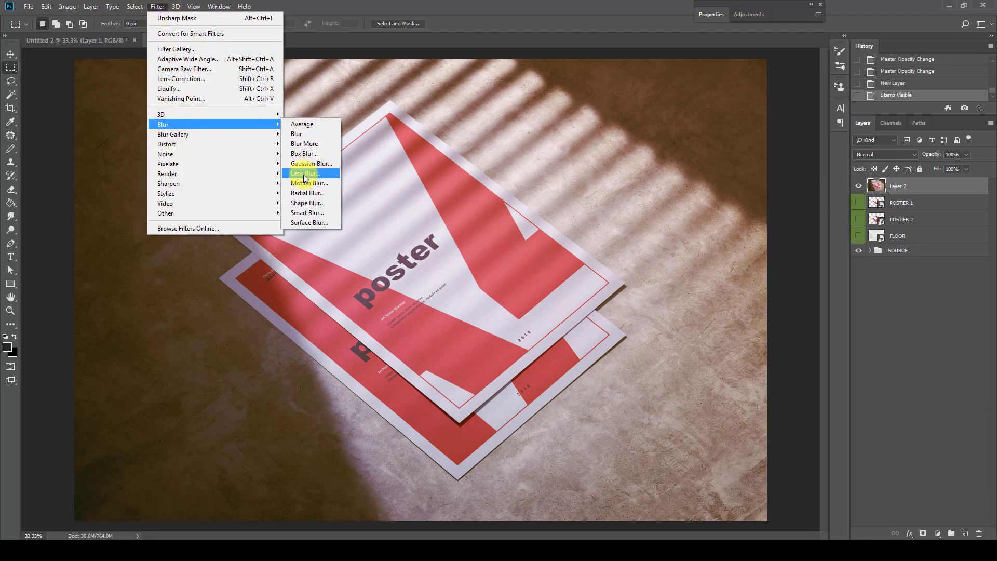
click(331, 175)
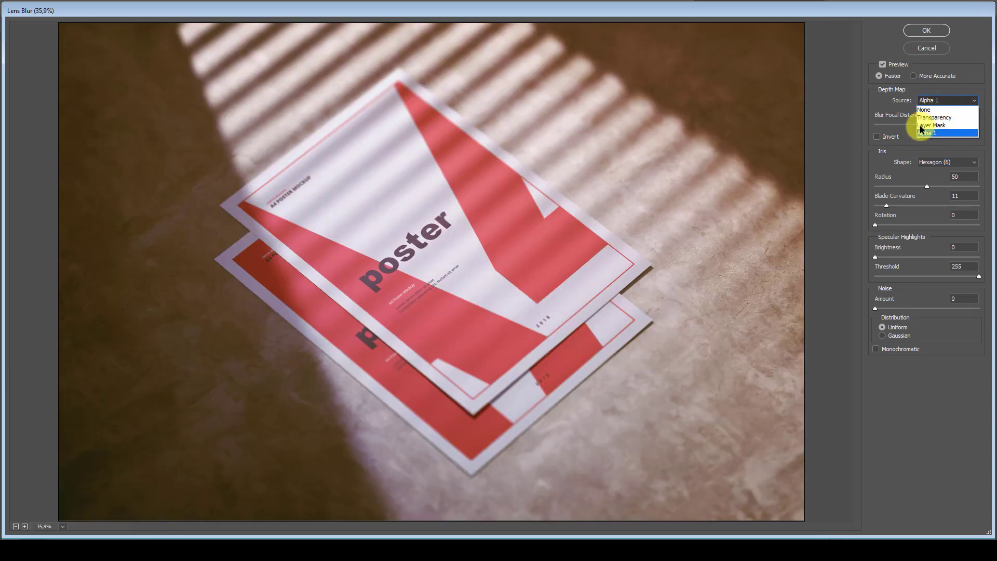
click(936, 133)
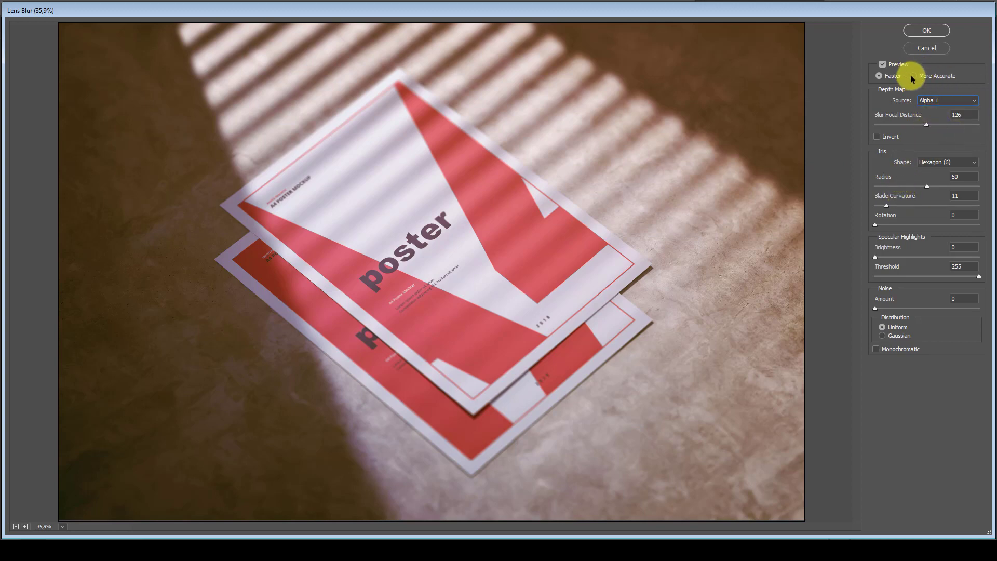
Step: Preview the lens blur with an iris radius of 90 and of 60, trying different focal points
double_click(963, 176)
text(90)
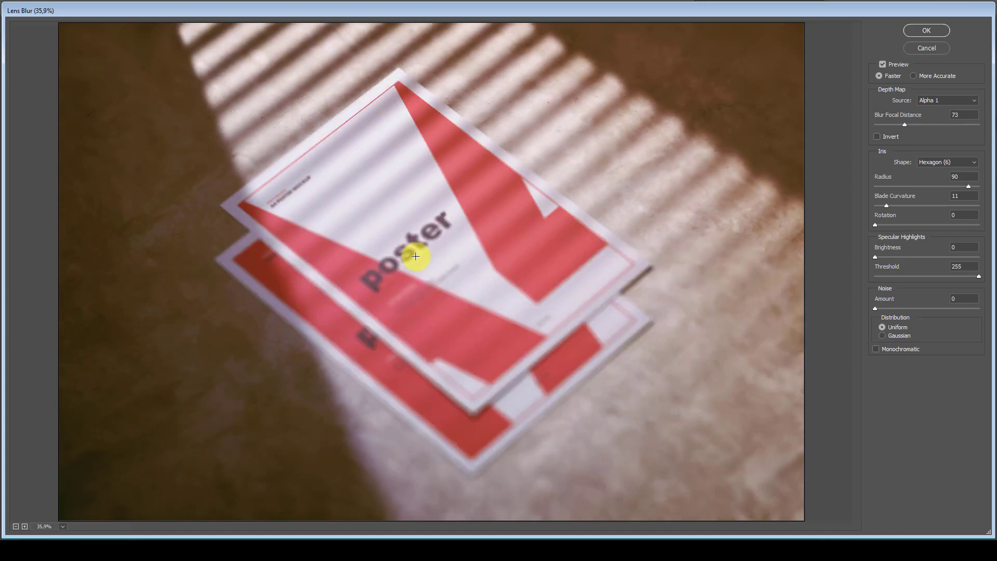
click(965, 178)
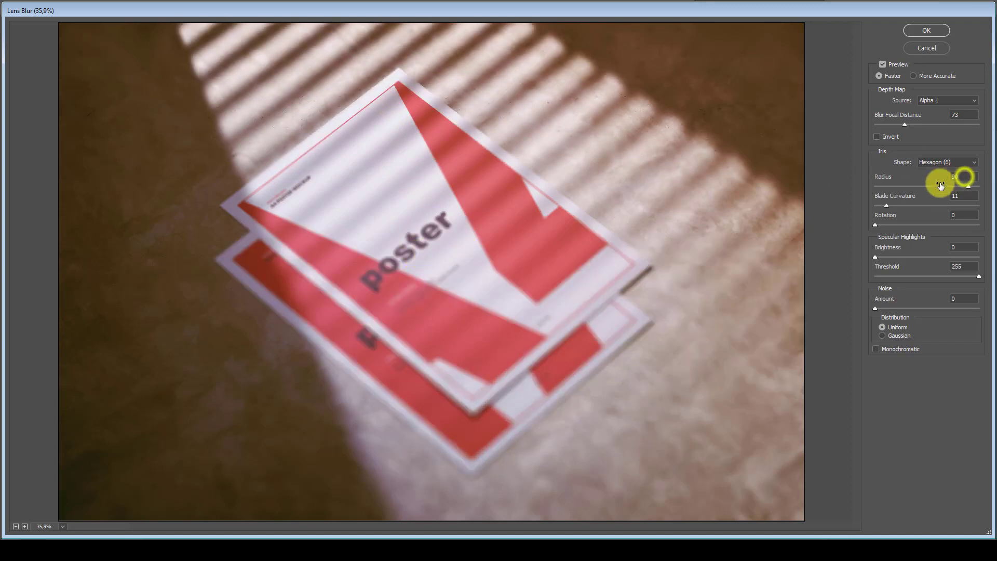
click(959, 178)
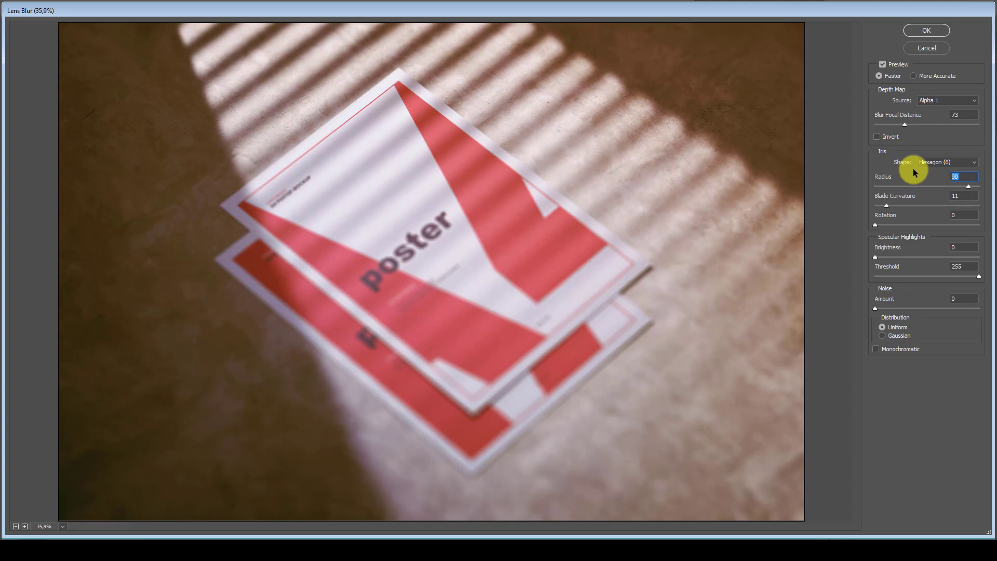
text(60)
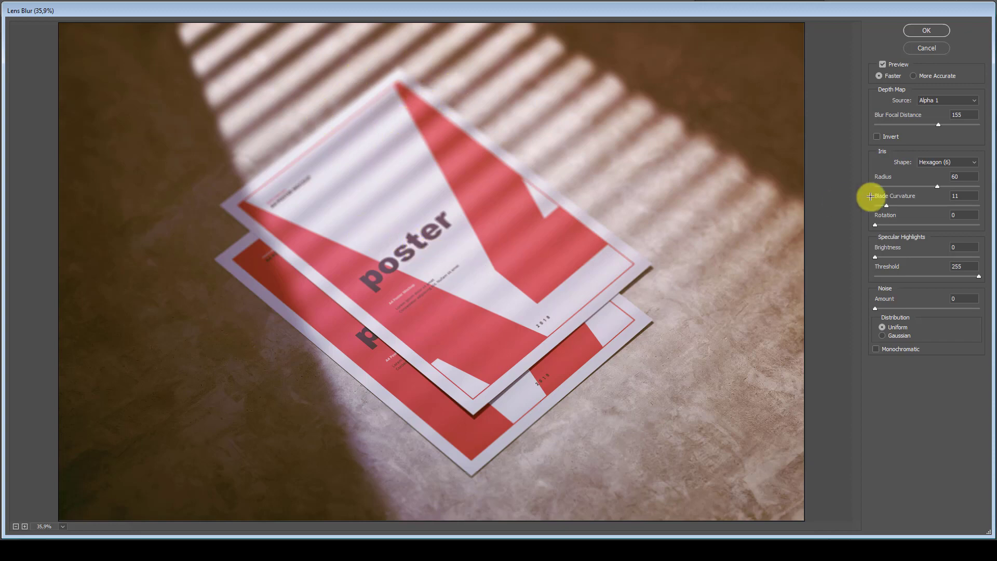
Step: Set the iris radius to 30, focus on the middle of the front poster, and apply the lens blur
double_click(963, 177)
text(50)
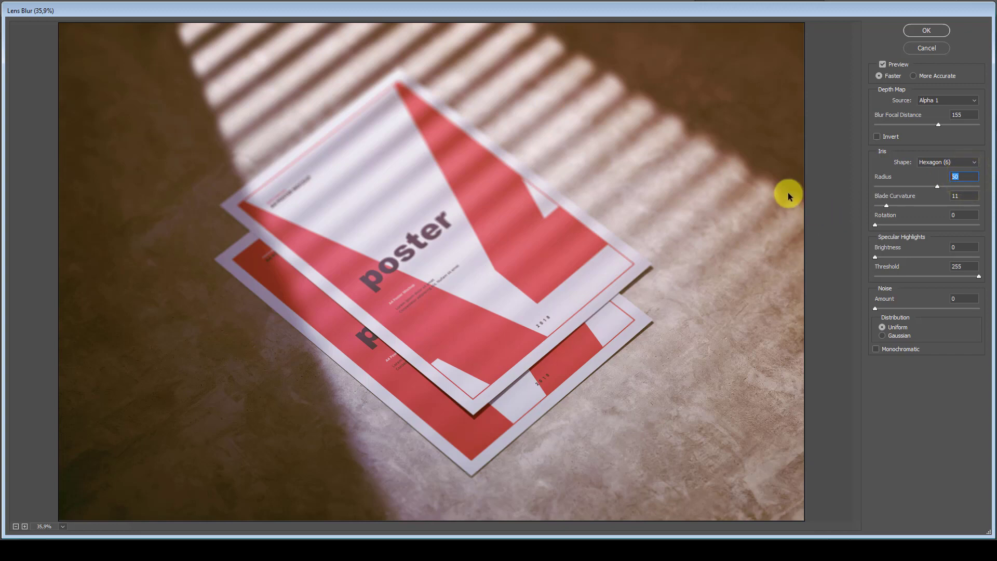
text(30)
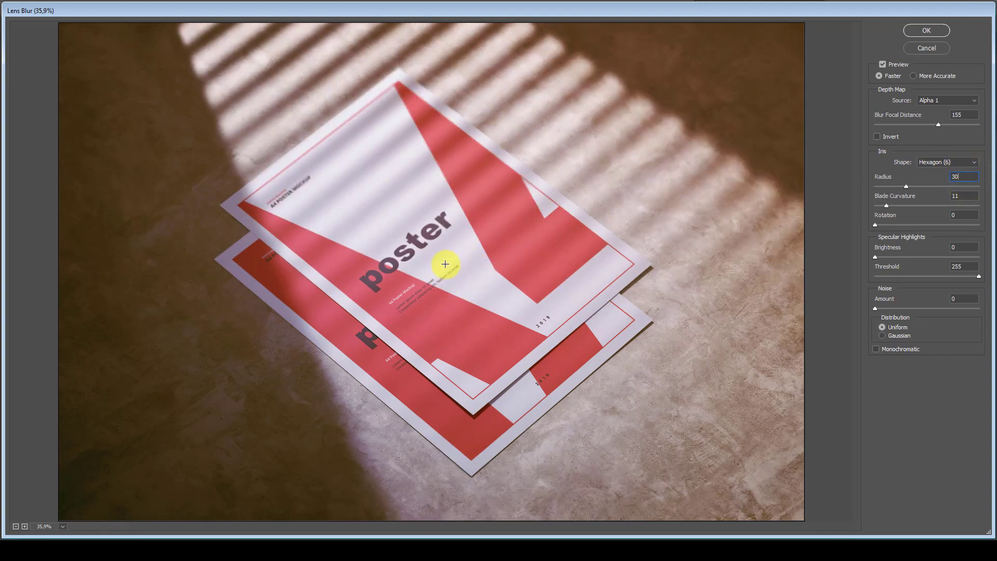
click(425, 243)
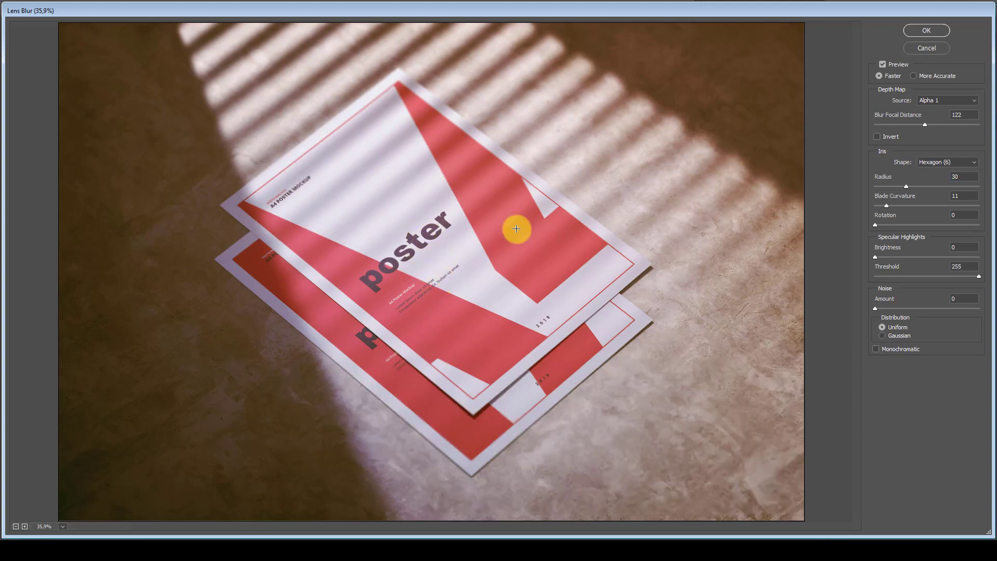
click(918, 31)
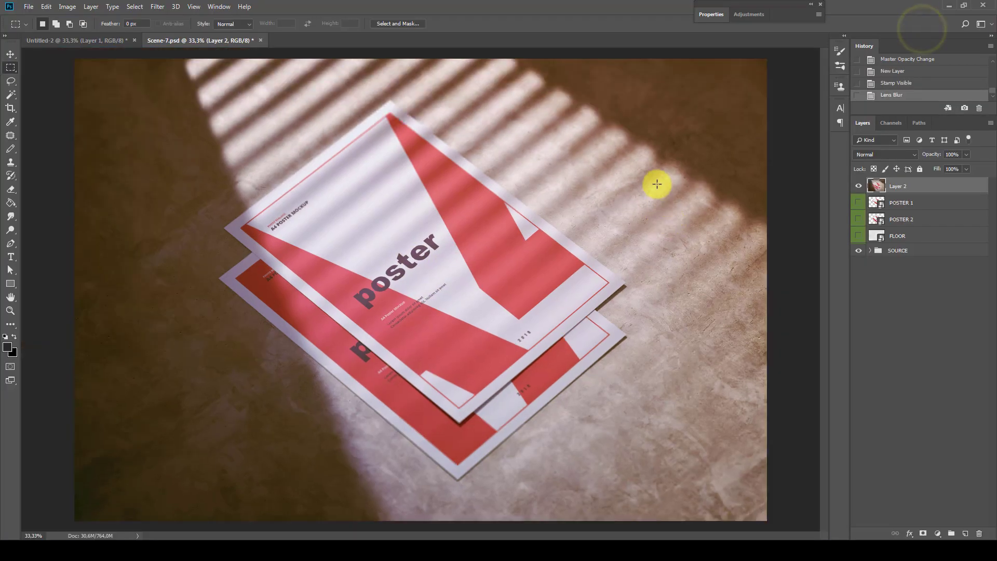
Step: Compare the mockup with and without the blurred Layer 2, leaving that layer hidden
click(858, 188)
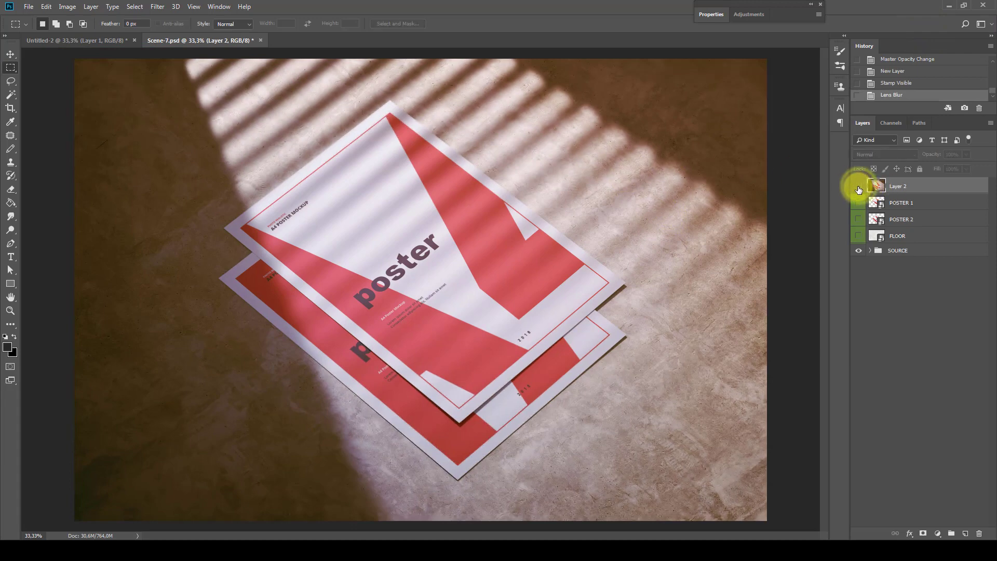
click(859, 190)
click(859, 189)
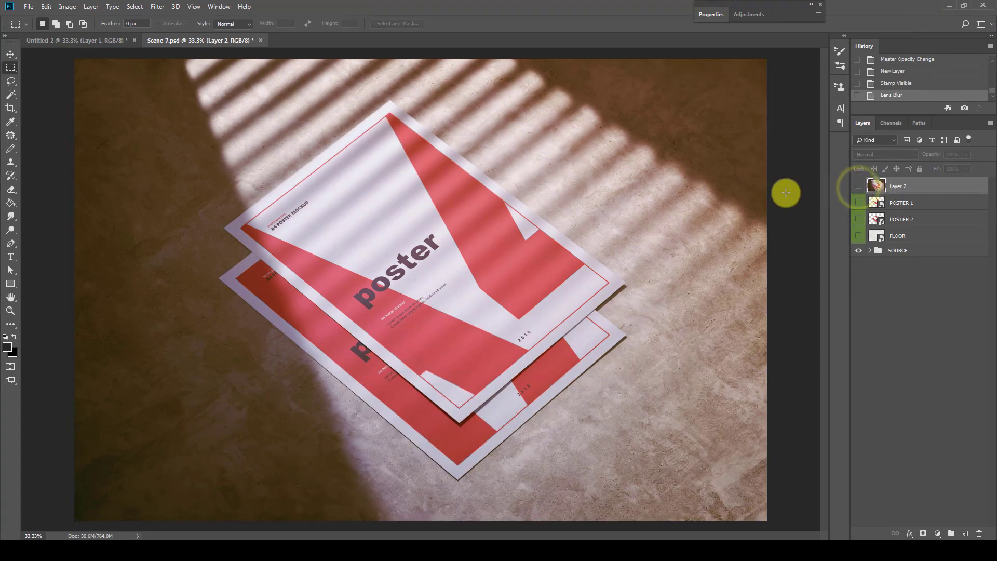
Step: Examine the unblurred poster corners, edges and floor texture at 100% magnification
key(z)
right_click(469, 252)
click(487, 268)
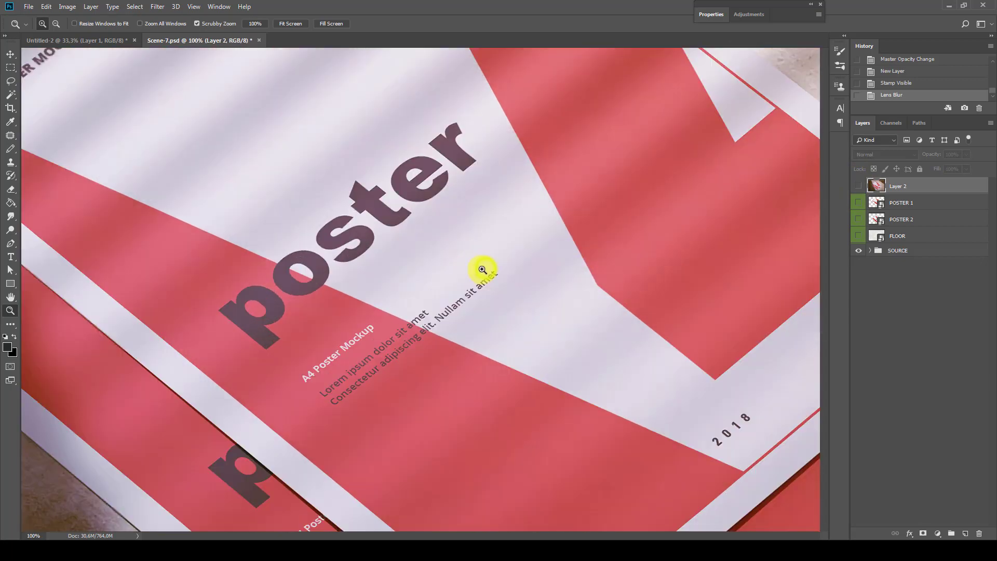
drag(440, 411, 440, 240)
drag(522, 418, 443, 248)
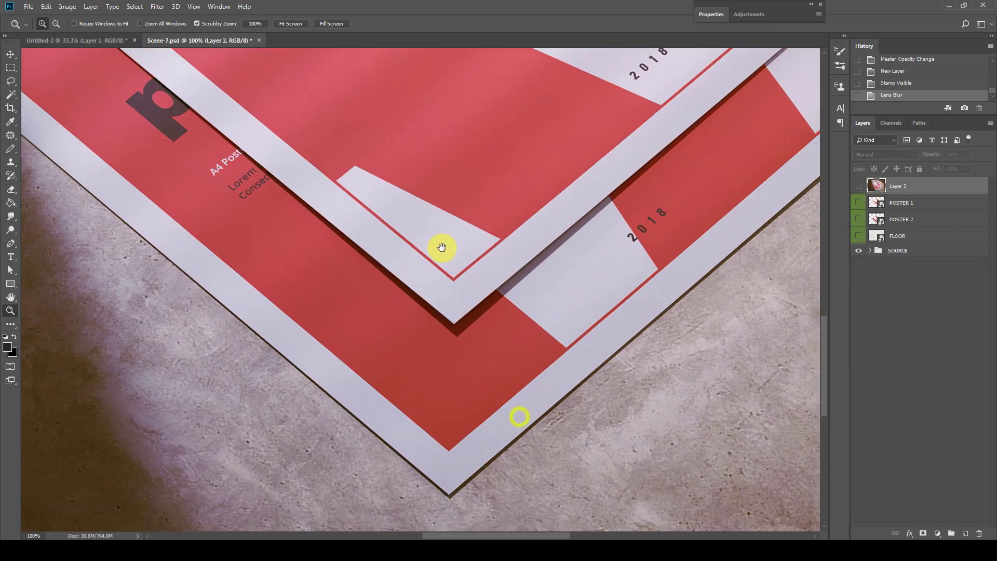
drag(667, 226, 445, 378)
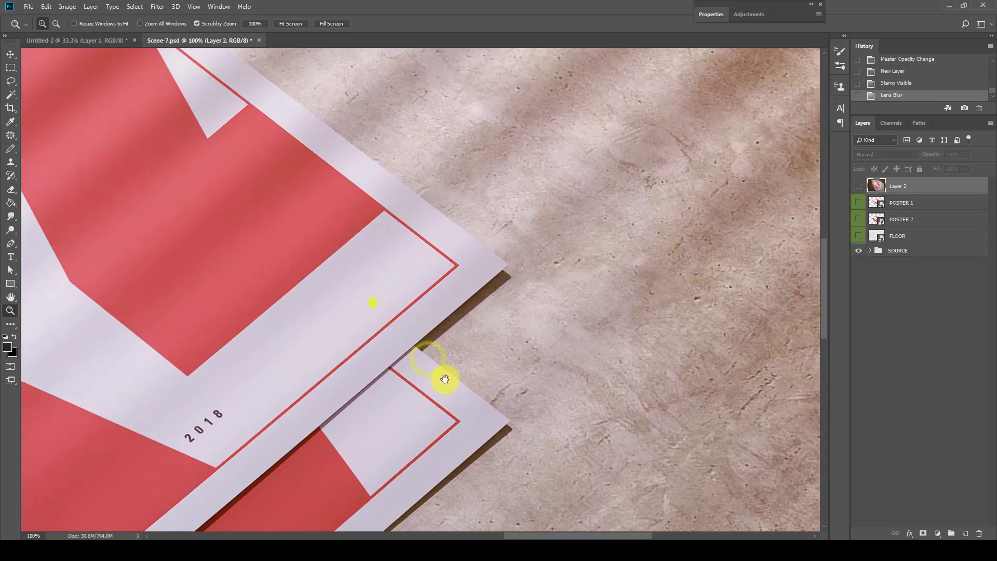
drag(374, 301, 472, 387)
drag(271, 252, 463, 372)
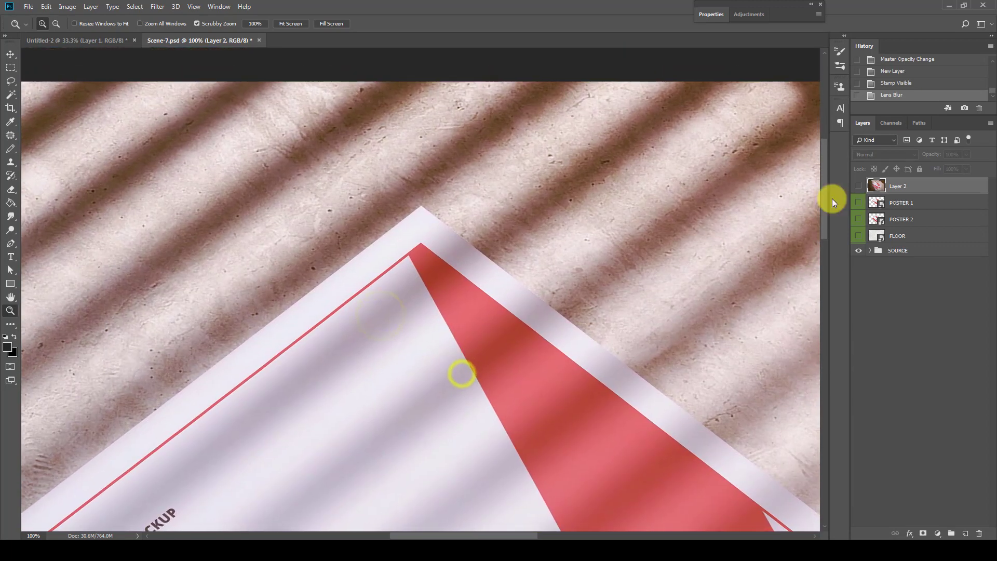
Step: Show the blurred Layer 2 again and inspect its blur along the posters' left and lower corners
click(858, 186)
drag(291, 416, 461, 341)
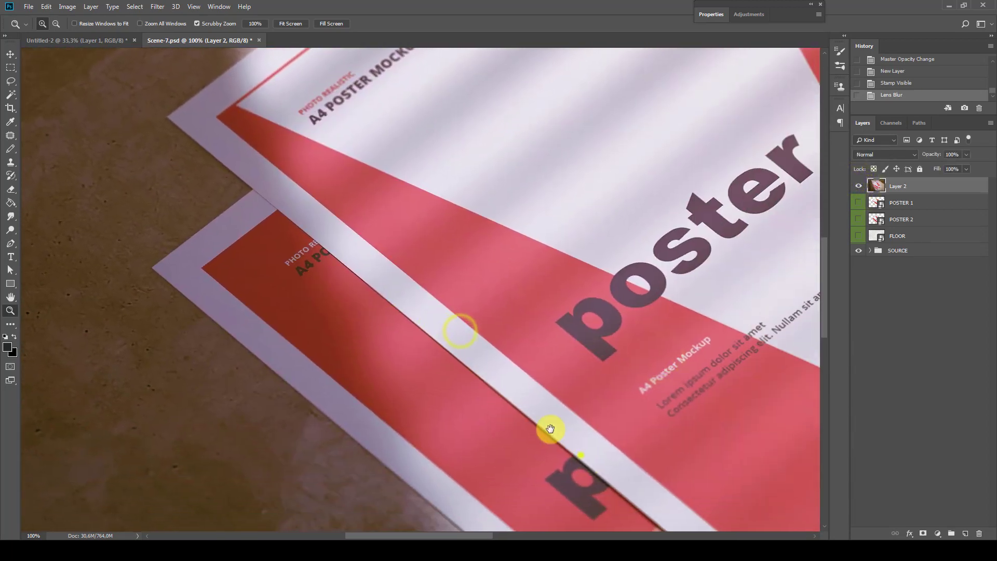
drag(548, 423, 508, 301)
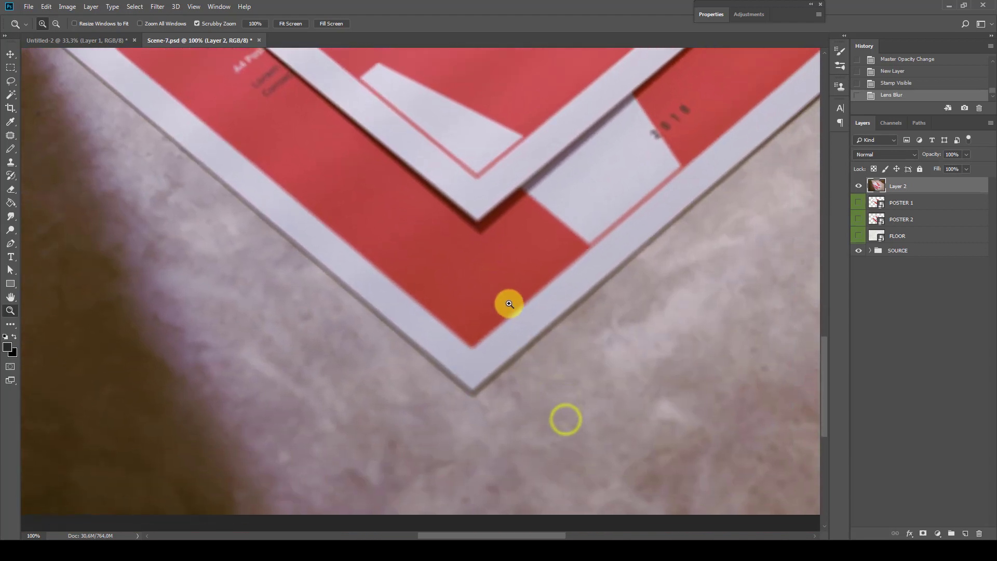